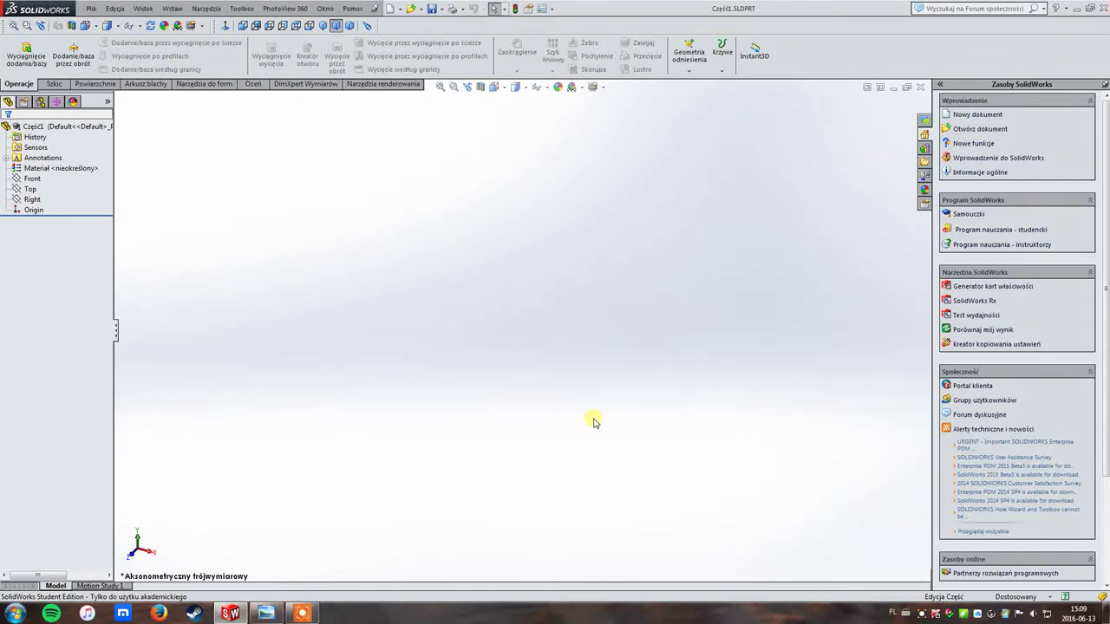
# - View the coffee table reference photo, then return to the empty part
pyautogui.click(276, 612)
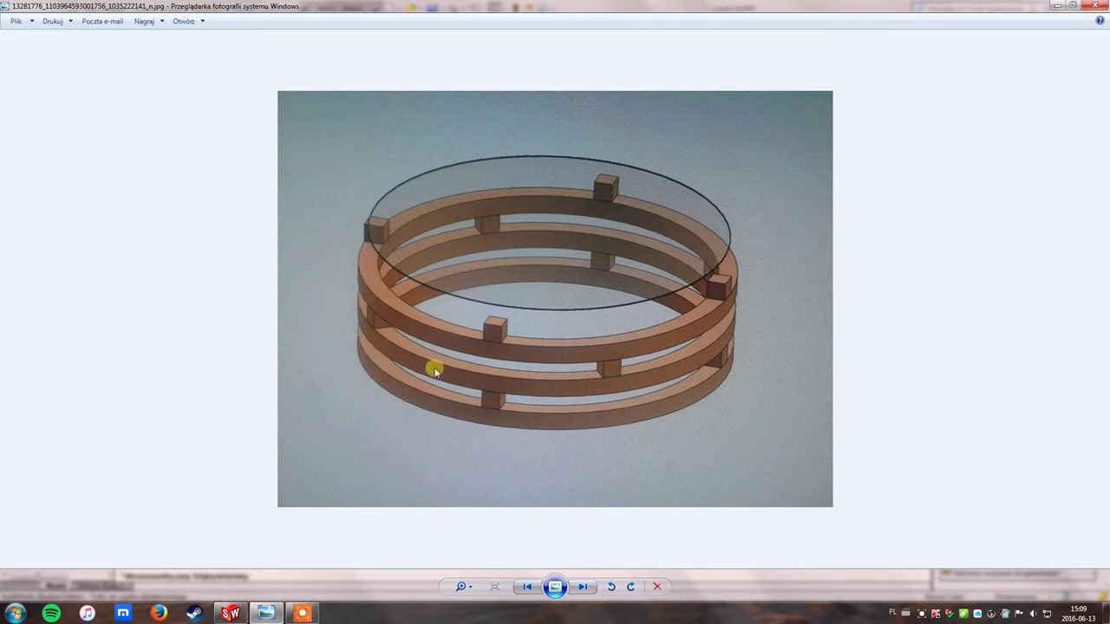
pyautogui.click(231, 614)
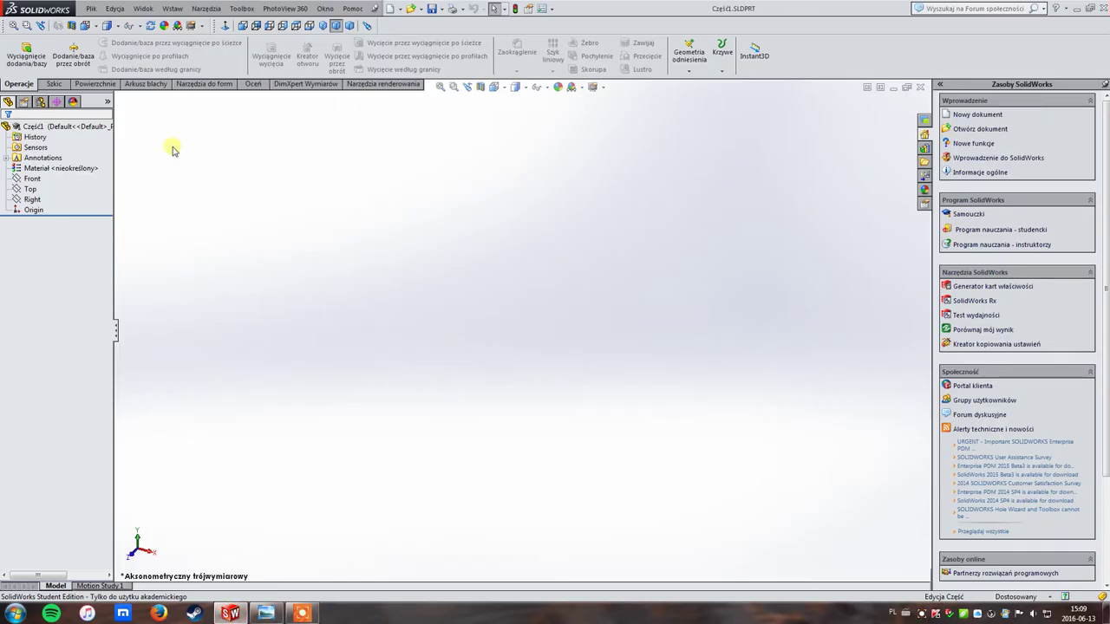
pyautogui.click(91, 8)
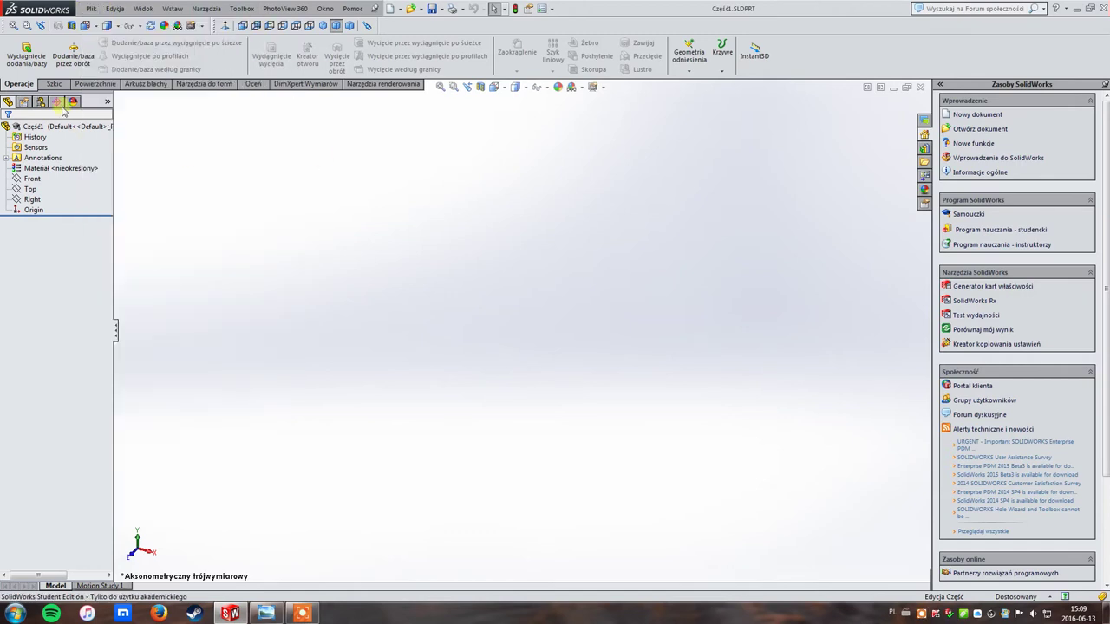
# - Switch to the Sketch tools, float and move the CommandManager, then dock it back
pyautogui.click(55, 84)
pyautogui.doubleClick(96, 39)
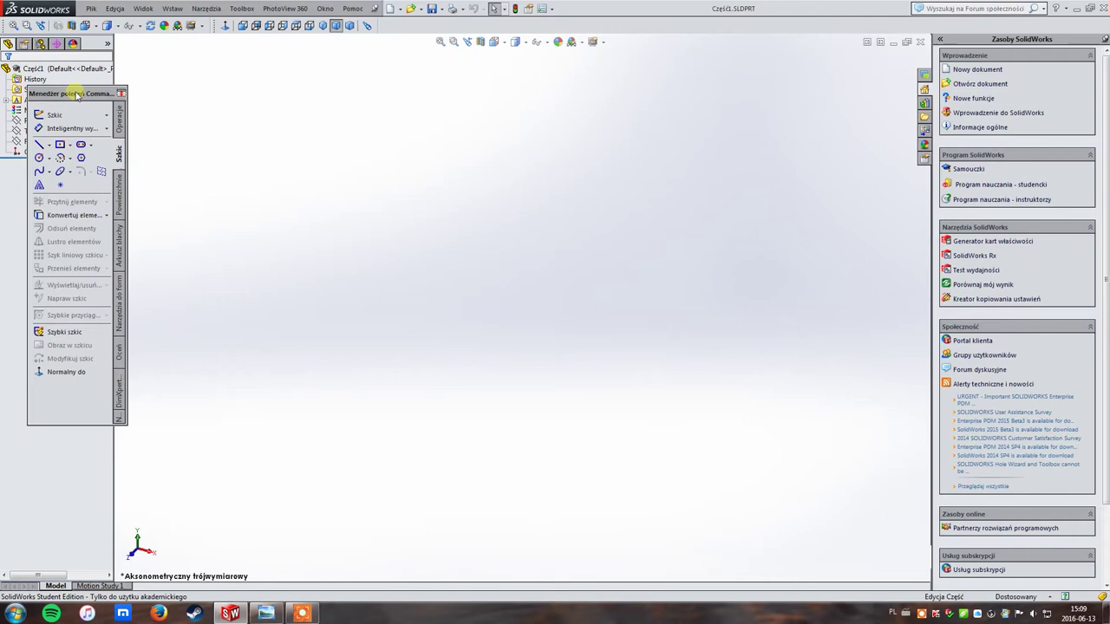
pyautogui.moveTo(76, 95)
pyautogui.mouseDown()
pyautogui.moveTo(627, 76)
pyautogui.moveTo(619, 93)
pyautogui.moveTo(645, 106)
pyautogui.mouseUp()
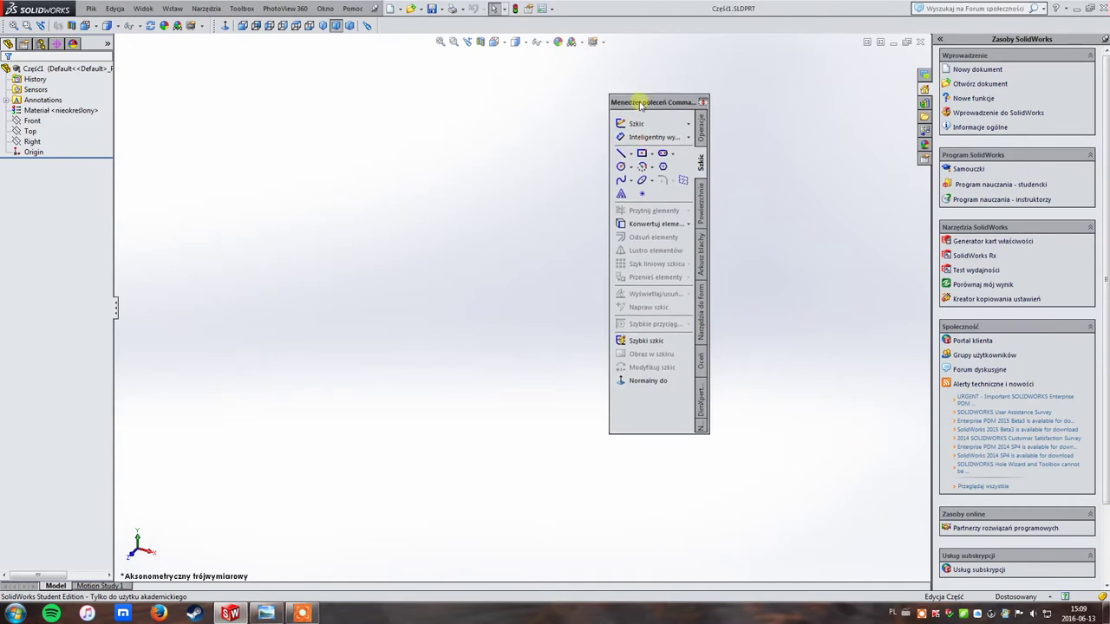
pyautogui.doubleClick(640, 103)
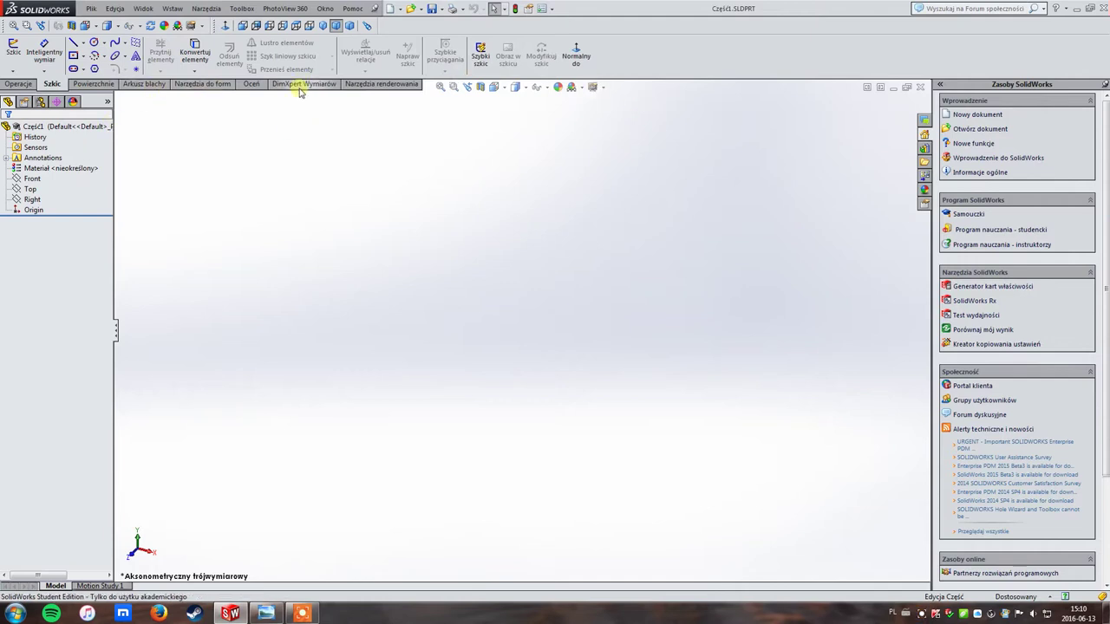
# - On the Top plane, draw two concentric circles centred on the origin
pyautogui.click(93, 43)
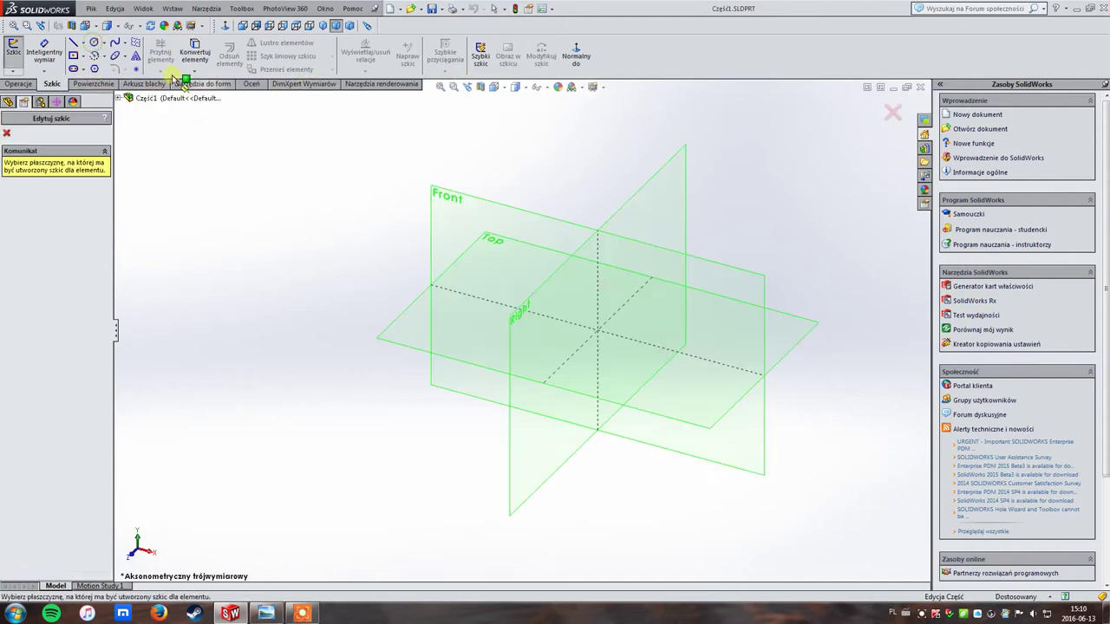
pyautogui.click(458, 321)
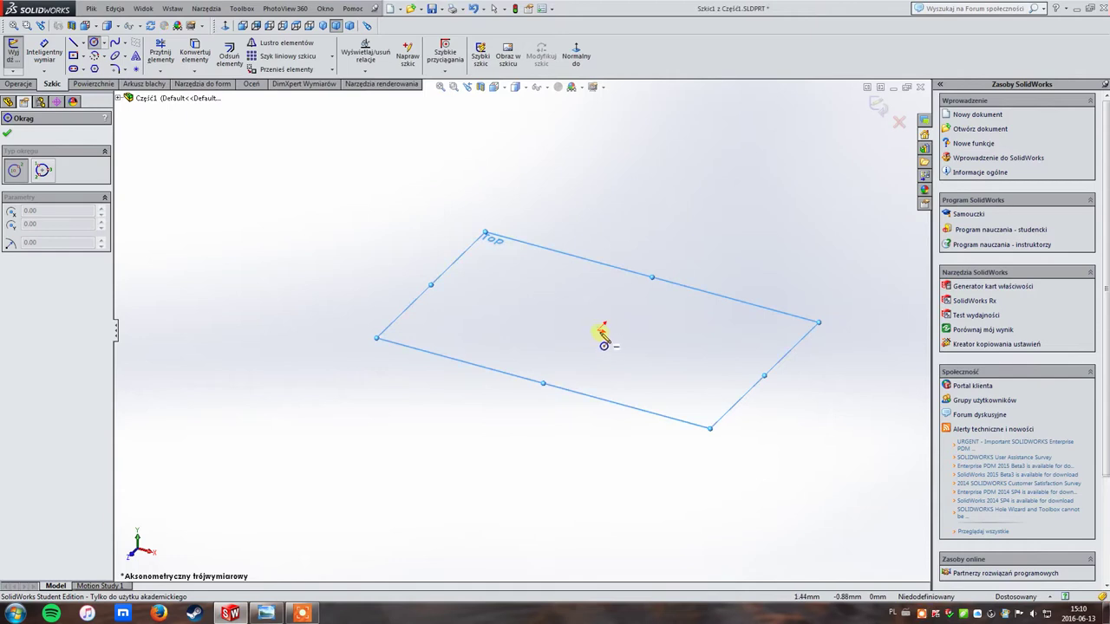
pyautogui.click(602, 329)
pyautogui.click(509, 262)
pyautogui.click(576, 50)
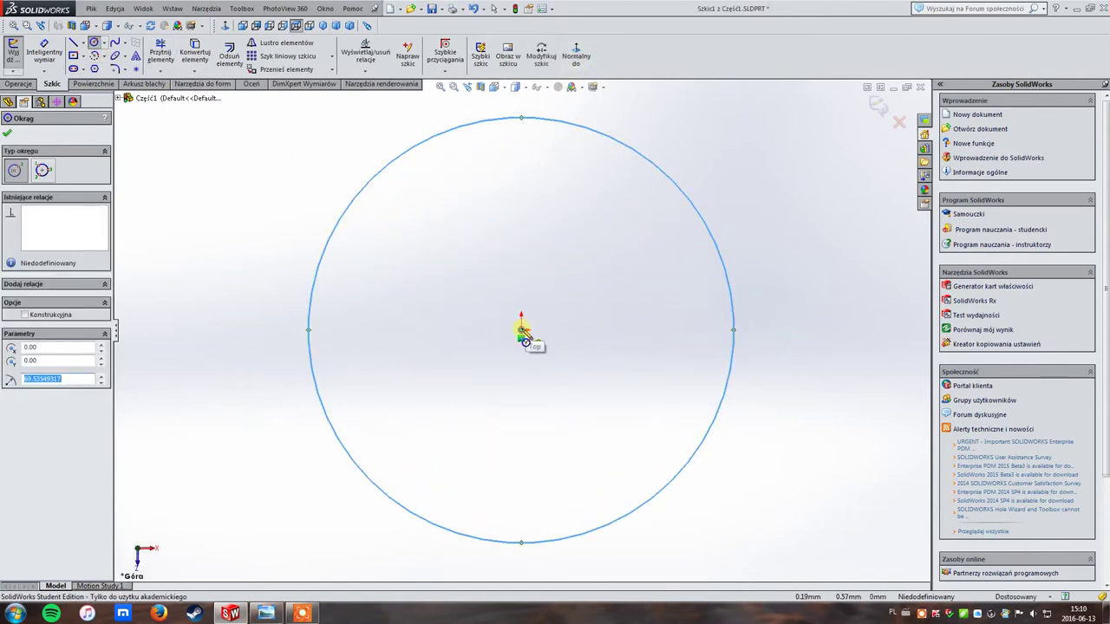
pyautogui.click(521, 329)
pyautogui.click(328, 329)
pyautogui.press('Escape')
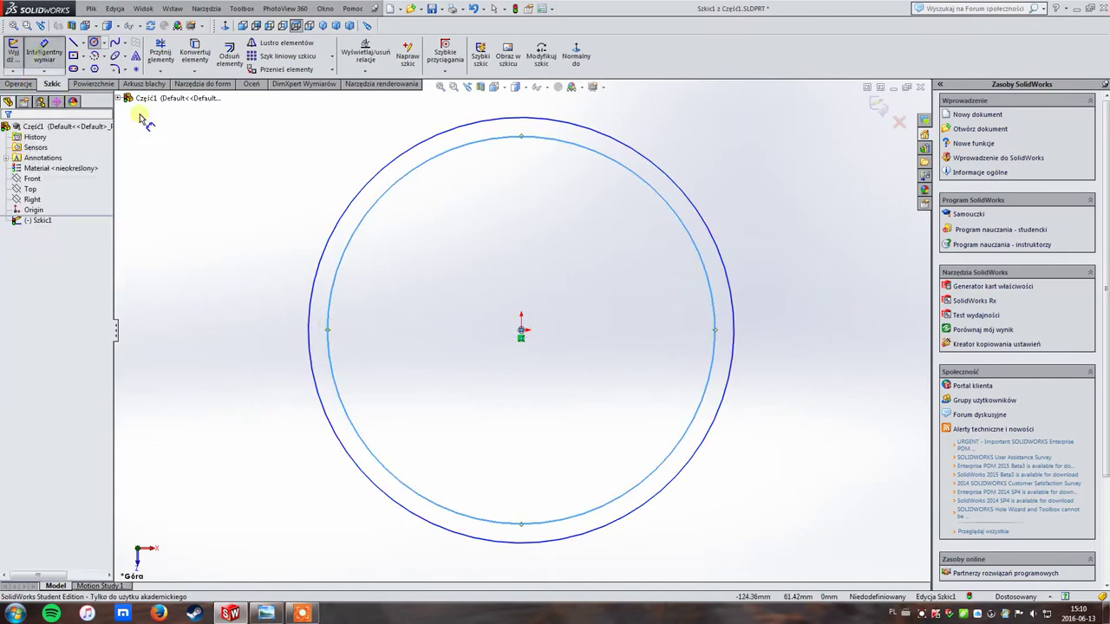
# - Dimension the outer circle Ø100 and the inner circle Ø90
pyautogui.click(319, 265)
pyautogui.click(263, 252)
pyautogui.write('100')
pyautogui.press('Return')
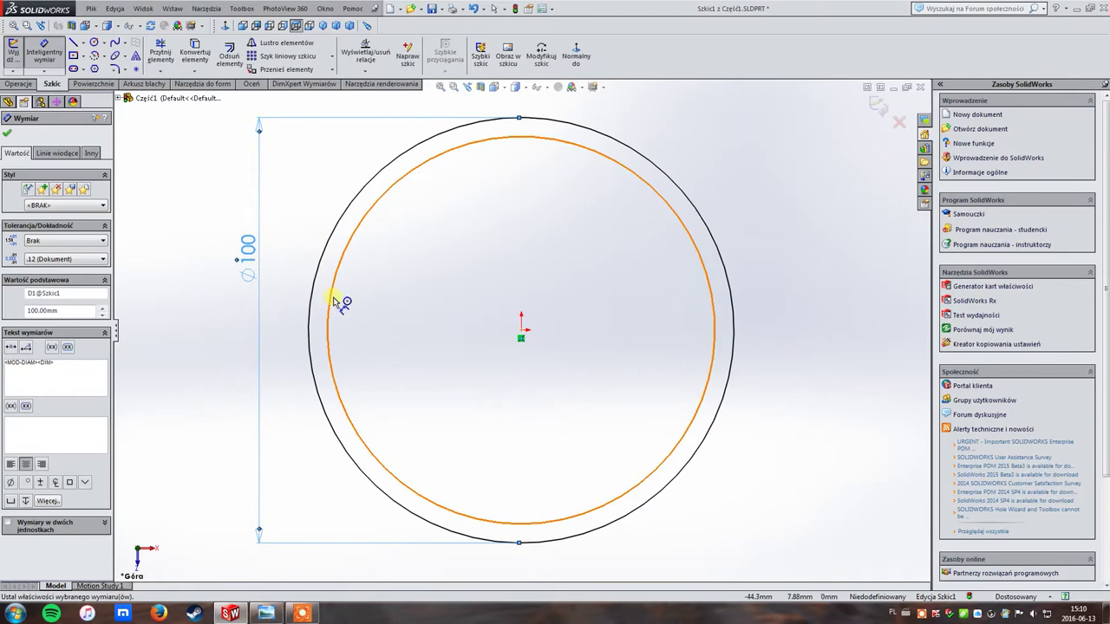
pyautogui.click(335, 299)
pyautogui.click(429, 292)
pyautogui.write('9')
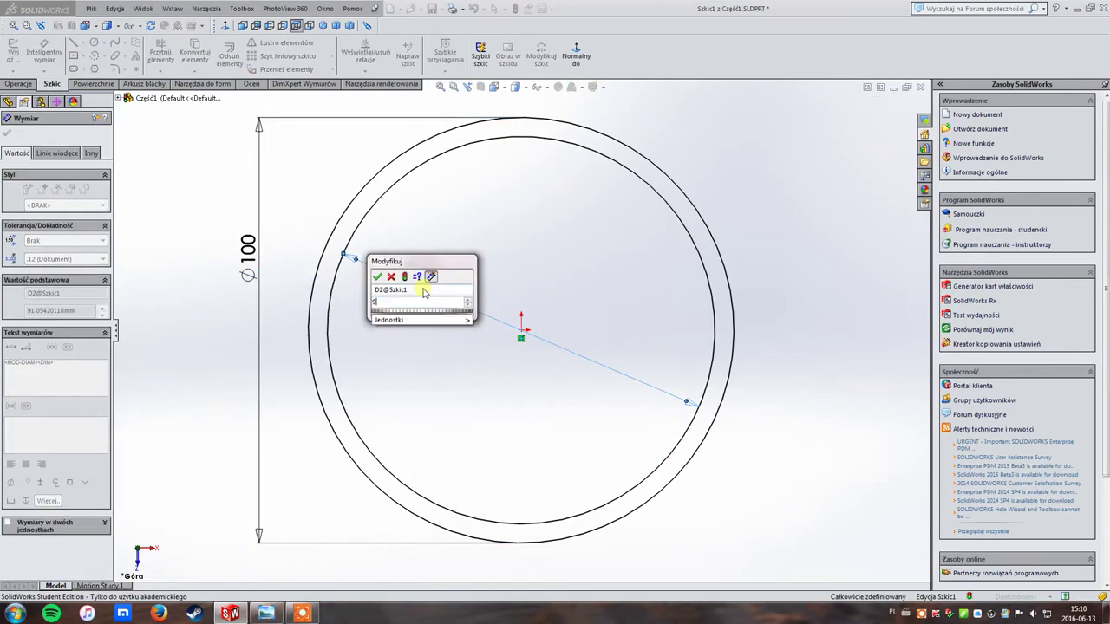
pyautogui.press('Return')
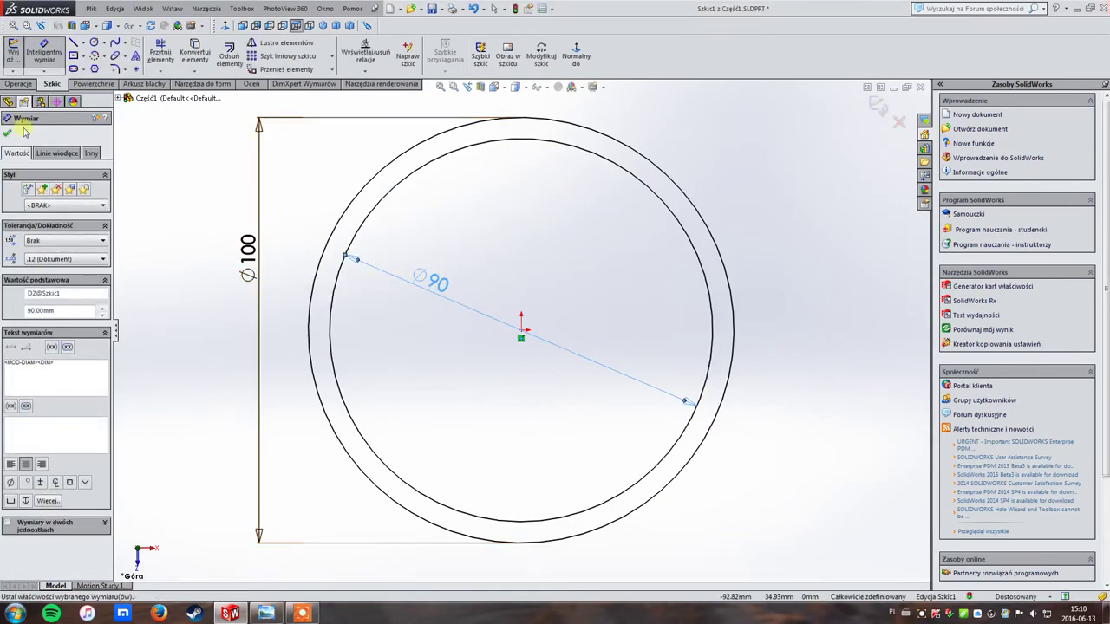
pyautogui.click(7, 132)
pyautogui.click(10, 87)
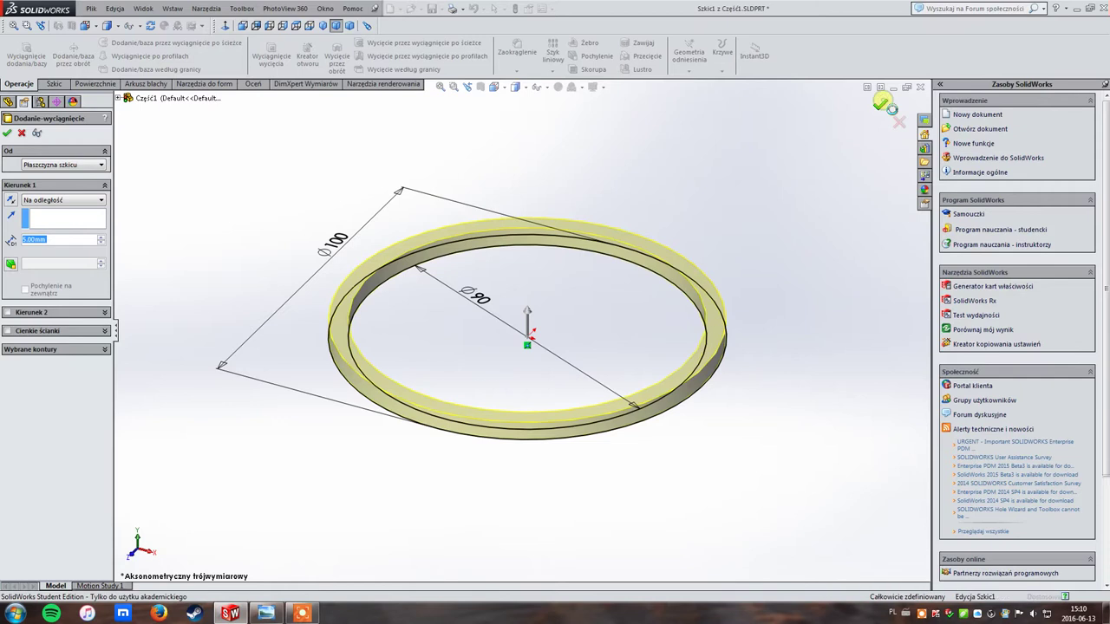
# - Confirm the 5 mm ring extrusion and raise the document's shaded image quality to high
pyautogui.click(880, 104)
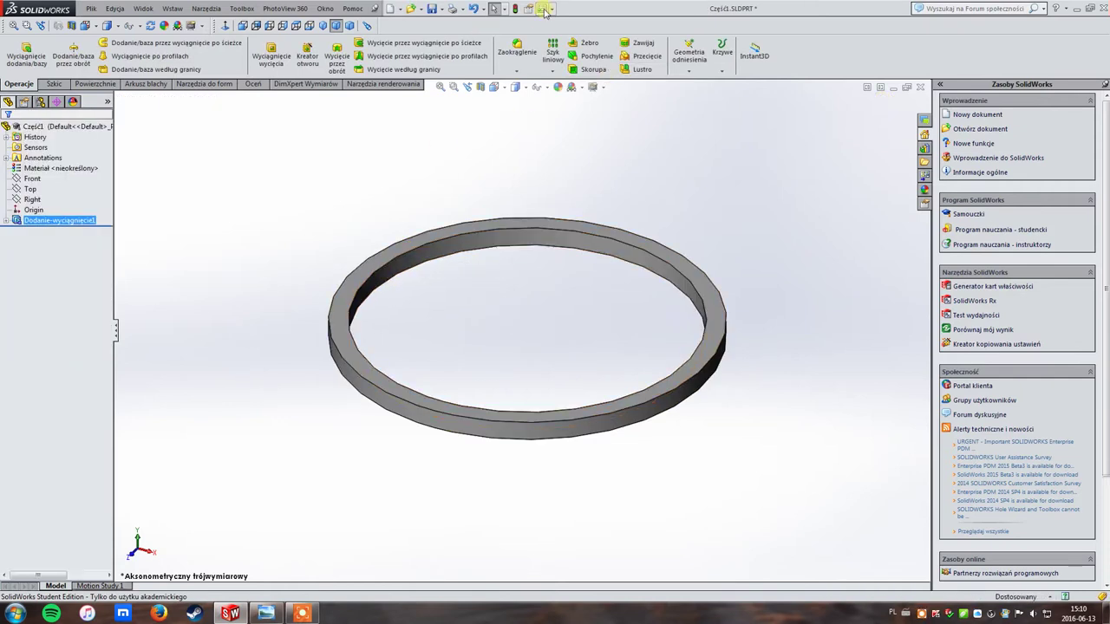
pyautogui.click(541, 8)
pyautogui.click(681, 132)
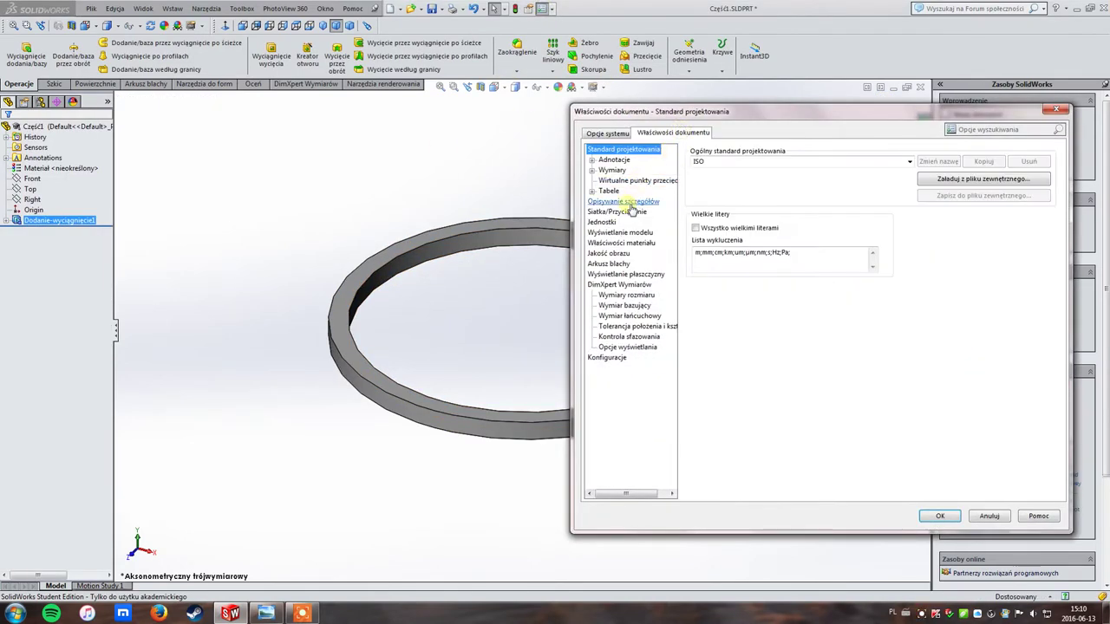
pyautogui.click(607, 222)
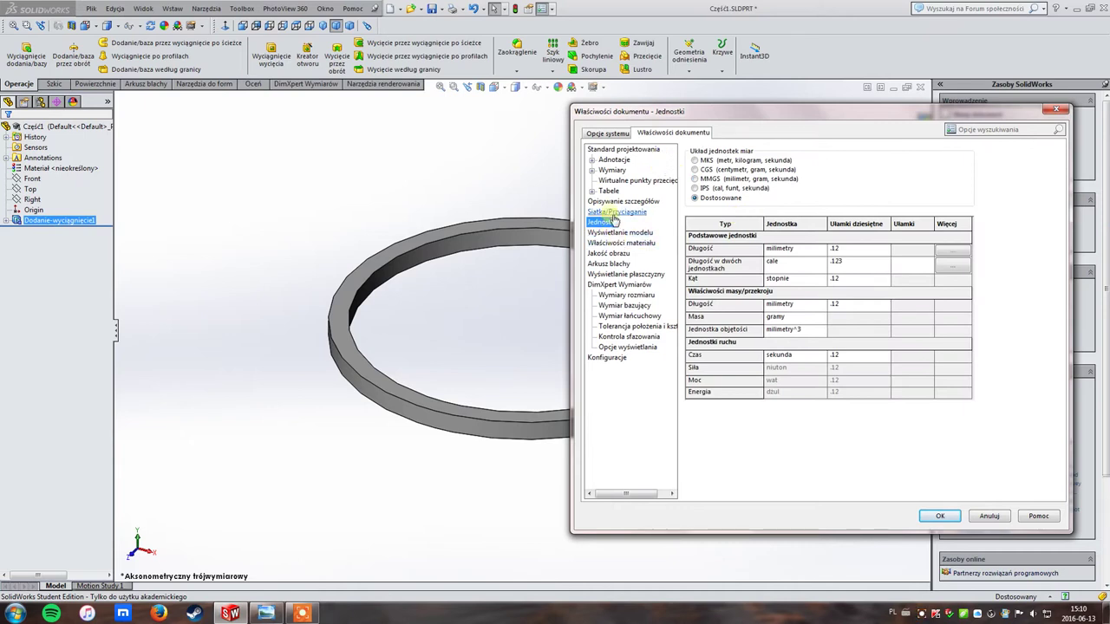
pyautogui.click(608, 253)
pyautogui.moveTo(718, 173); pyautogui.dragTo(893, 169)
pyautogui.click(943, 511)
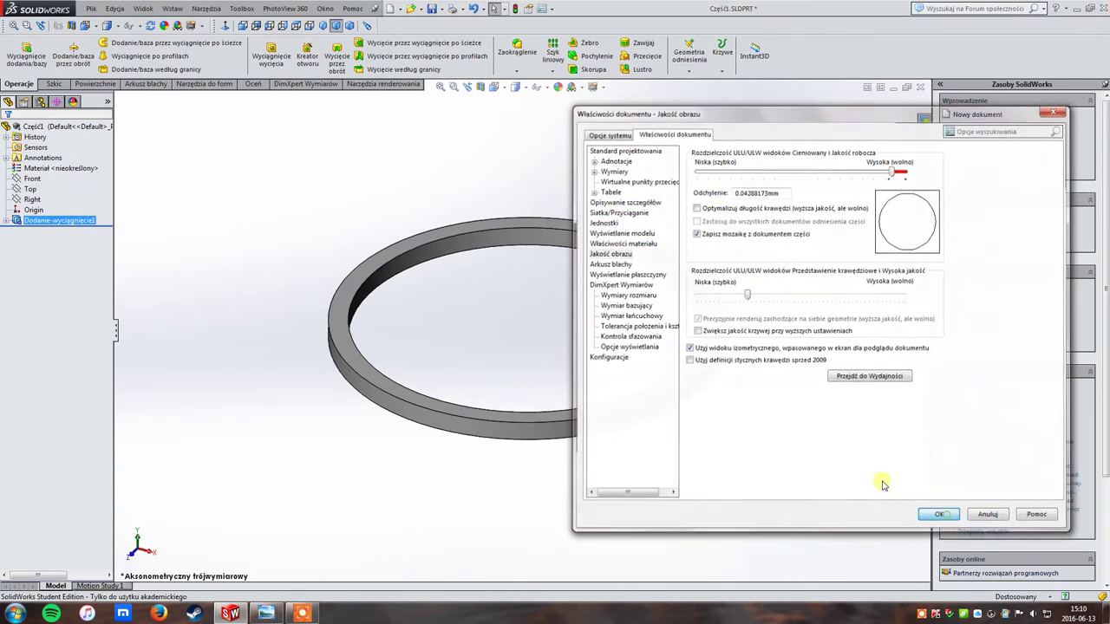
pyautogui.moveTo(503, 364)
pyautogui.mouseDown(button='middle')
pyautogui.moveTo(520, 448)
pyautogui.moveTo(482, 365)
pyautogui.moveTo(392, 340)
pyautogui.mouseUp(button='middle')
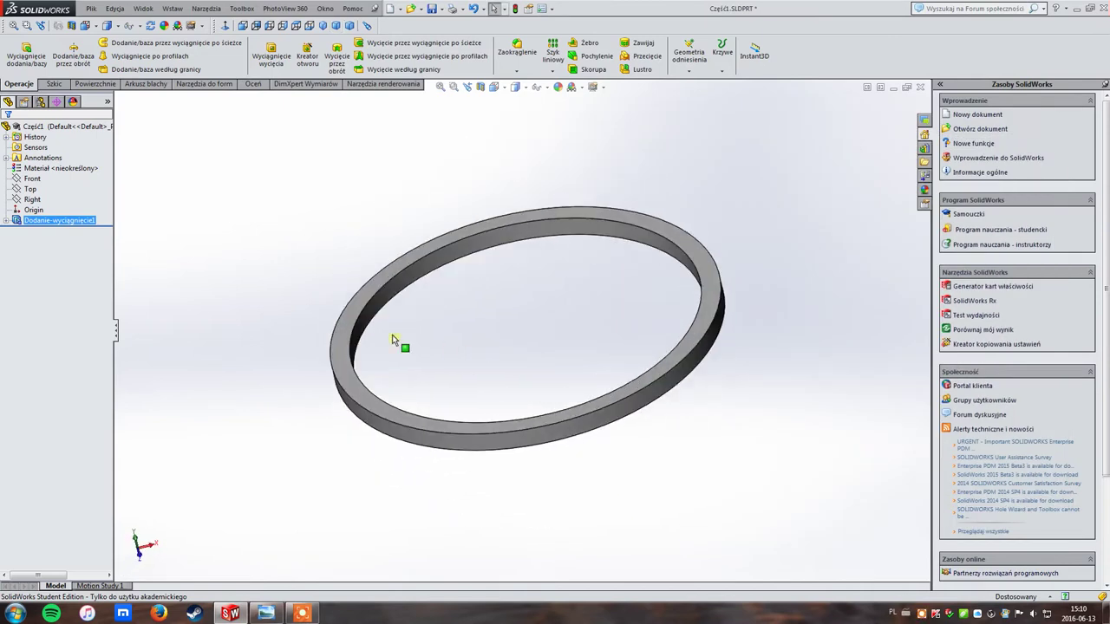
# - Start a sketch on the ring's top face and pick an arc type
pyautogui.moveTo(216, 269); pyautogui.dragTo(329, 255, button='middle')
pyautogui.click(352, 272)
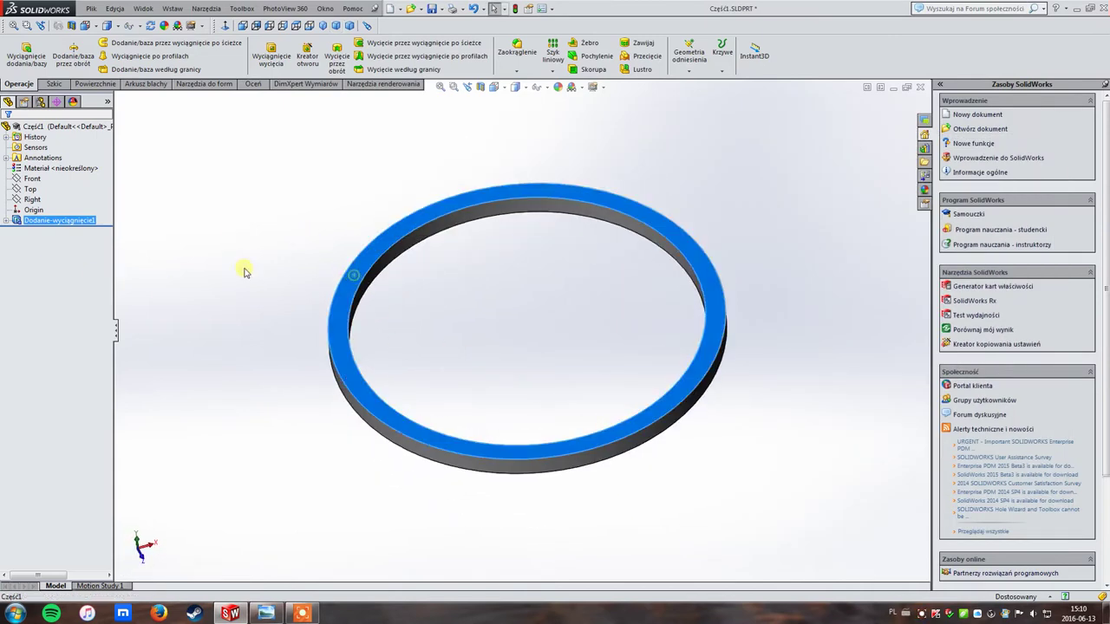
pyautogui.moveTo(405, 200); pyautogui.dragTo(408, 170, button='middle')
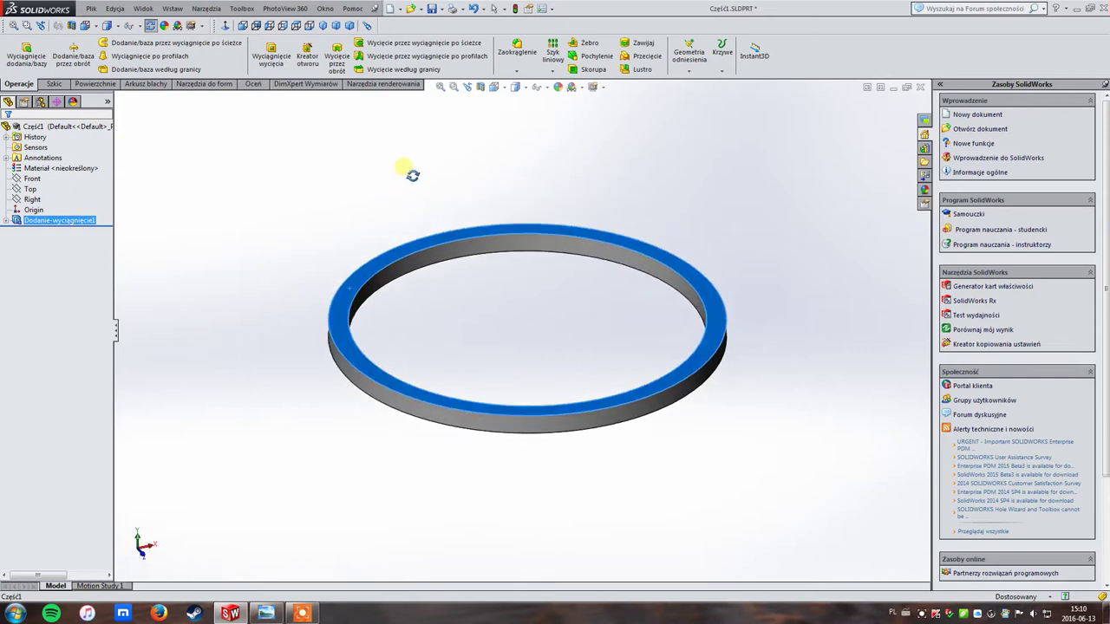
pyautogui.click(55, 85)
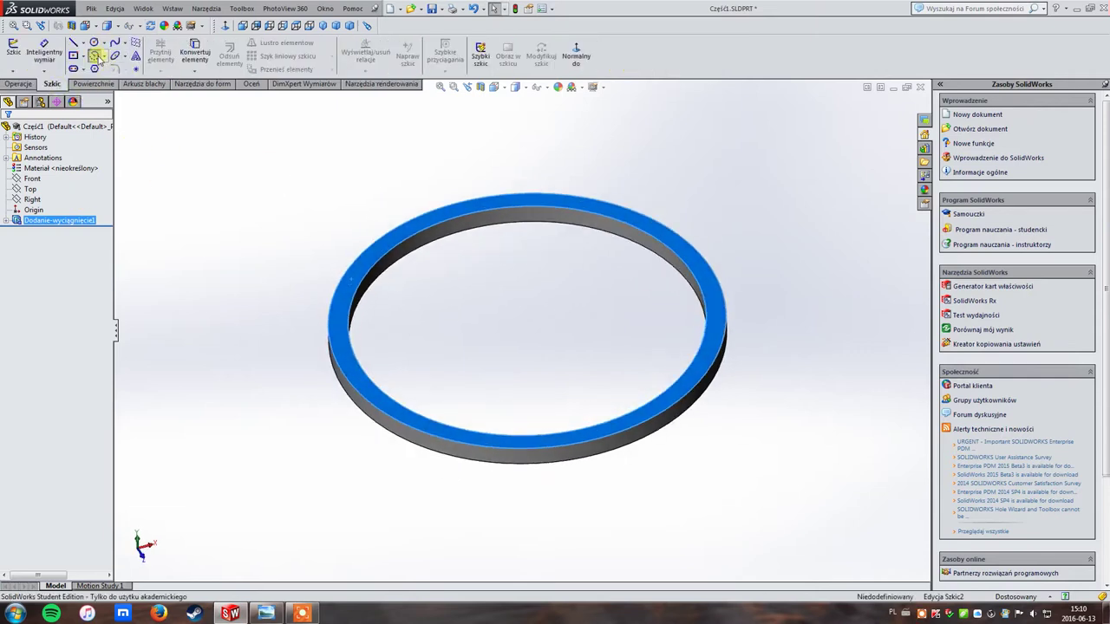
pyautogui.click(96, 55)
pyautogui.click(105, 57)
pyautogui.click(113, 81)
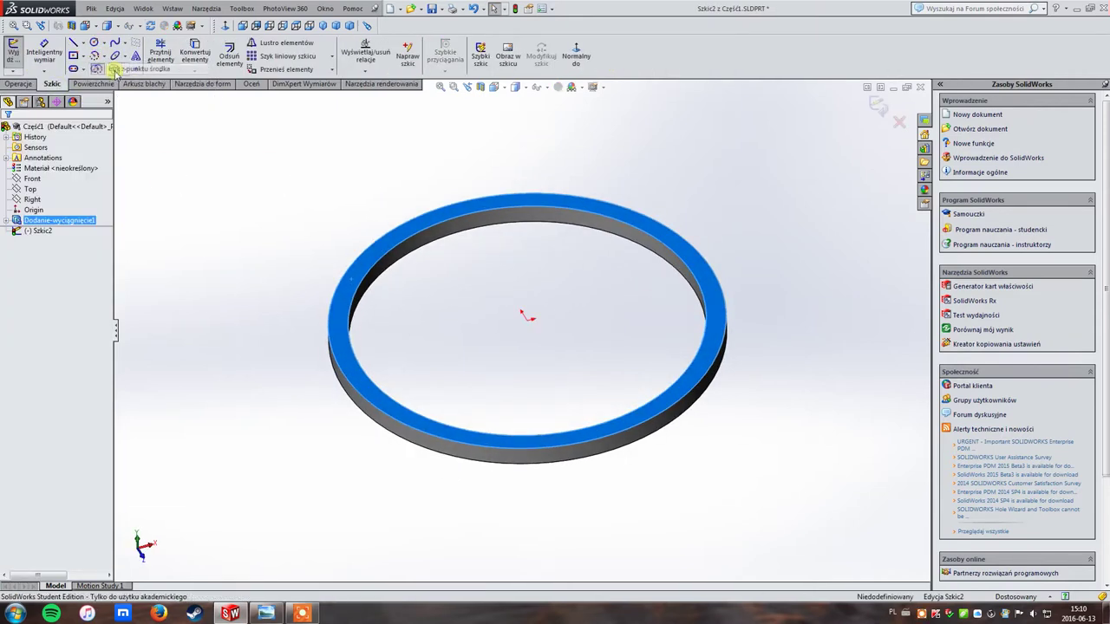
# - Draw centre-point arcs from the ring centre along the ring's outer edge
pyautogui.click(95, 57)
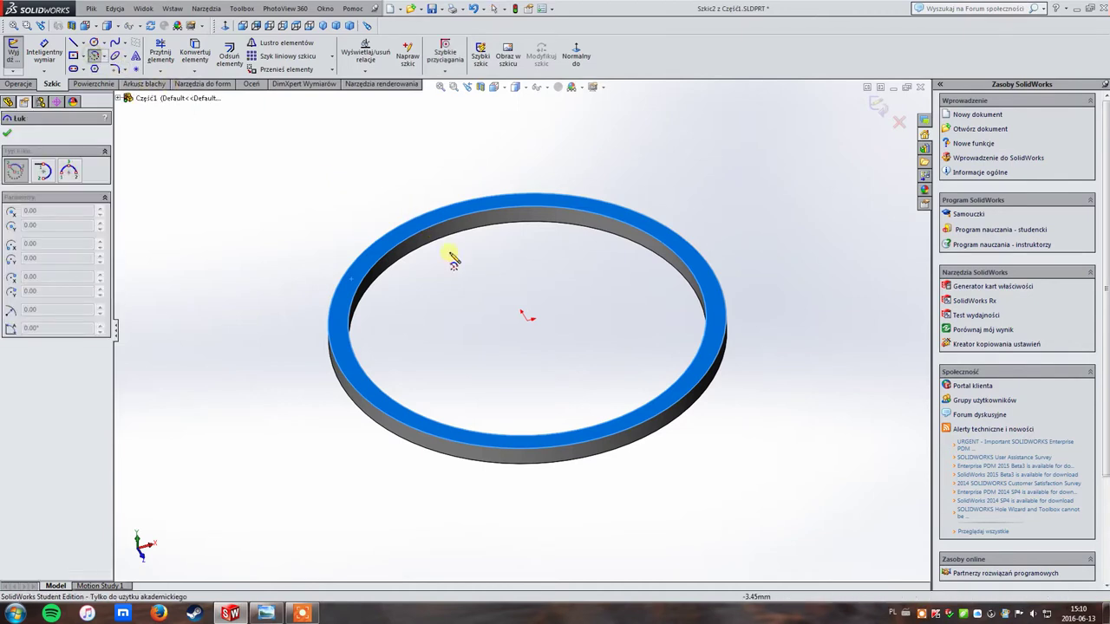
pyautogui.click(527, 319)
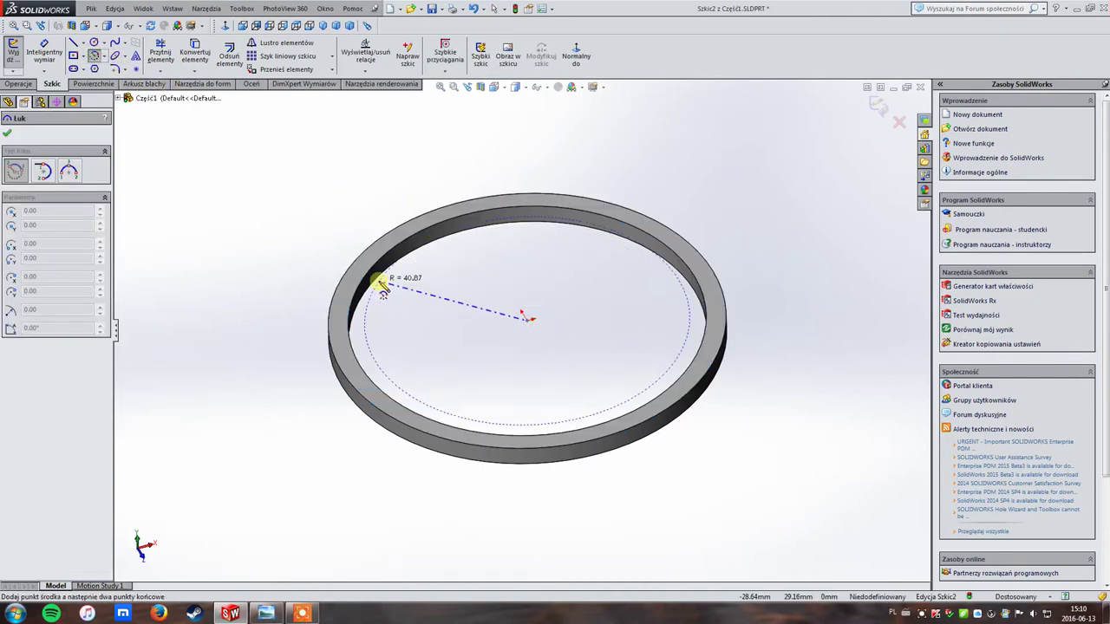
pyautogui.click(361, 290)
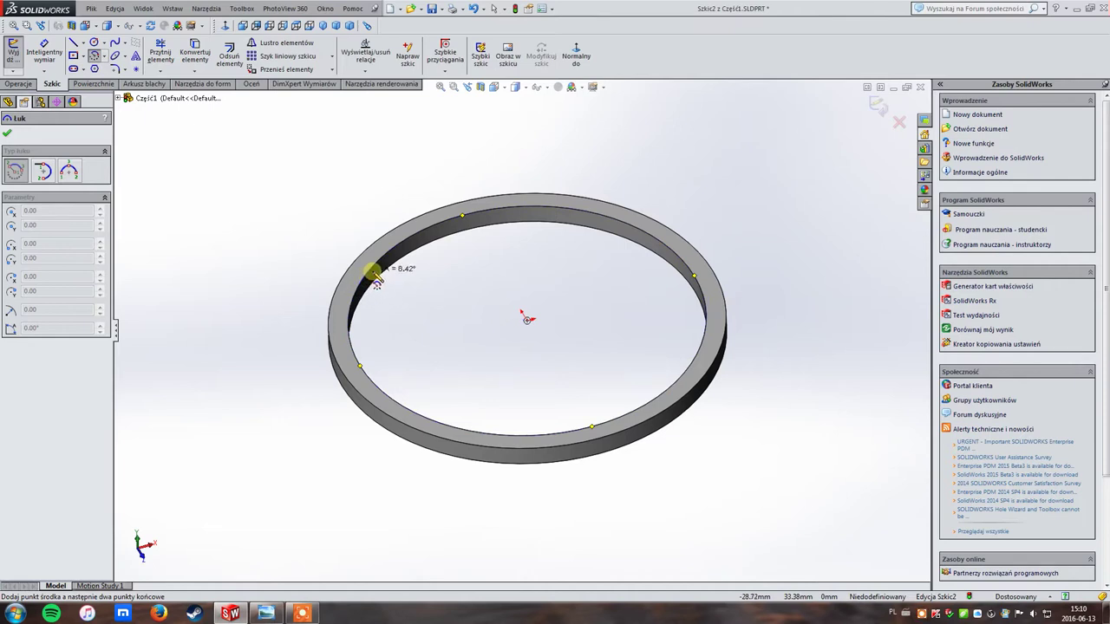
pyautogui.click(375, 276)
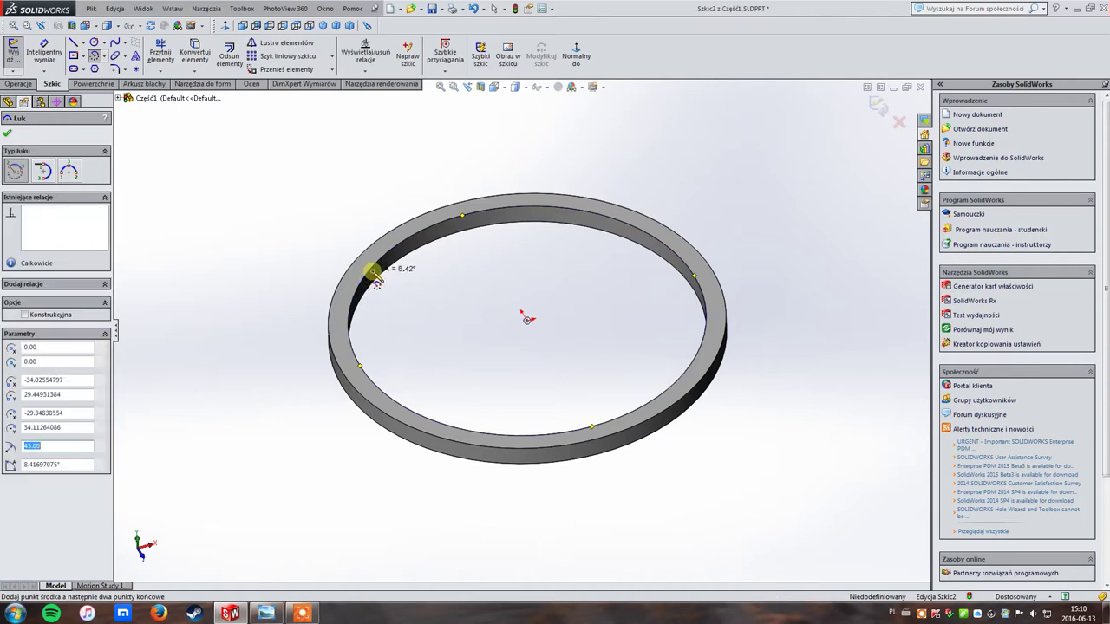
pyautogui.click(527, 321)
pyautogui.click(342, 288)
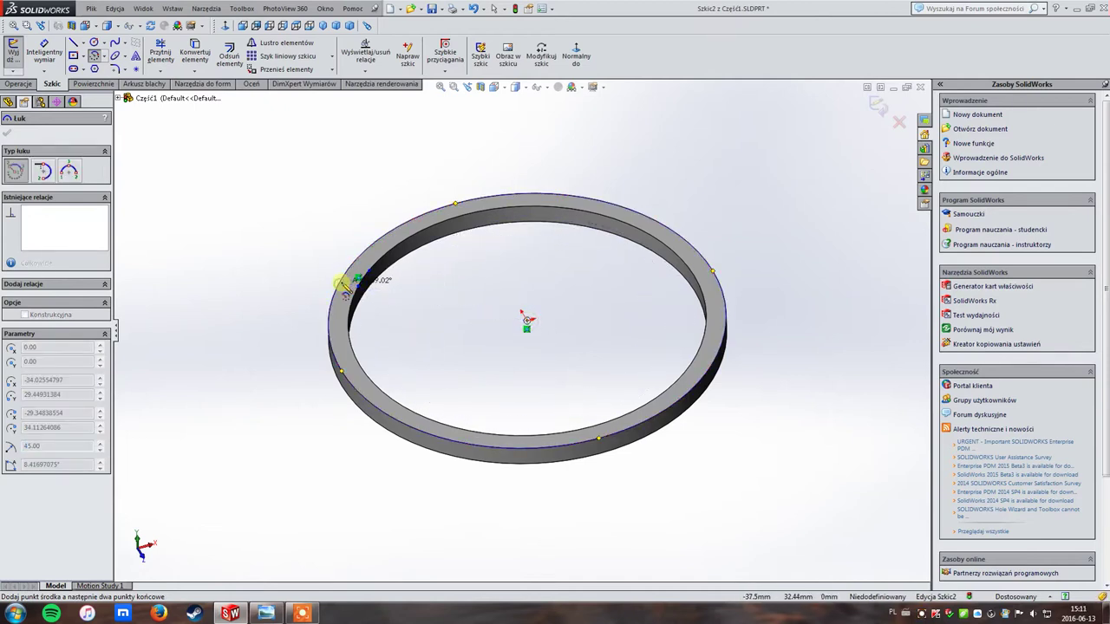
pyautogui.scroll(-2, 362, 263)
pyautogui.scroll(-3, 373, 273)
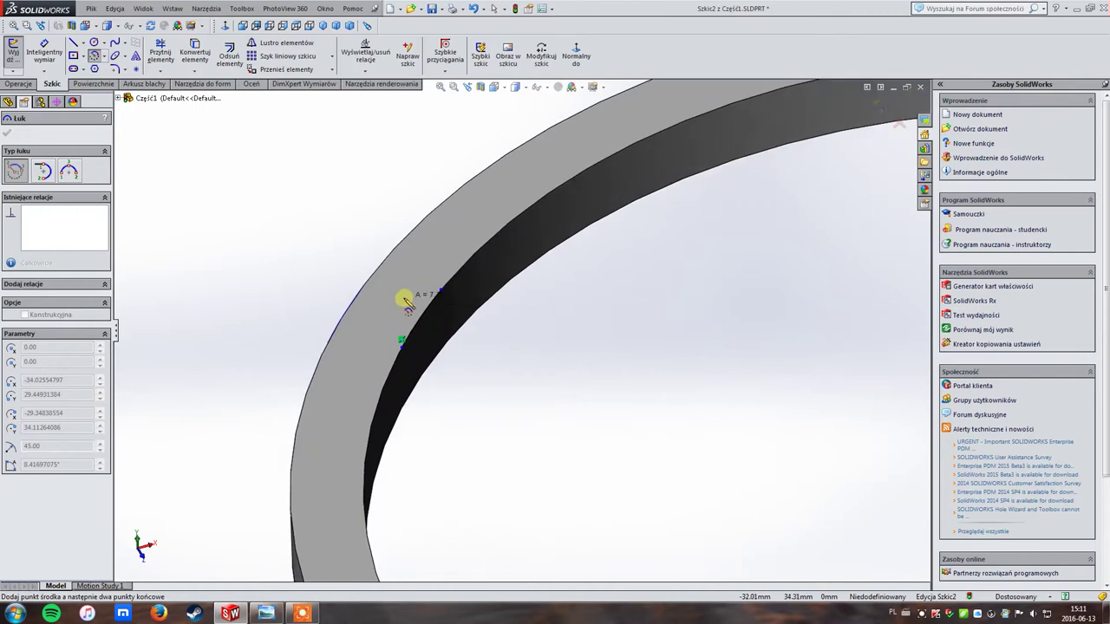
pyautogui.scroll(-2, 381, 282)
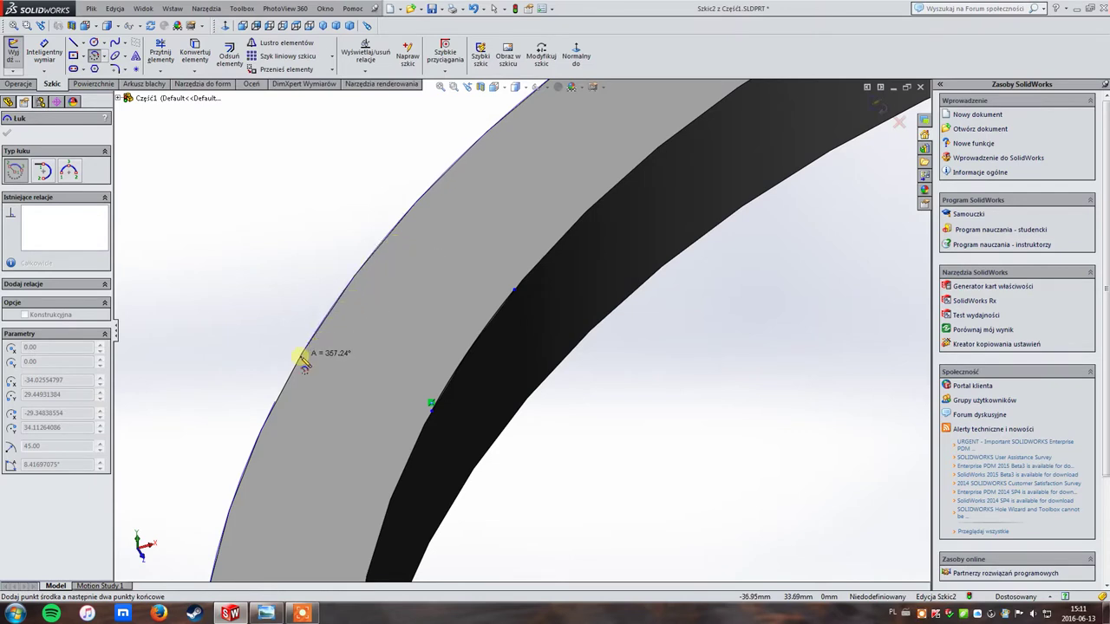
pyautogui.scroll(-1, 323, 362)
pyautogui.scroll(-1, 323, 362)
pyautogui.scroll(-2, 359, 292)
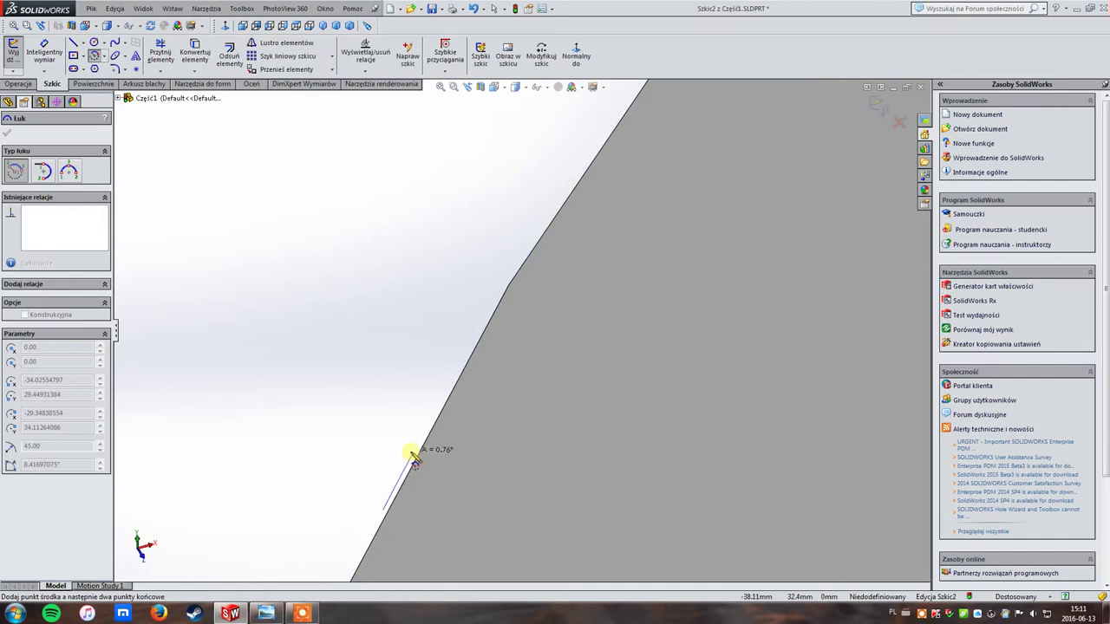
pyautogui.scroll(1, 434, 404)
pyautogui.scroll(1, 481, 359)
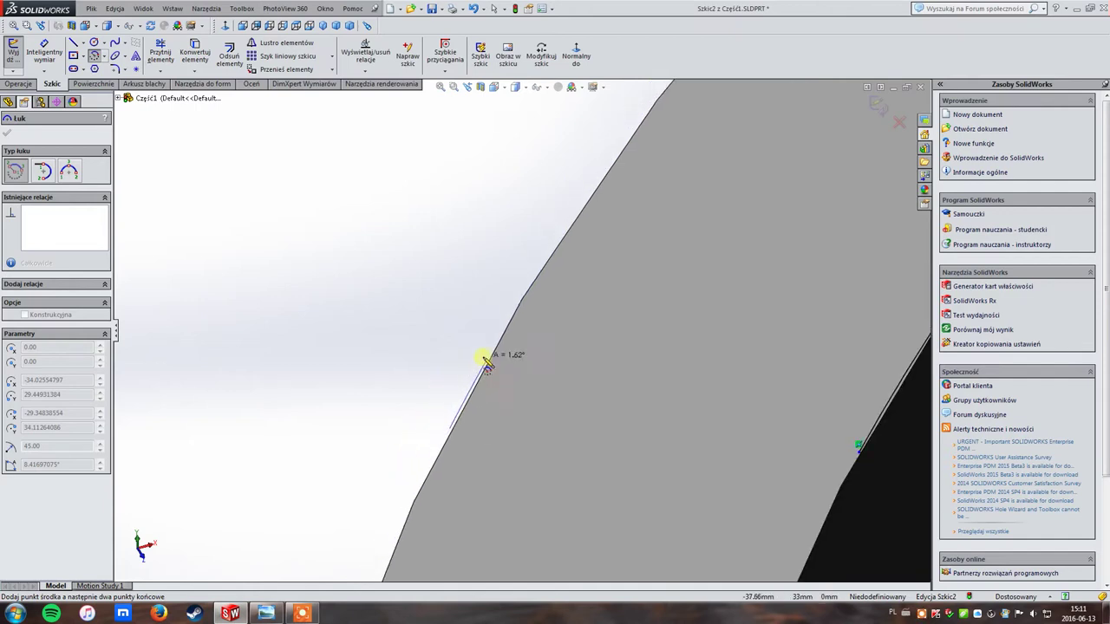
pyautogui.scroll(1, 520, 312)
pyautogui.scroll(2, 529, 312)
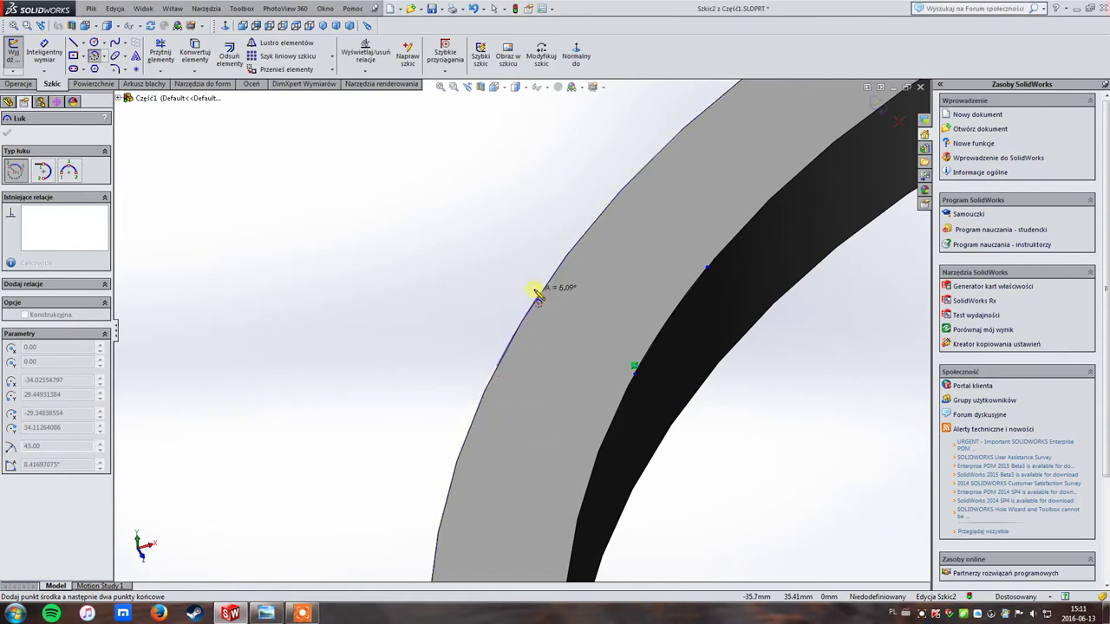
# - Finish the edge arc and draw two lines across the ring
pyautogui.click(576, 241)
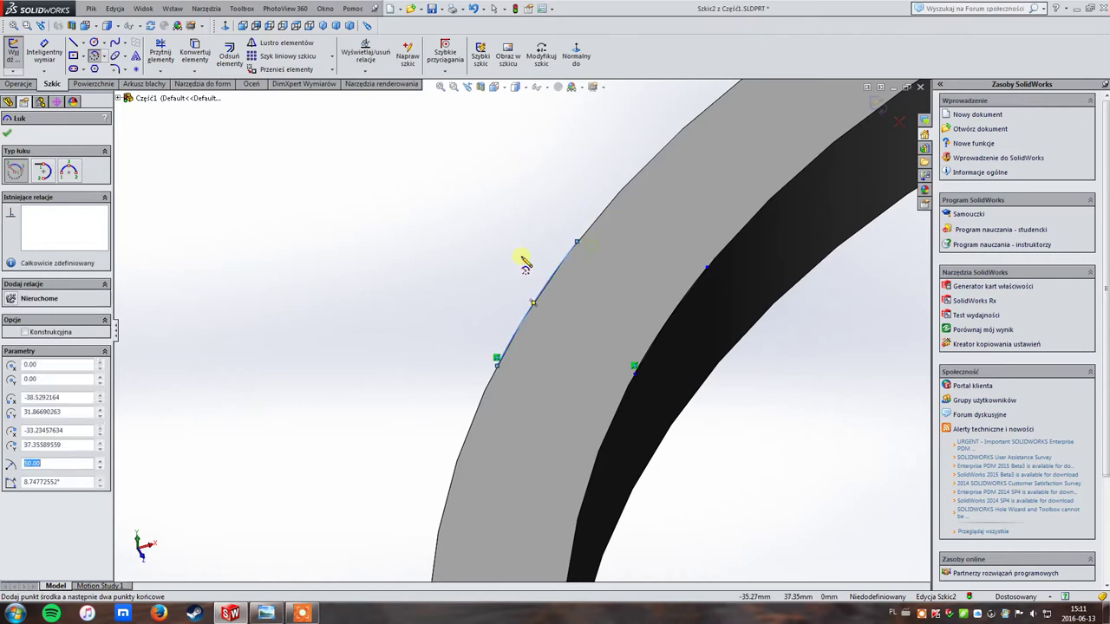
pyautogui.click(97, 55)
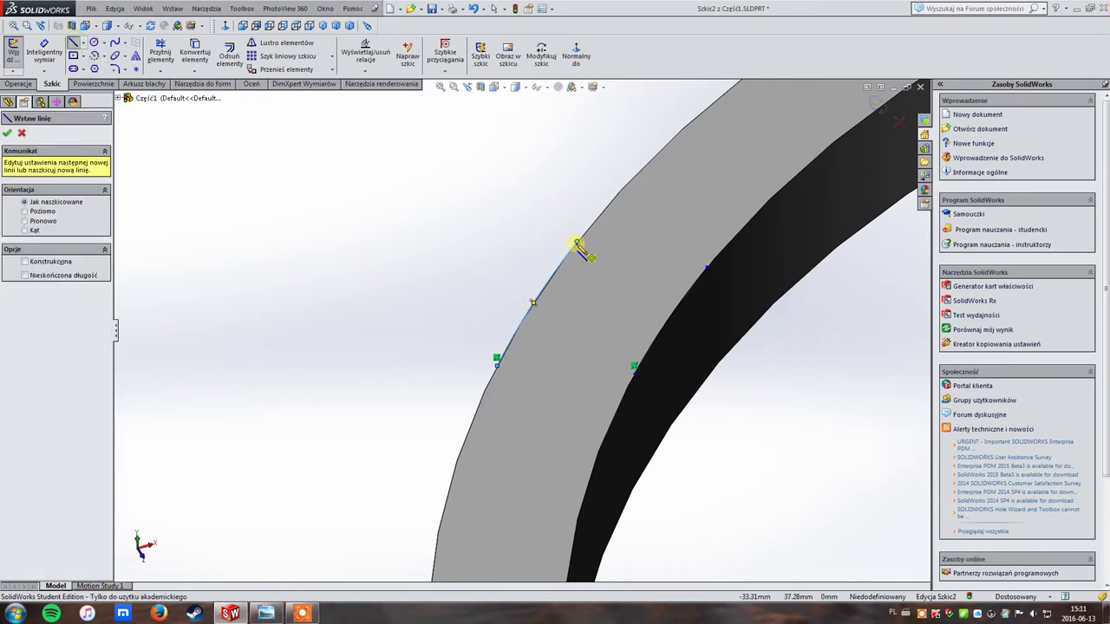
pyautogui.moveTo(577, 244); pyautogui.dragTo(707, 266)
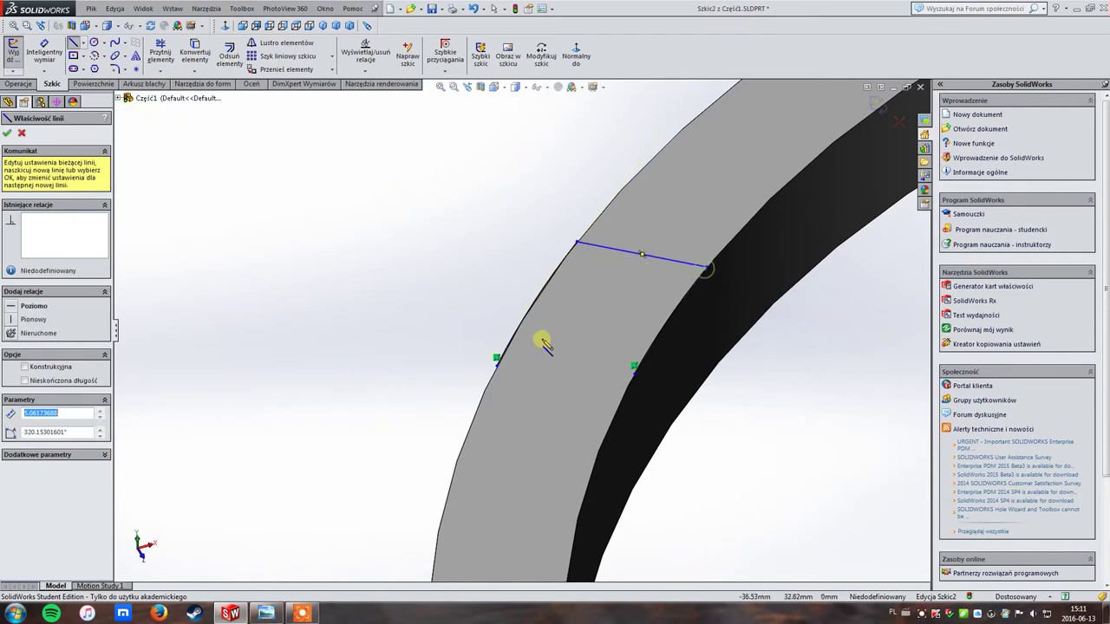
pyautogui.moveTo(497, 365); pyautogui.dragTo(635, 372)
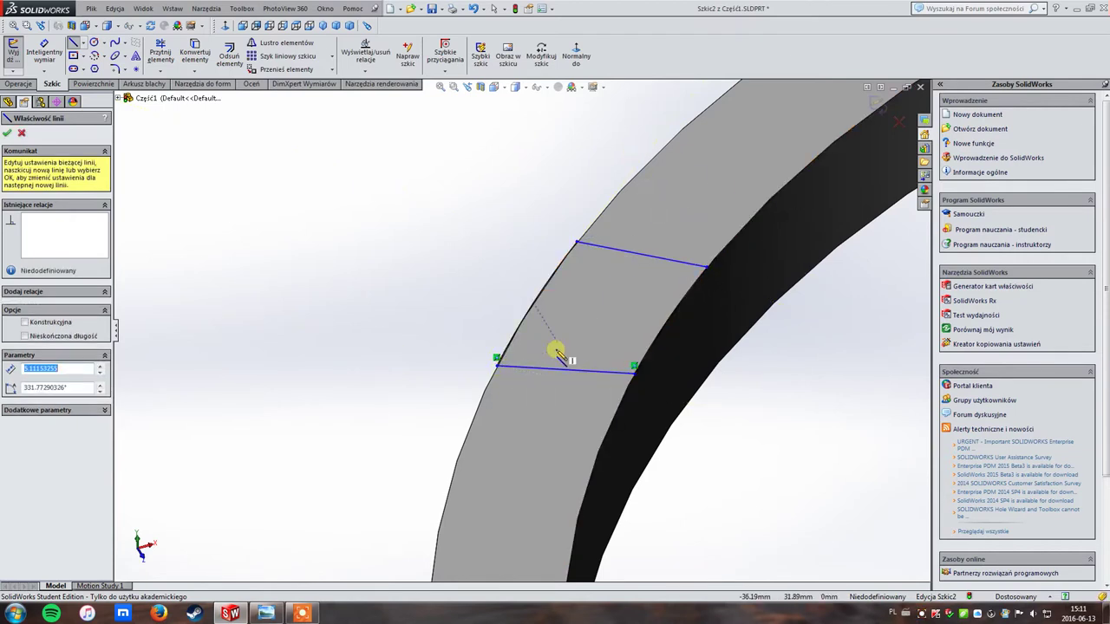
# - Draw two construction centerlines from the ring centre out to the ring edge
pyautogui.click(83, 42)
pyautogui.click(109, 63)
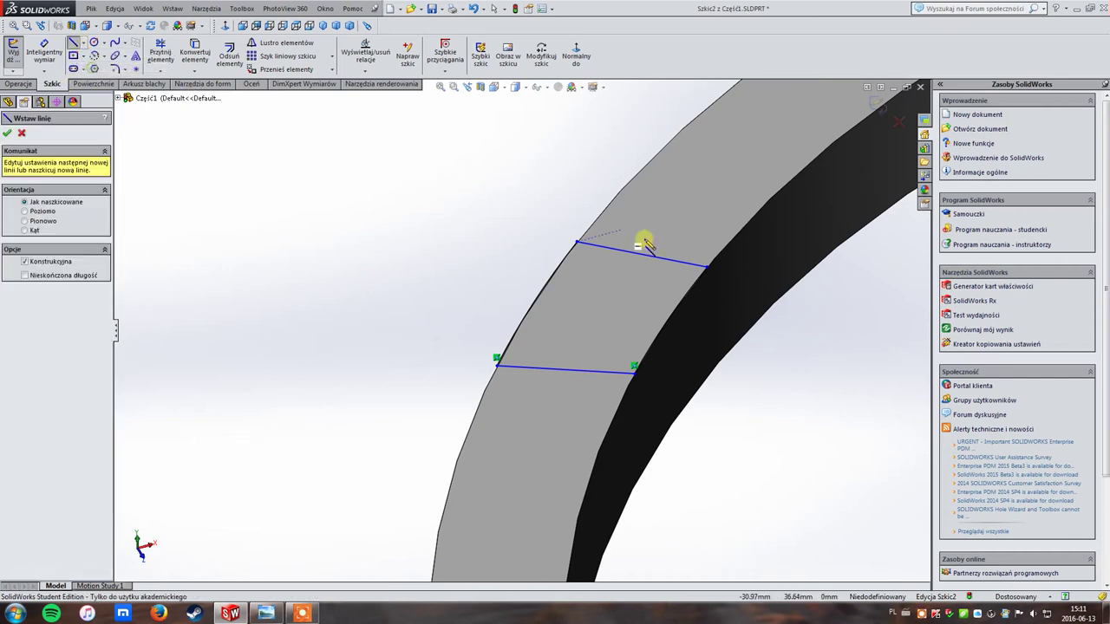
pyautogui.scroll(2, 681, 280)
pyautogui.moveTo(681, 279)
pyautogui.mouseDown(button='middle')
pyautogui.moveTo(525, 324)
pyautogui.moveTo(619, 324)
pyautogui.moveTo(619, 349)
pyautogui.moveTo(535, 325)
pyautogui.mouseUp(button='middle')
pyautogui.click(510, 316)
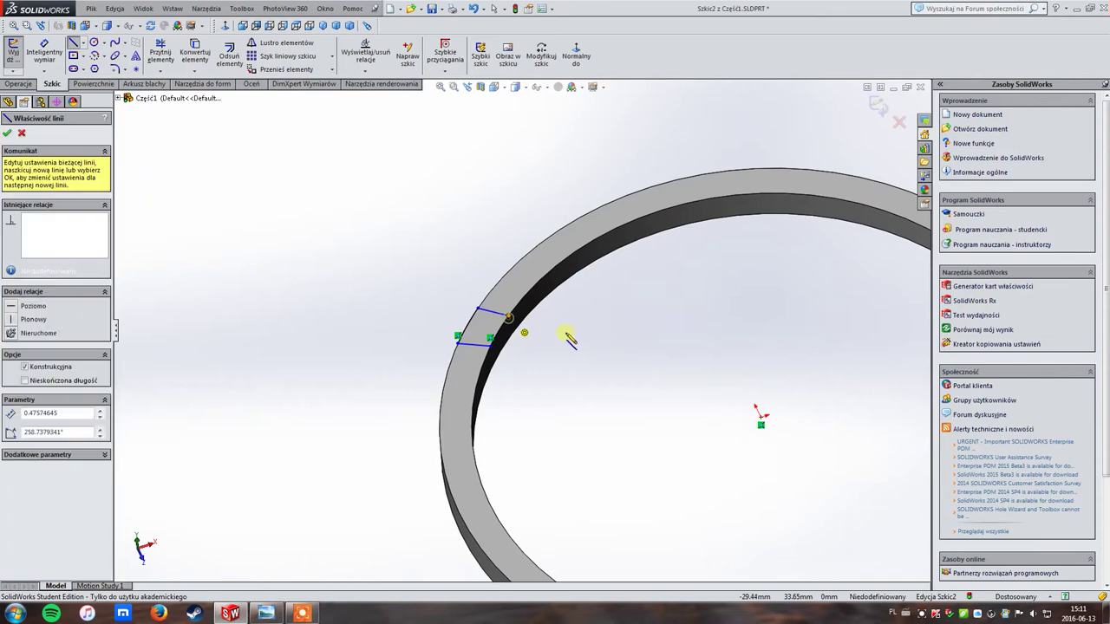
pyautogui.click(762, 424)
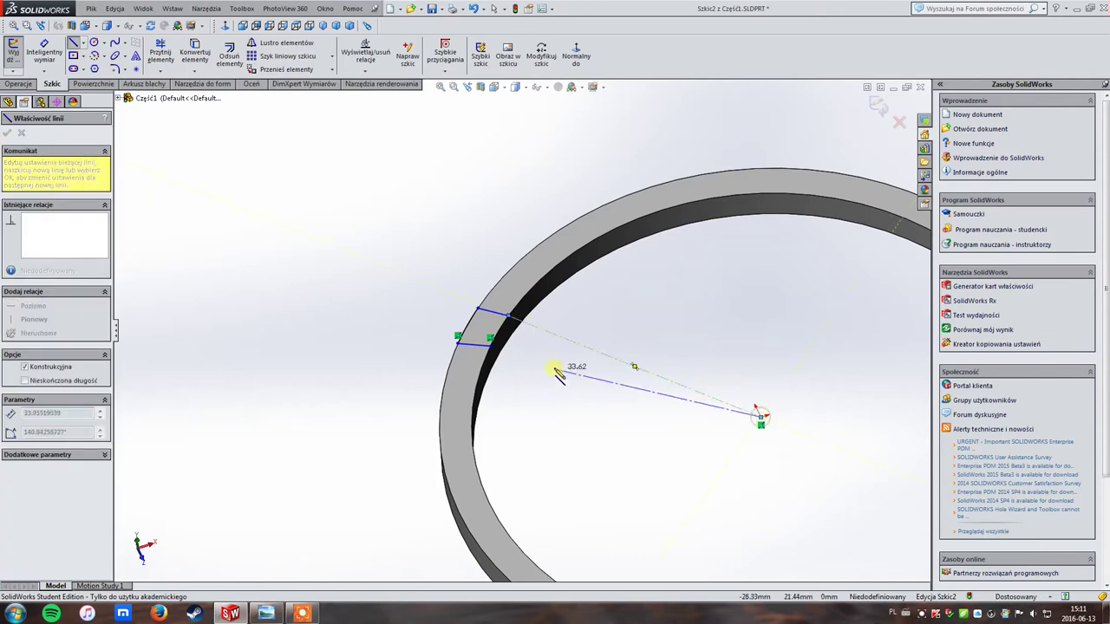
pyautogui.click(494, 349)
pyautogui.press('Escape')
# - Make each line across the ring collinear with its centerline
pyautogui.scroll(-3, 555, 364)
pyautogui.click(390, 219)
pyautogui.keyDown('ctrl'); pyautogui.click(455, 240); pyautogui.keyUp('ctrl')
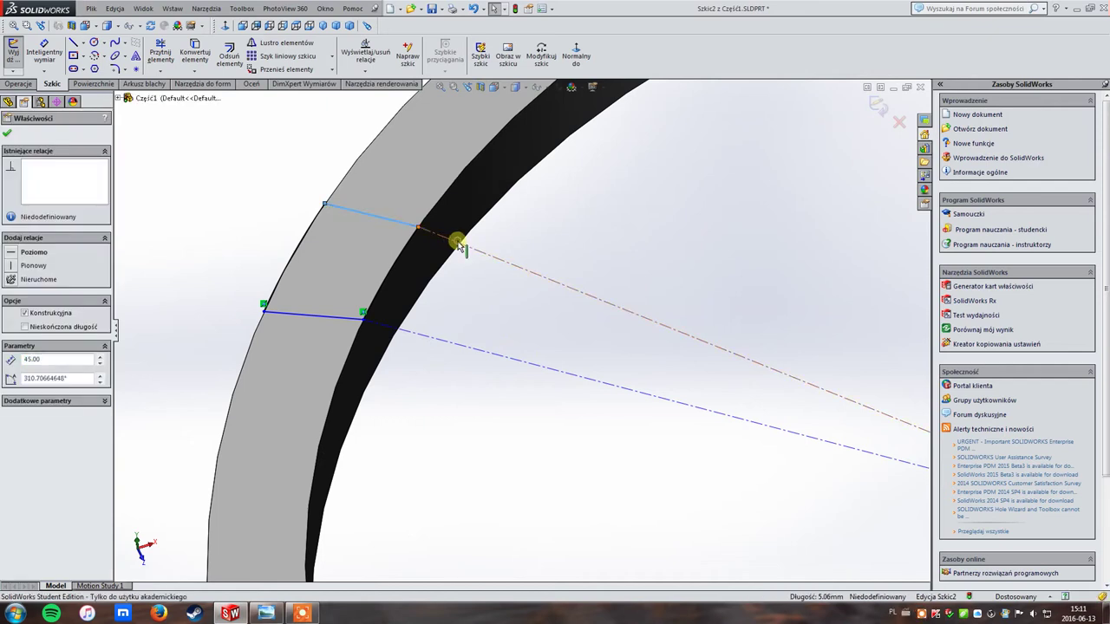
pyautogui.click(12, 348)
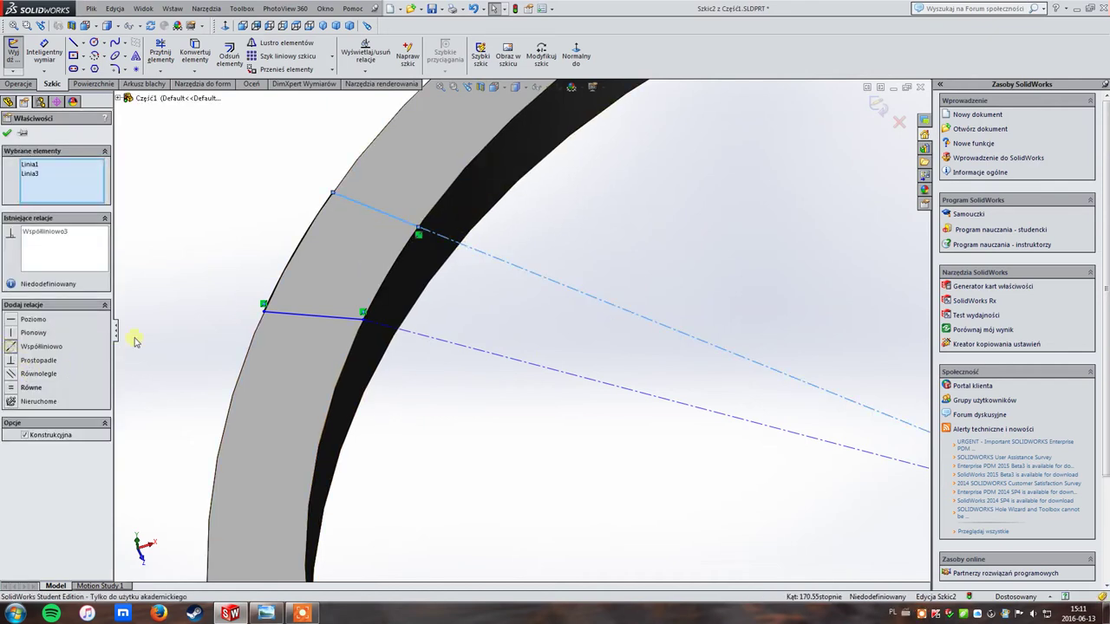
pyautogui.click(311, 315)
pyautogui.keyDown('ctrl'); pyautogui.click(412, 336); pyautogui.keyUp('ctrl')
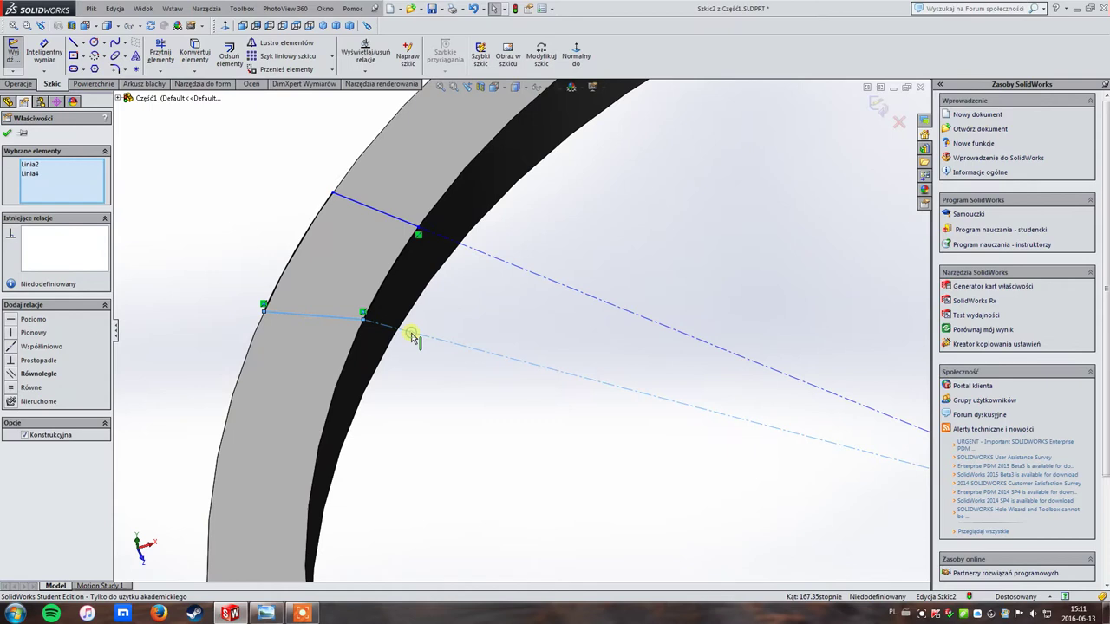
pyautogui.click(12, 347)
pyautogui.click(538, 429)
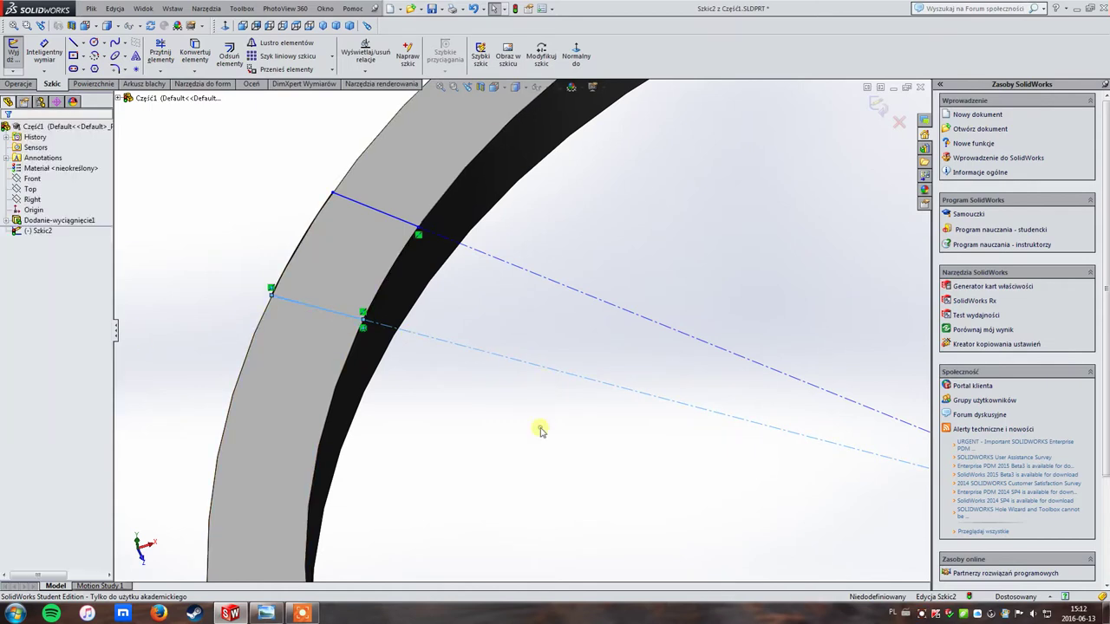
# - Dimension the two lines 7 mm apart and exit the sketch
pyautogui.click(39, 52)
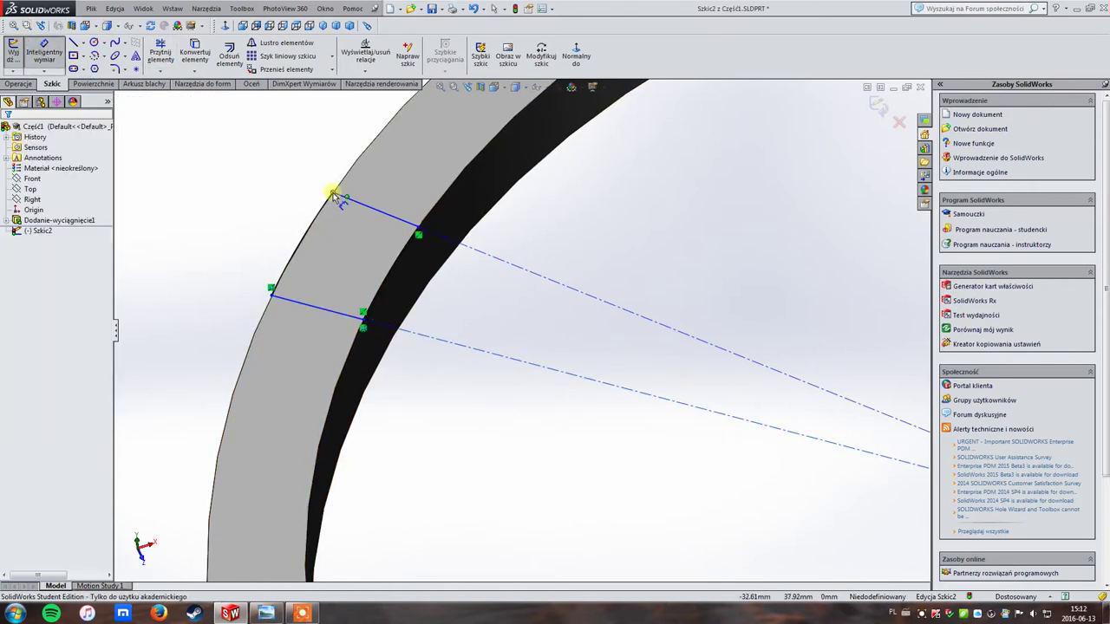
pyautogui.click(334, 191)
pyautogui.click(271, 295)
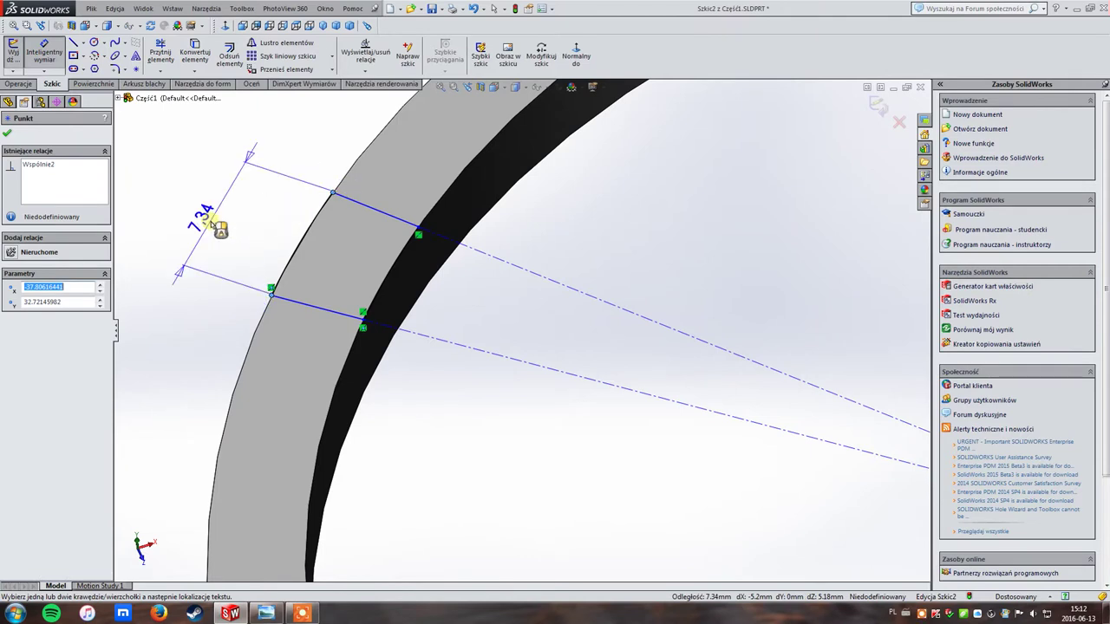
pyautogui.click(232, 232)
pyautogui.write('7.33858964mm')
pyautogui.press('Return')
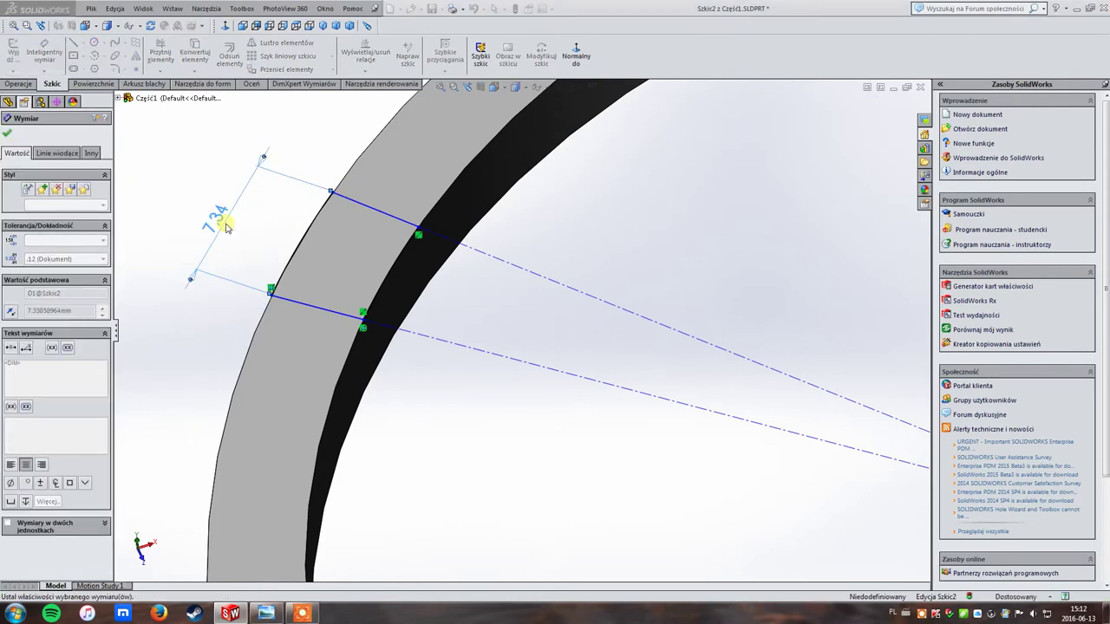
pyautogui.click(878, 106)
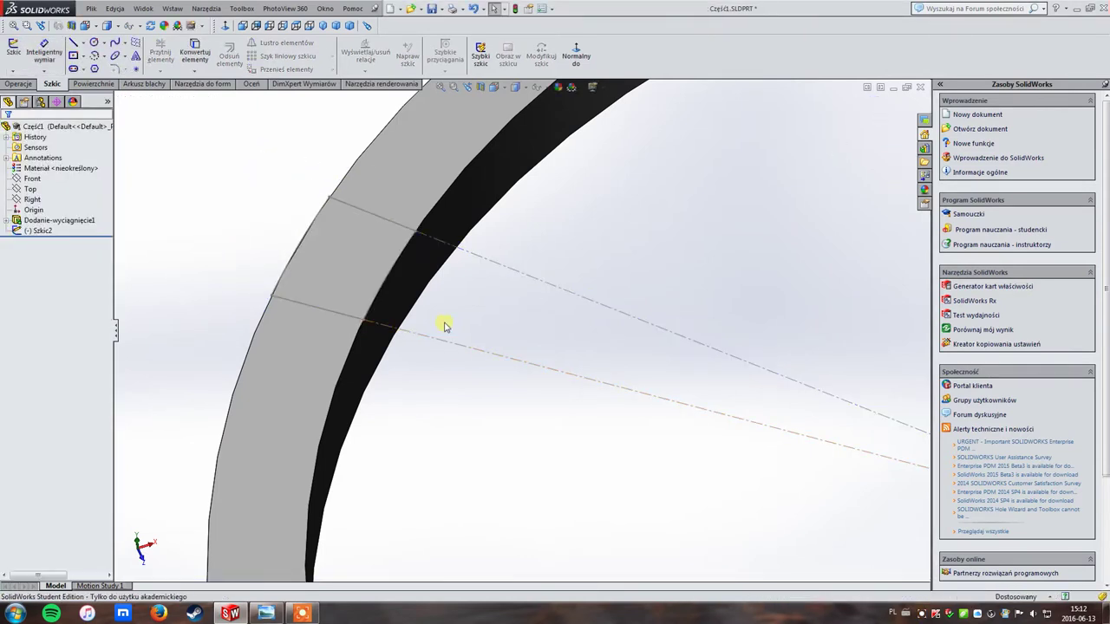
pyautogui.scroll(2, 546, 295)
pyautogui.scroll(2, 535, 299)
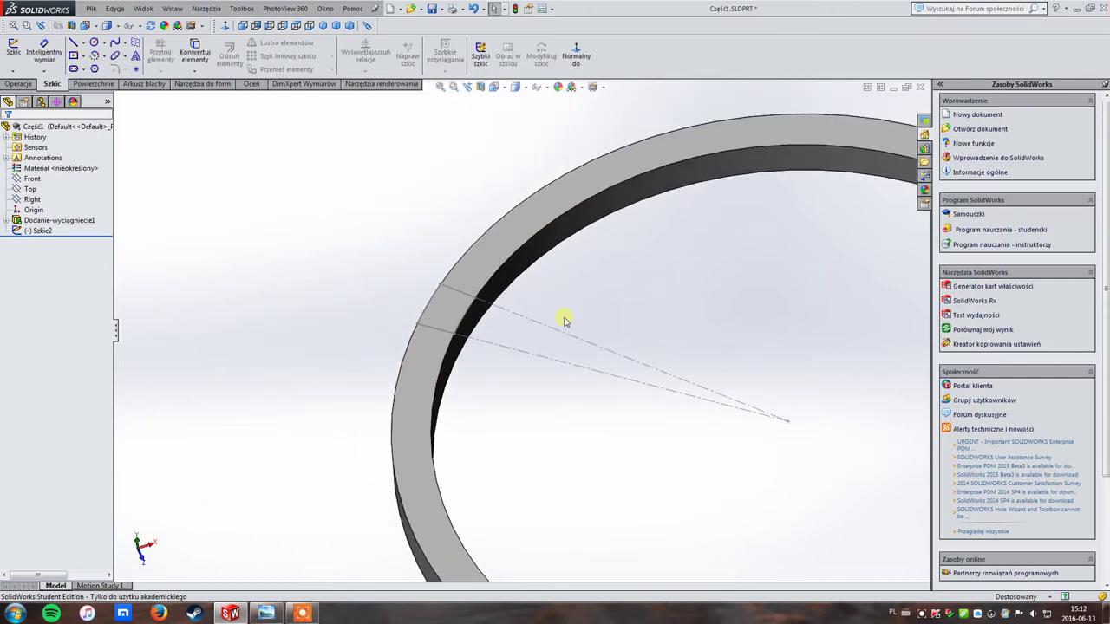
pyautogui.scroll(2, 565, 317)
pyautogui.moveTo(478, 371)
pyautogui.mouseDown(button='middle')
pyautogui.moveTo(433, 315)
pyautogui.moveTo(478, 280)
pyautogui.moveTo(506, 314)
pyautogui.mouseUp(button='middle')
pyautogui.scroll(2, 506, 314)
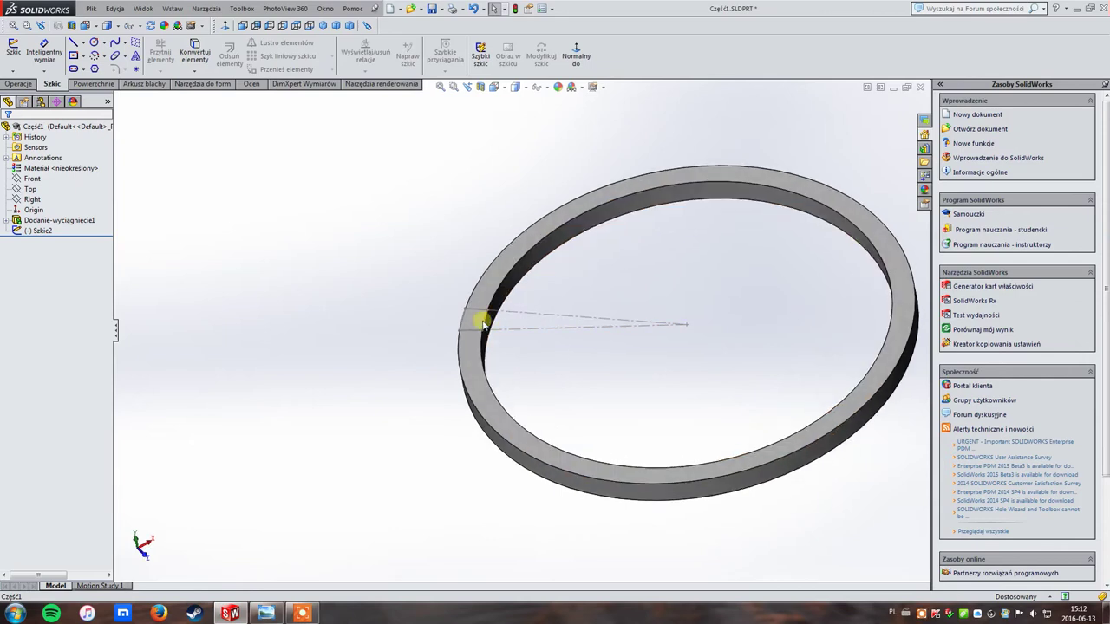
# - Extrude the small section outline into a raised block on the ring
pyautogui.click(19, 83)
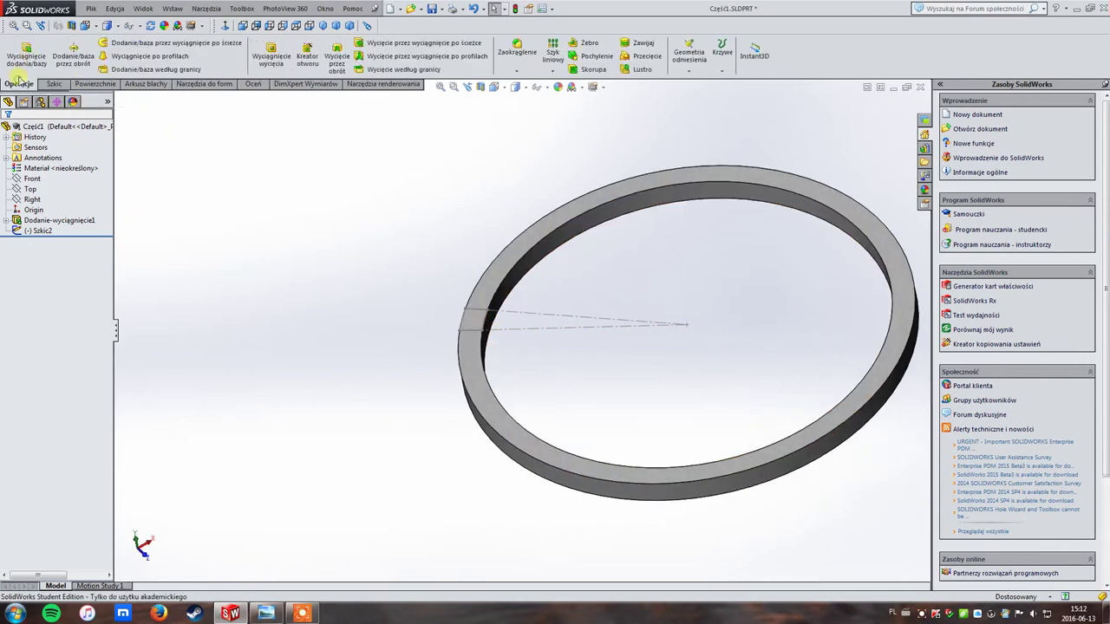
pyautogui.click(26, 54)
pyautogui.click(473, 312)
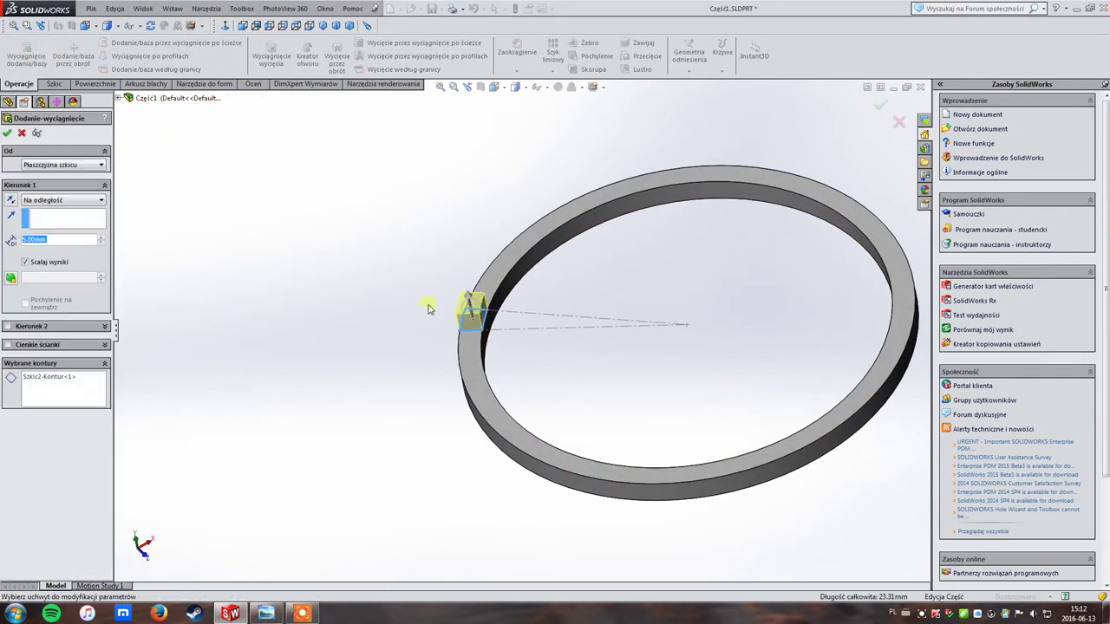
pyautogui.click(8, 134)
pyautogui.moveTo(567, 292)
pyautogui.mouseDown(button='middle')
pyautogui.moveTo(599, 255)
pyautogui.moveTo(579, 238)
pyautogui.mouseUp(button='middle')
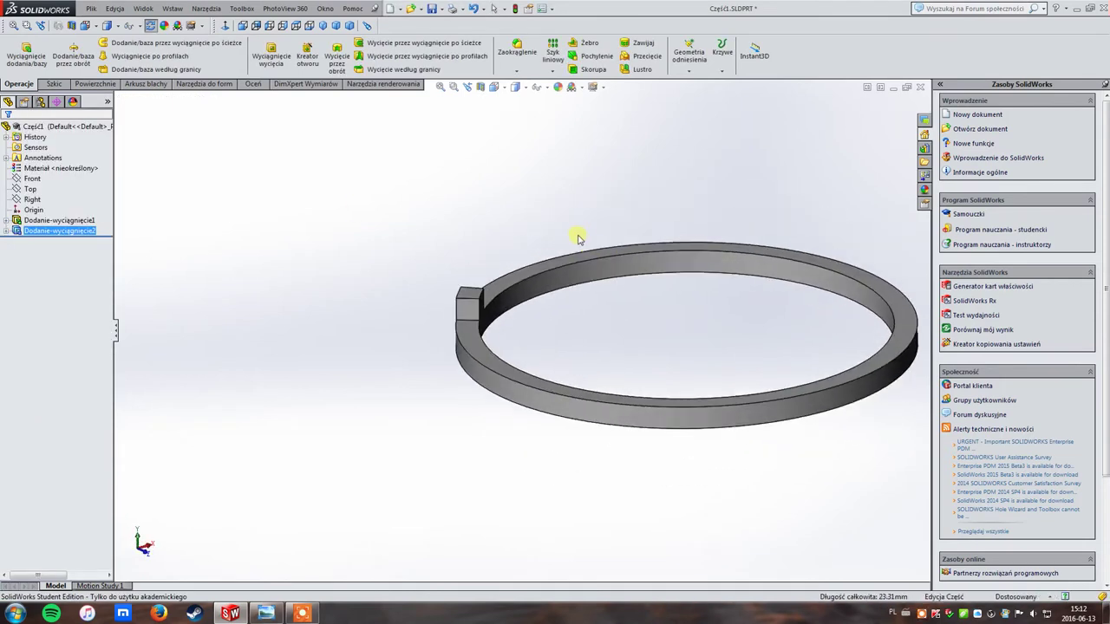
pyautogui.click(548, 87)
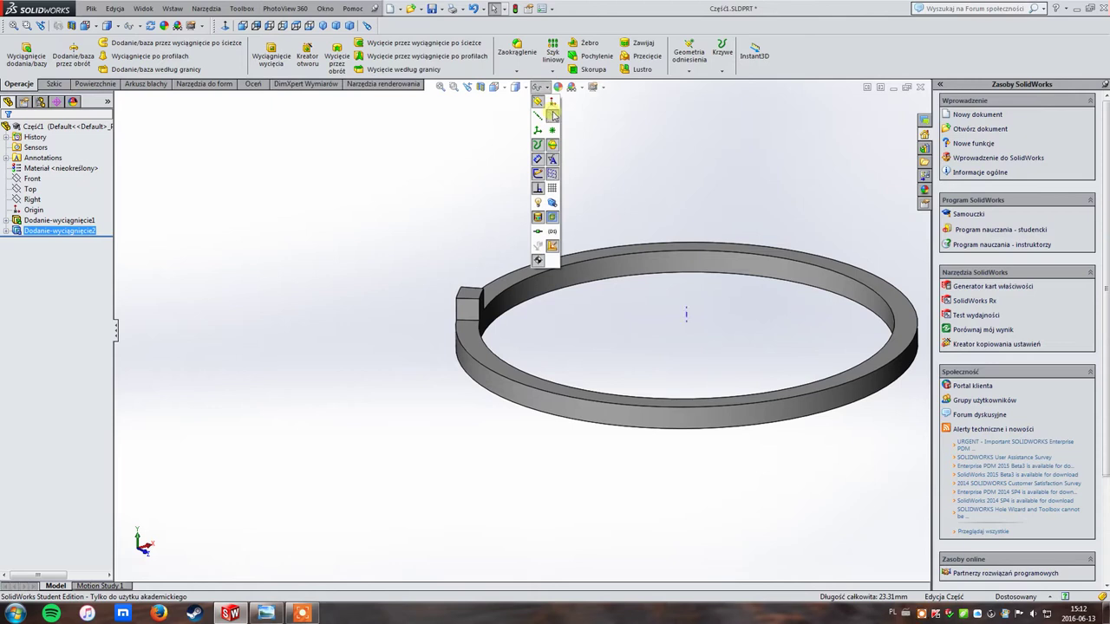
pyautogui.click(739, 191)
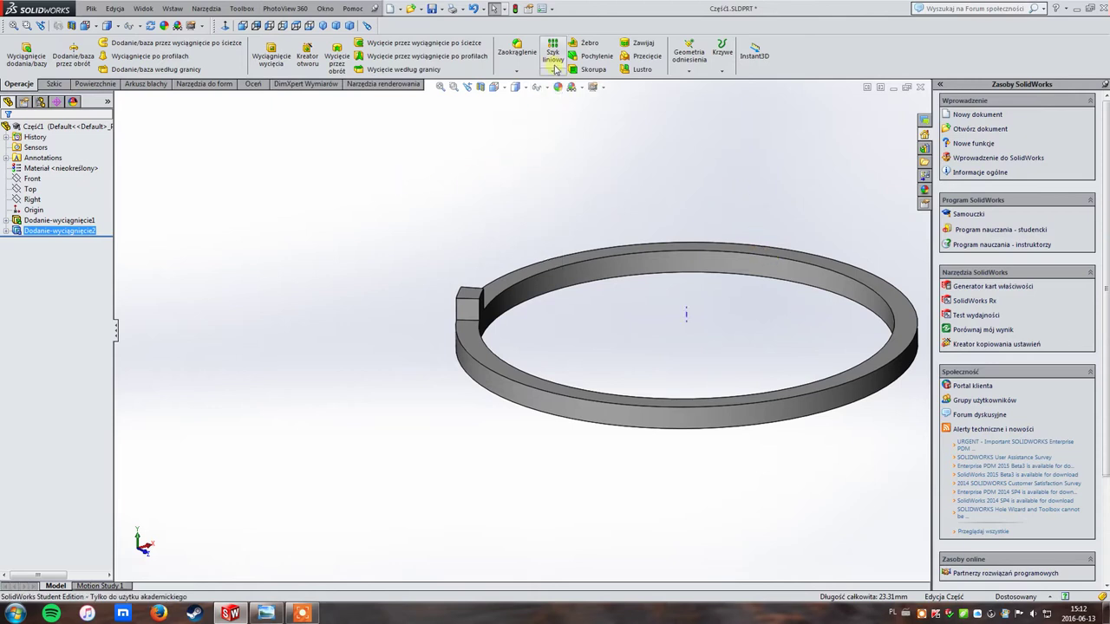
pyautogui.click(543, 87)
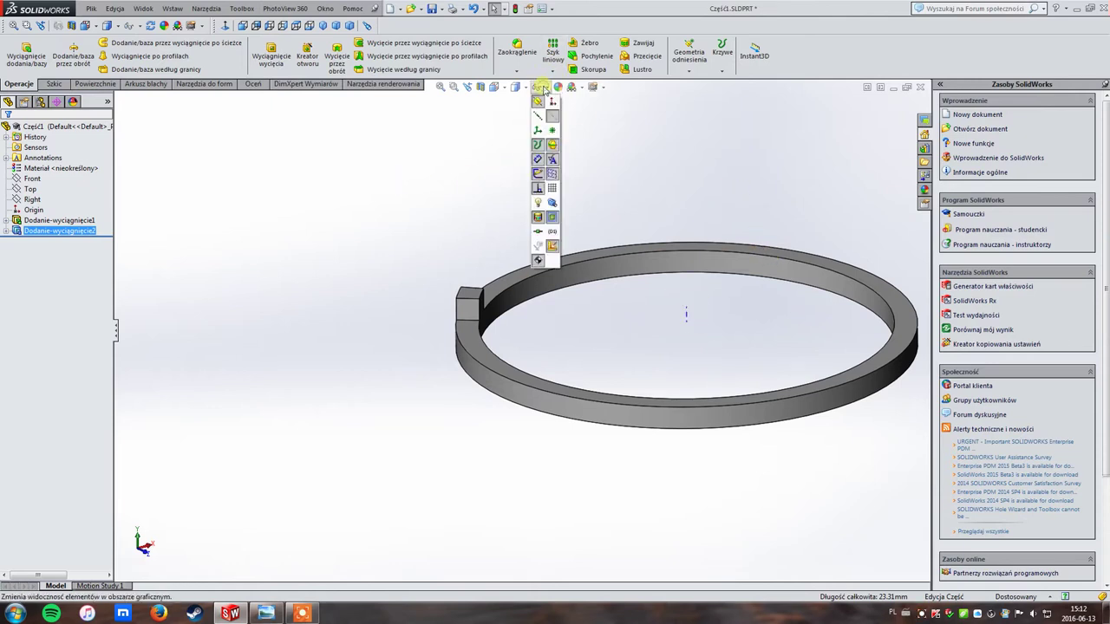
pyautogui.click(620, 118)
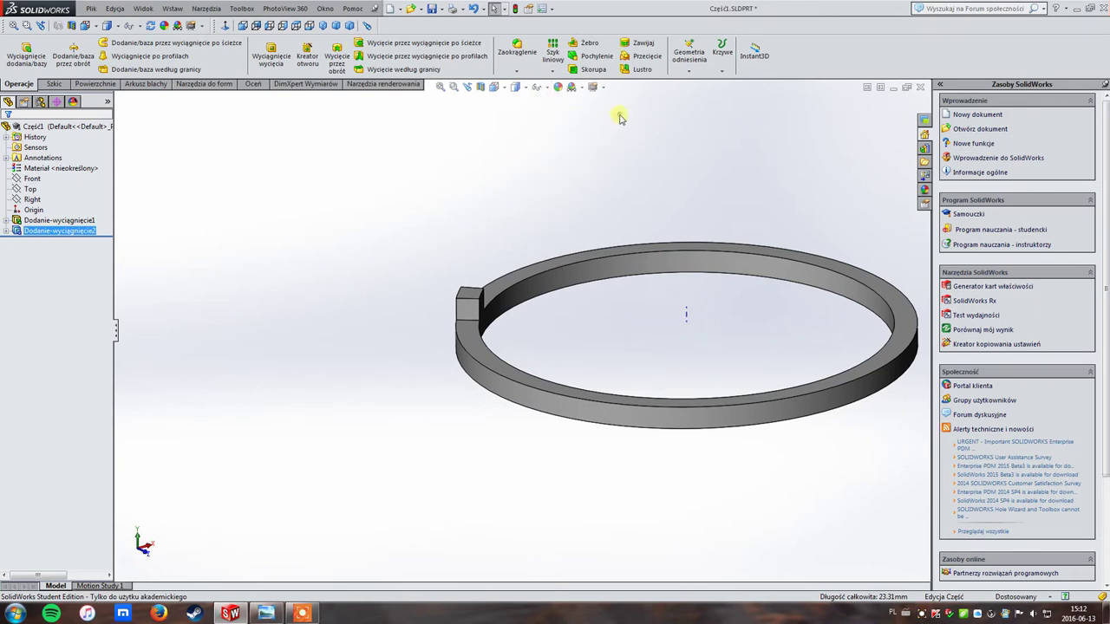
# - Circular-pattern the block around the ring's central axis, four copies over 360°
pyautogui.click(555, 69)
pyautogui.click(574, 94)
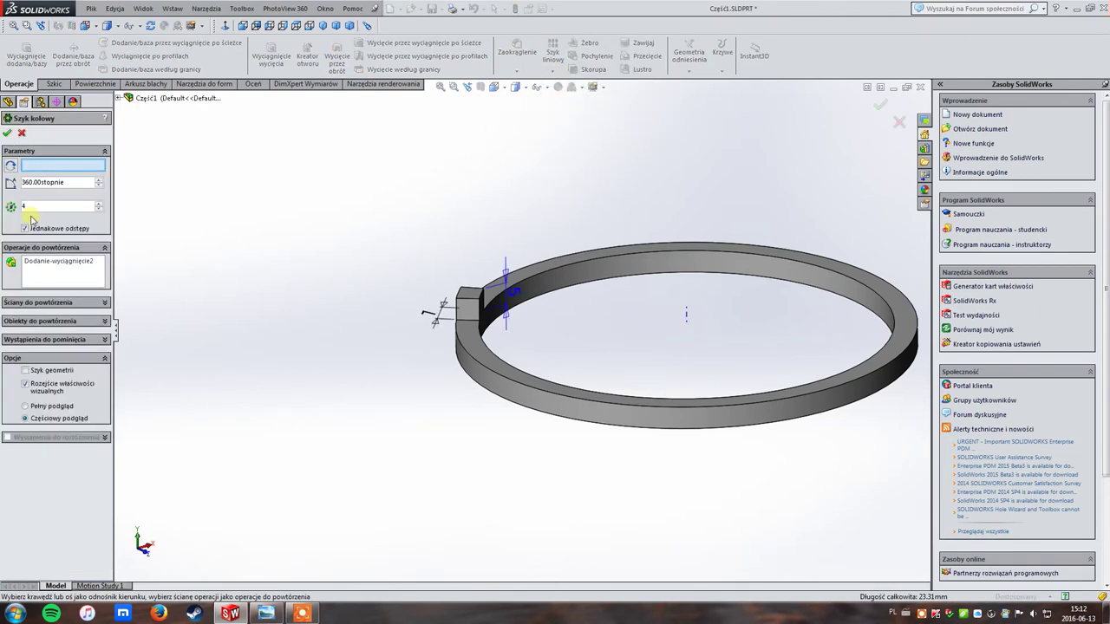
pyautogui.click(43, 264)
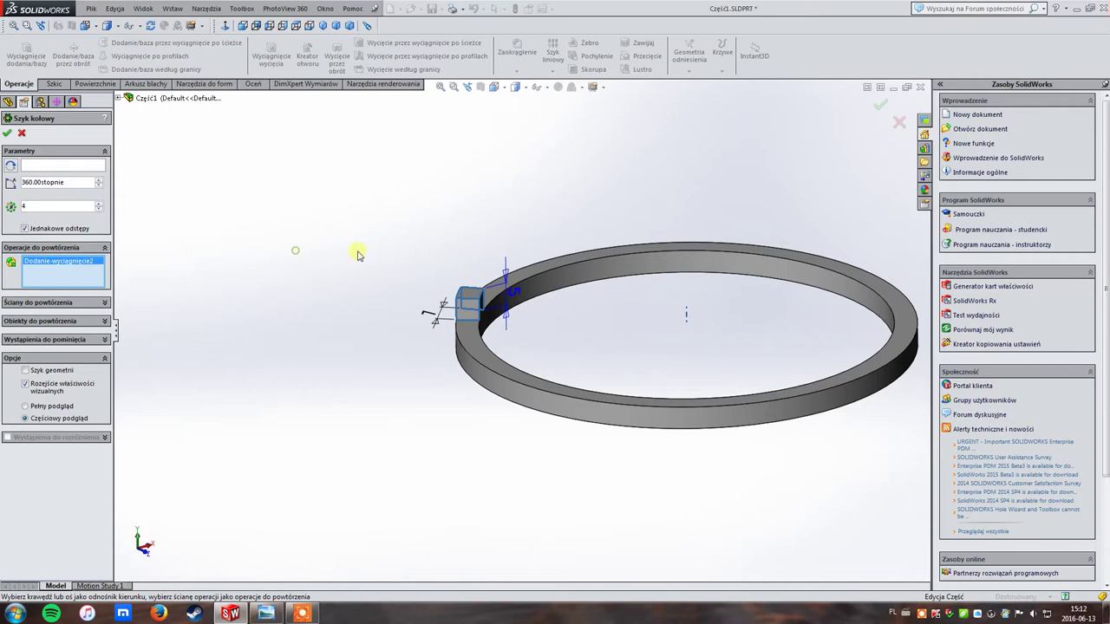
pyautogui.click(57, 165)
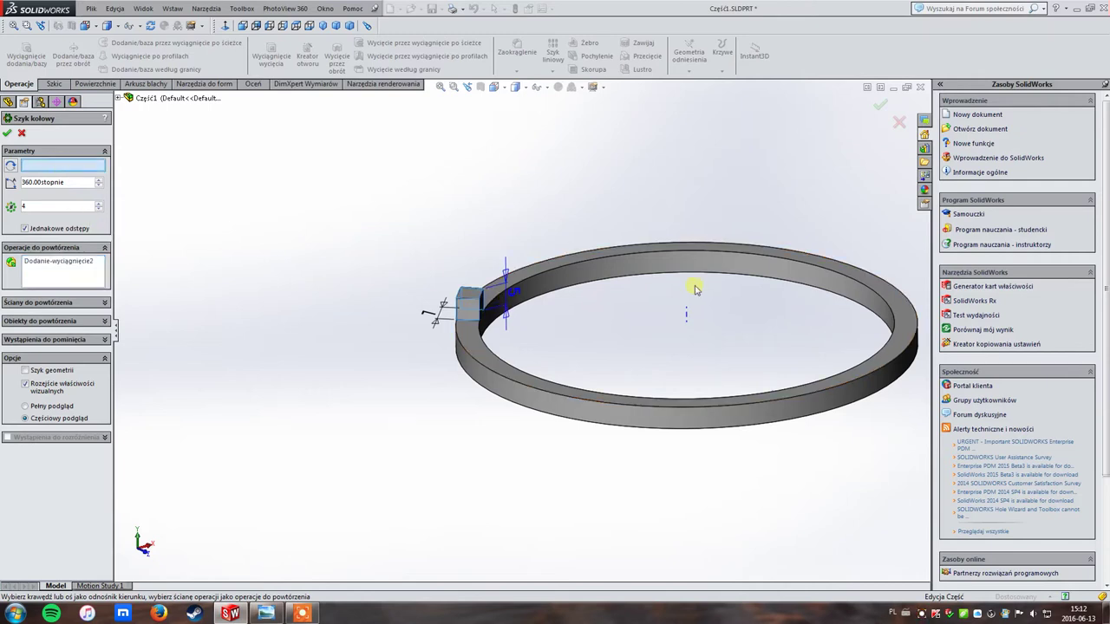
pyautogui.click(690, 312)
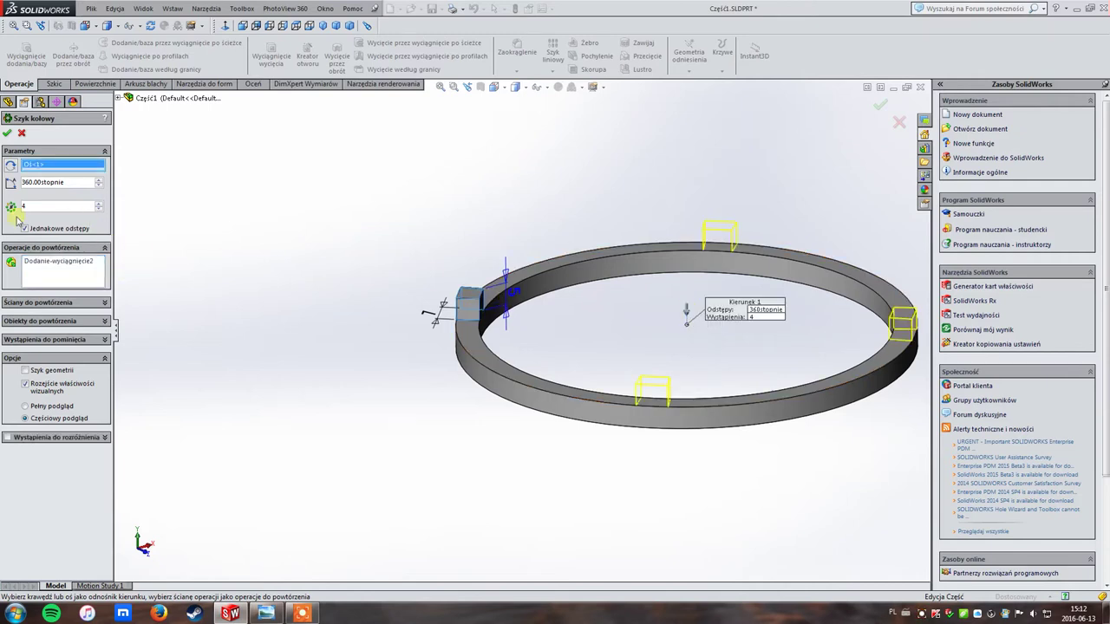
pyautogui.click(7, 133)
pyautogui.moveTo(515, 228)
pyautogui.mouseDown(button='middle')
pyautogui.moveTo(560, 312)
pyautogui.moveTo(657, 286)
pyautogui.moveTo(701, 315)
pyautogui.mouseUp(button='middle')
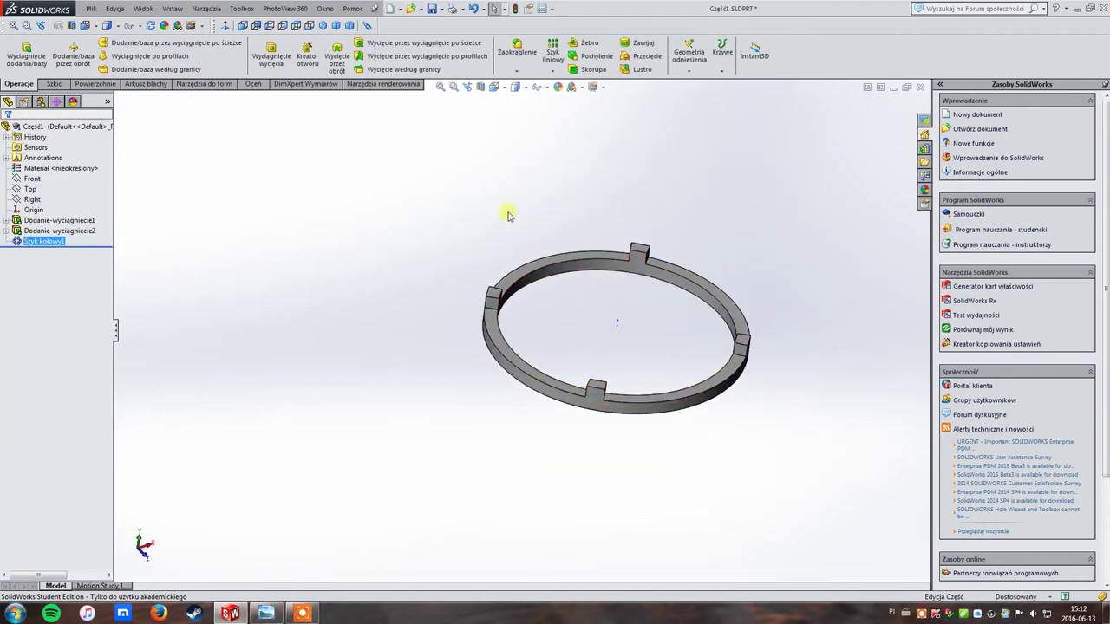
# - Save the ring part over the existing Część1.SLDPRT file
pyautogui.click(91, 8)
pyautogui.click(121, 107)
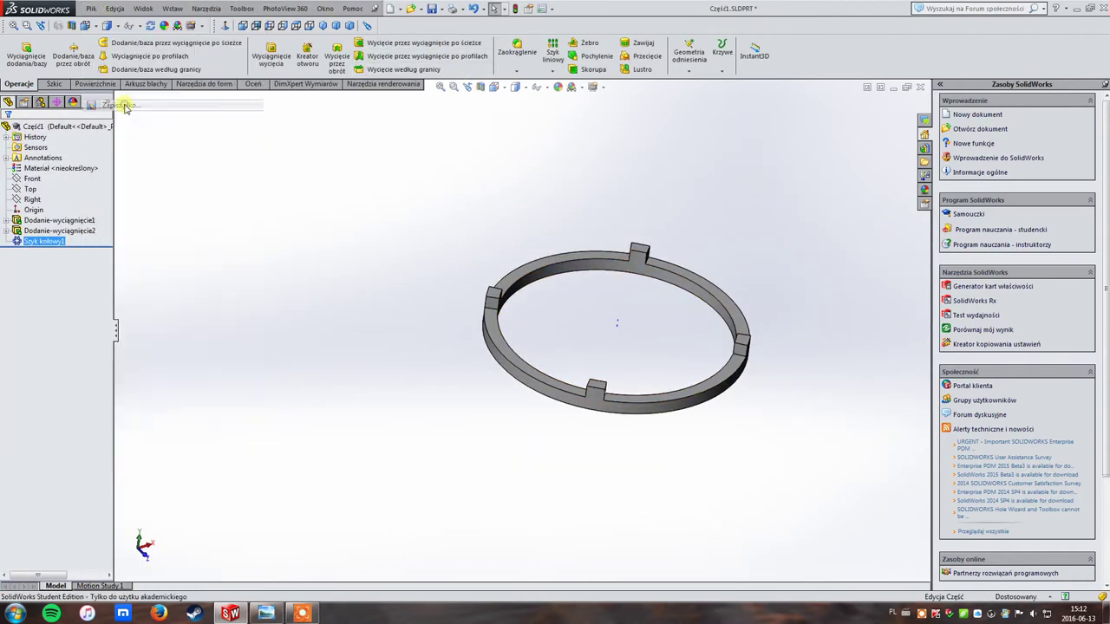
pyautogui.click(282, 217)
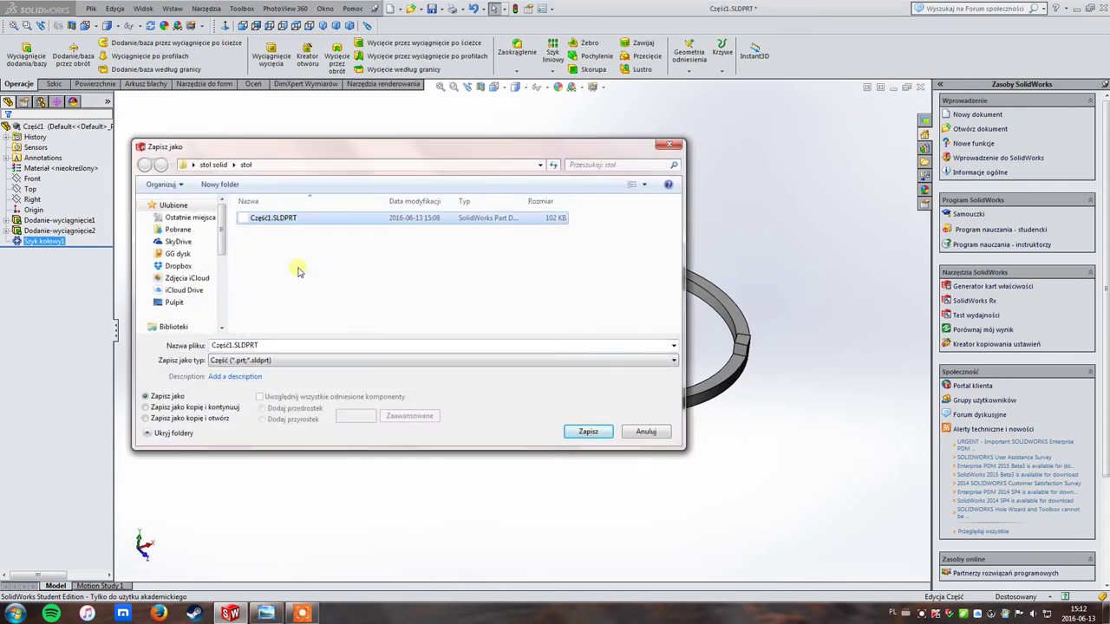
pyautogui.click(572, 436)
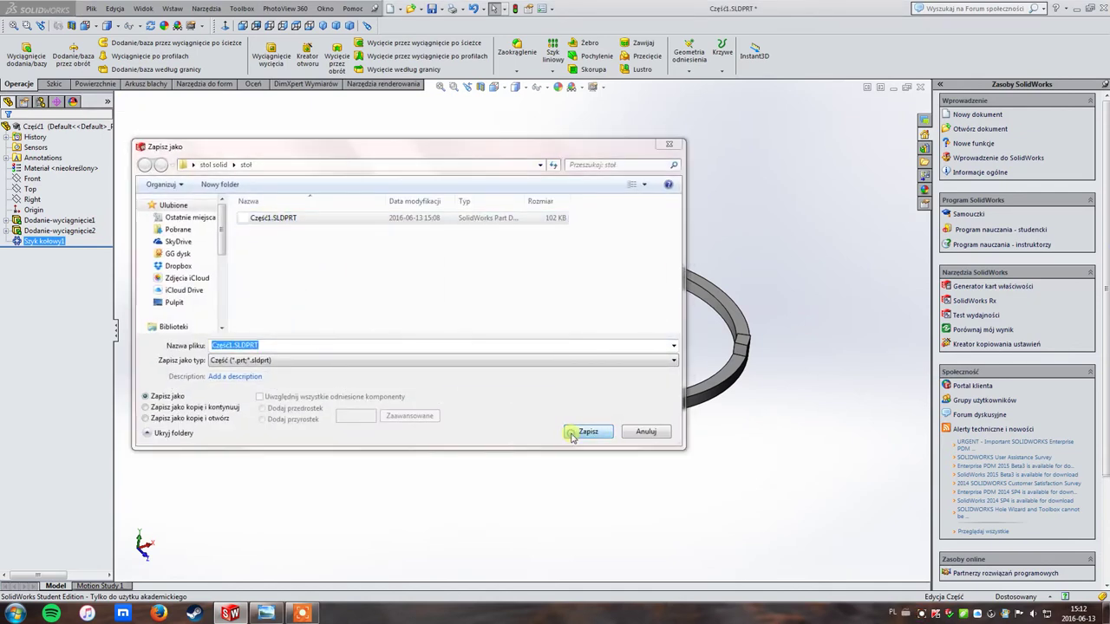
# - Save the part again under the new name 2
pyautogui.click(91, 9)
pyautogui.click(127, 107)
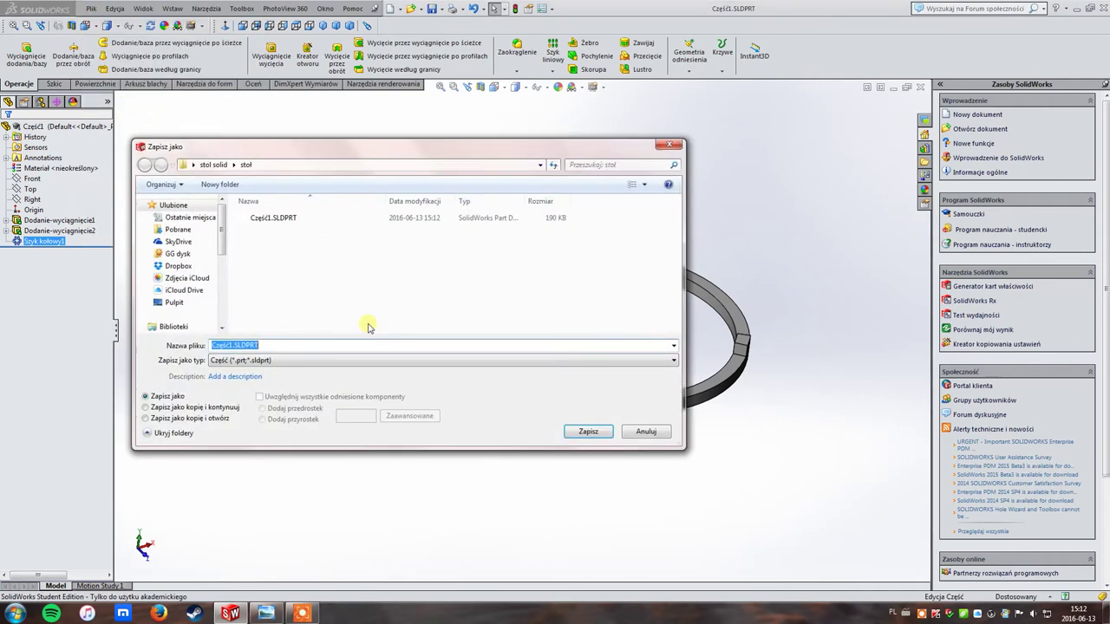
pyautogui.write('2')
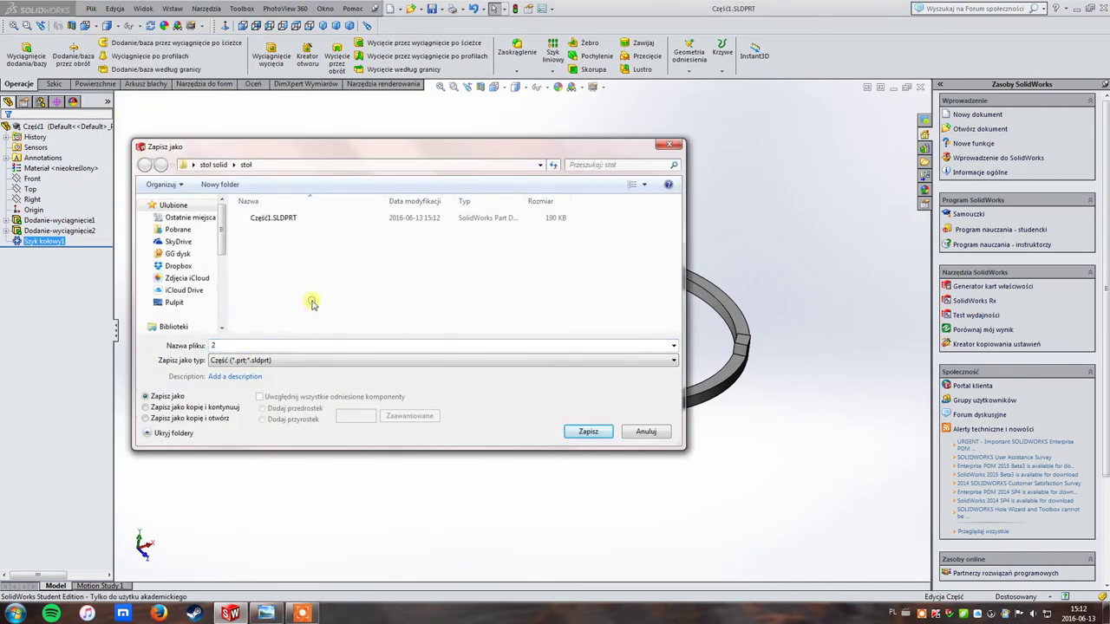
pyautogui.click(581, 432)
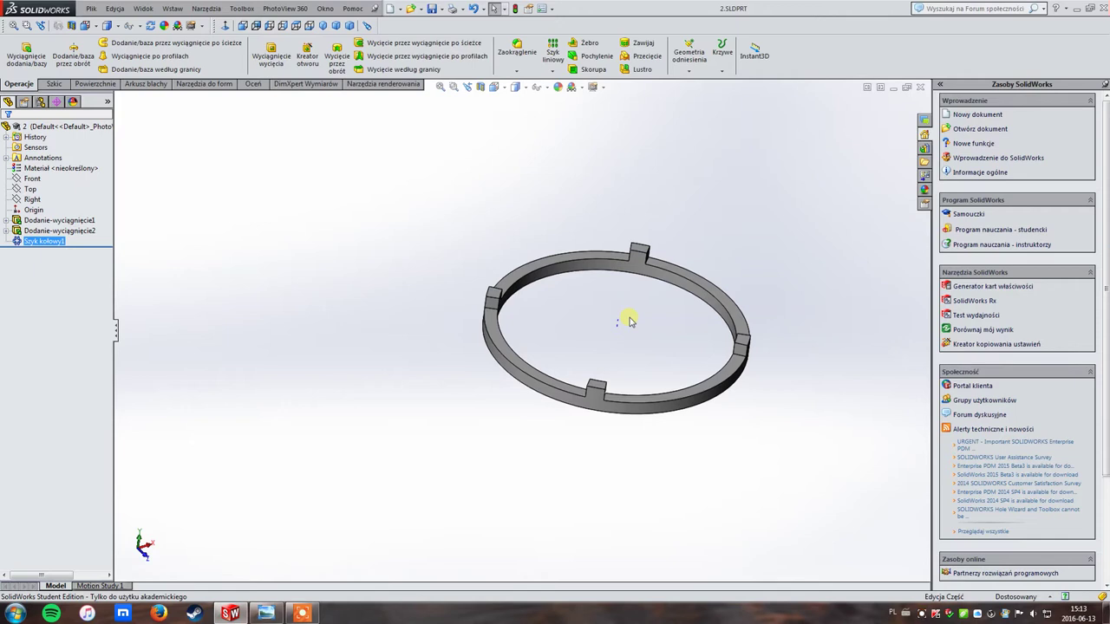
pyautogui.moveTo(624, 300)
pyautogui.keyDown('ctrl'); pyautogui.mouseDown(button='middle')
pyautogui.moveTo(525, 324)
pyautogui.moveTo(532, 318)
pyautogui.mouseUp(button='middle'); pyautogui.keyUp('ctrl')
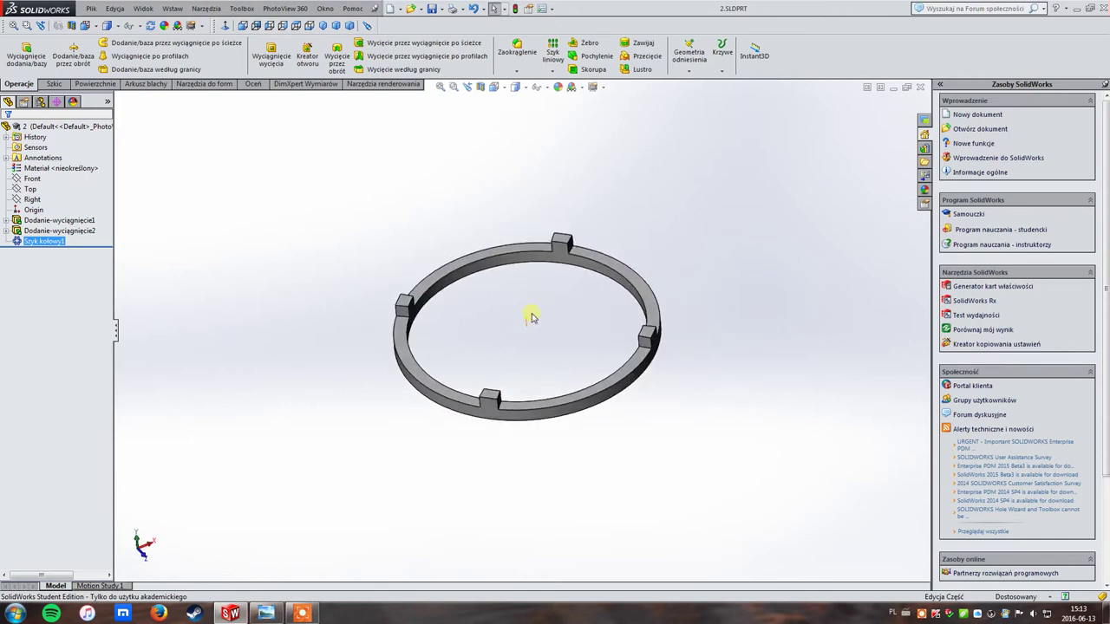
# - Insert Część1.SLDPRT as a part, browsing to Pulpit > stol solid > stoł
pyautogui.click(173, 9)
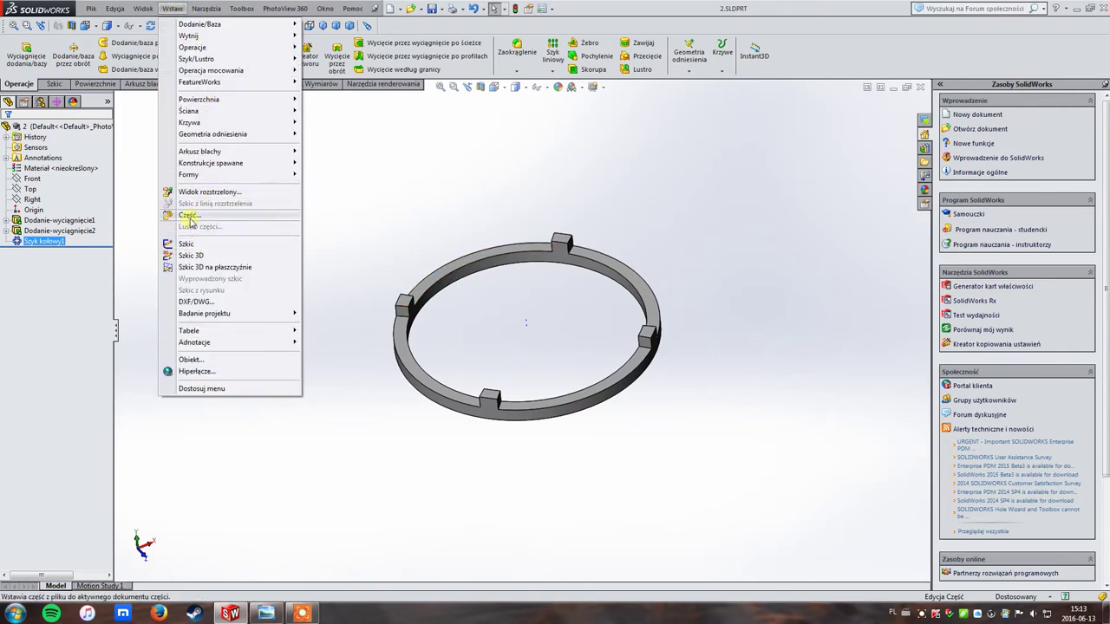
pyautogui.click(188, 215)
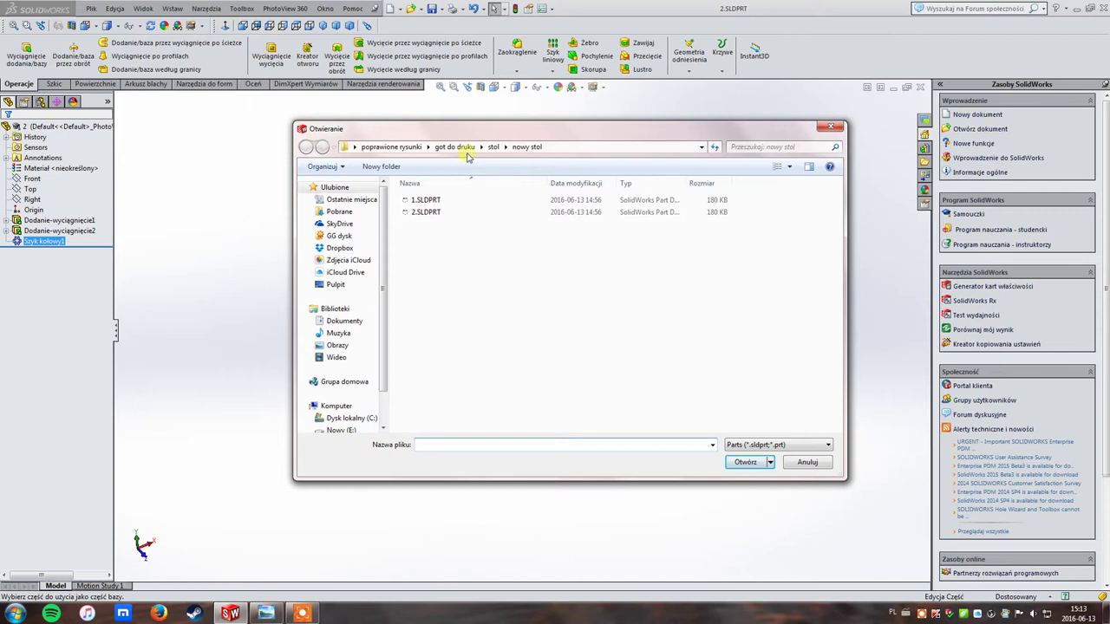
pyautogui.moveTo(347, 286)
pyautogui.click(335, 286)
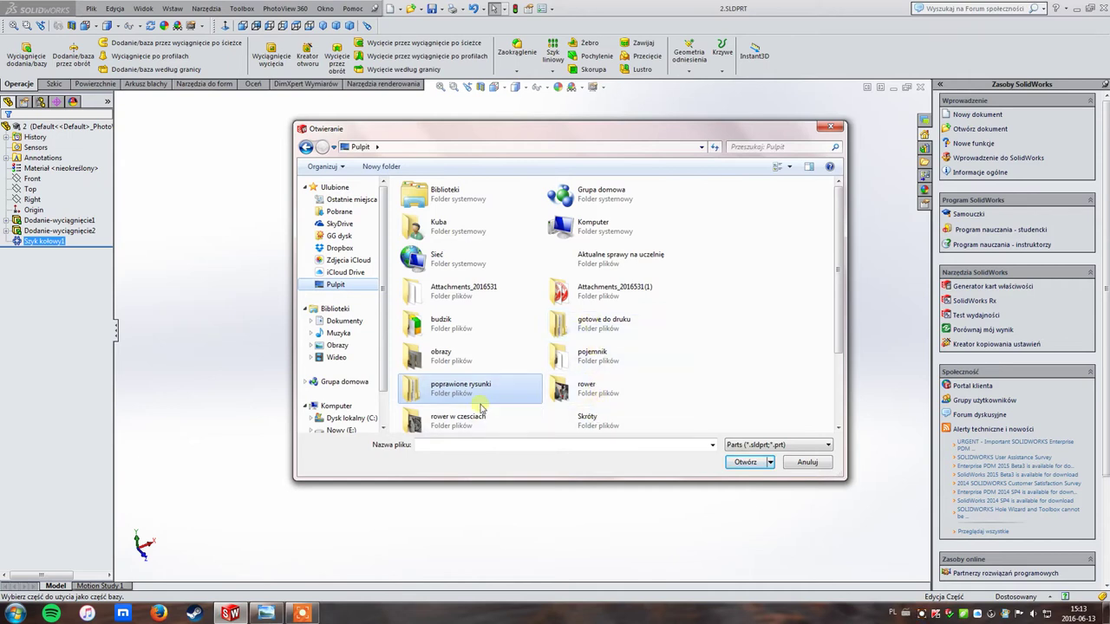
pyautogui.scroll(-2, 804, 296)
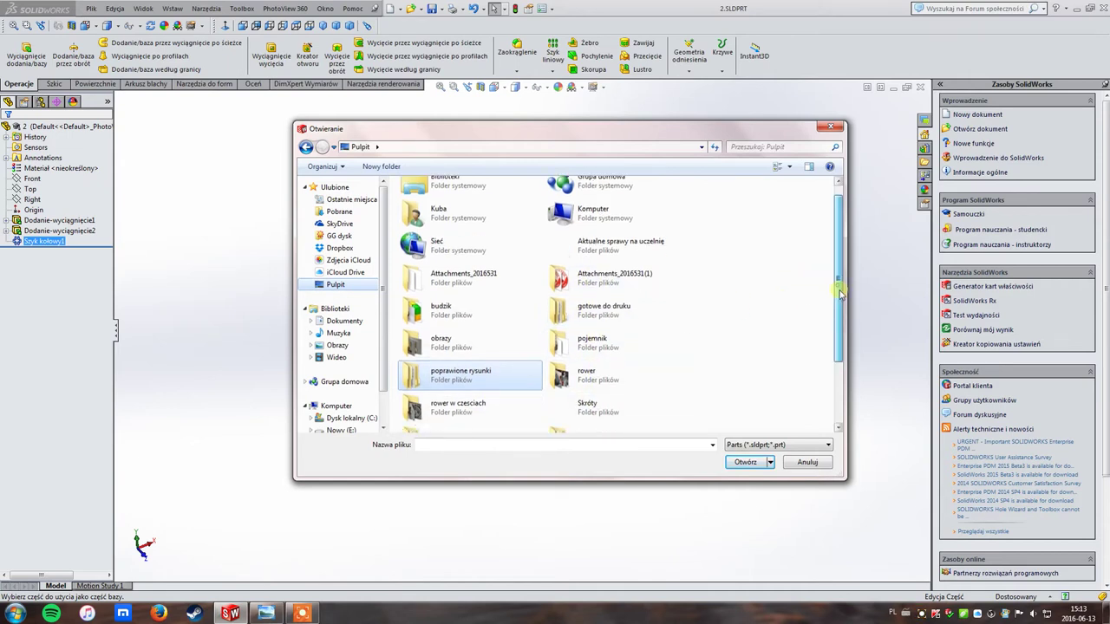
pyautogui.doubleClick(573, 381)
pyautogui.doubleClick(409, 201)
pyautogui.click(432, 214)
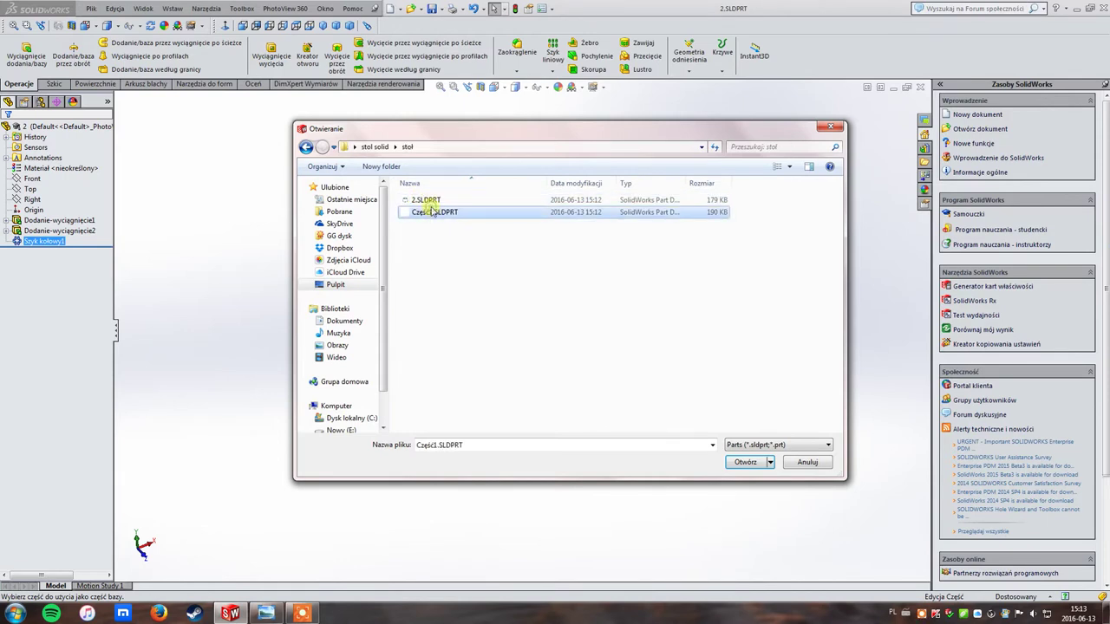
pyautogui.press('Up')
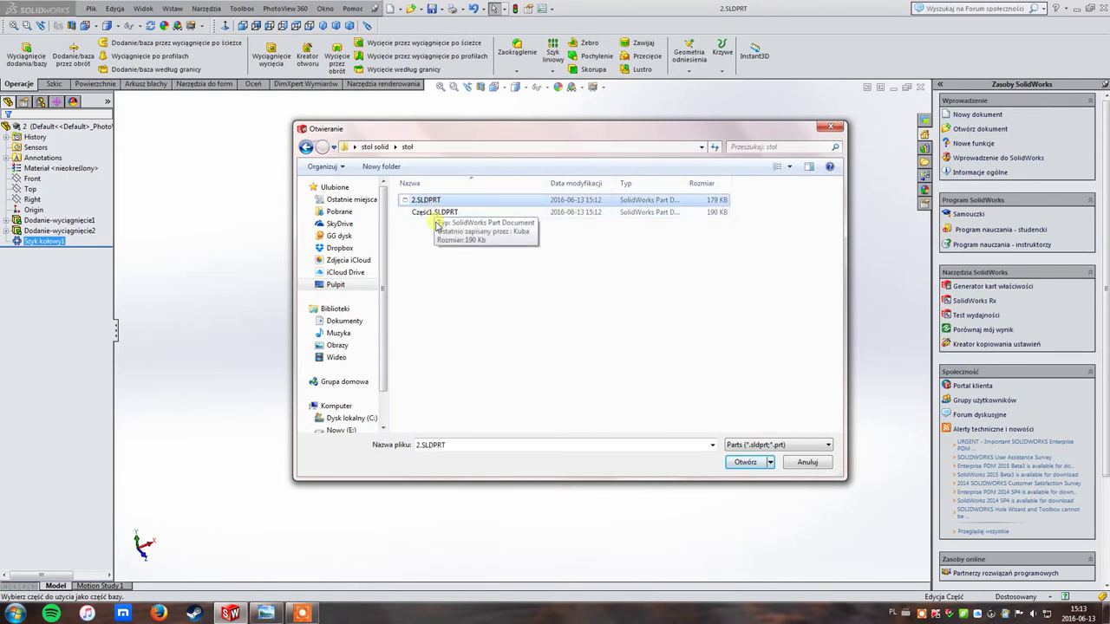
pyautogui.click(427, 212)
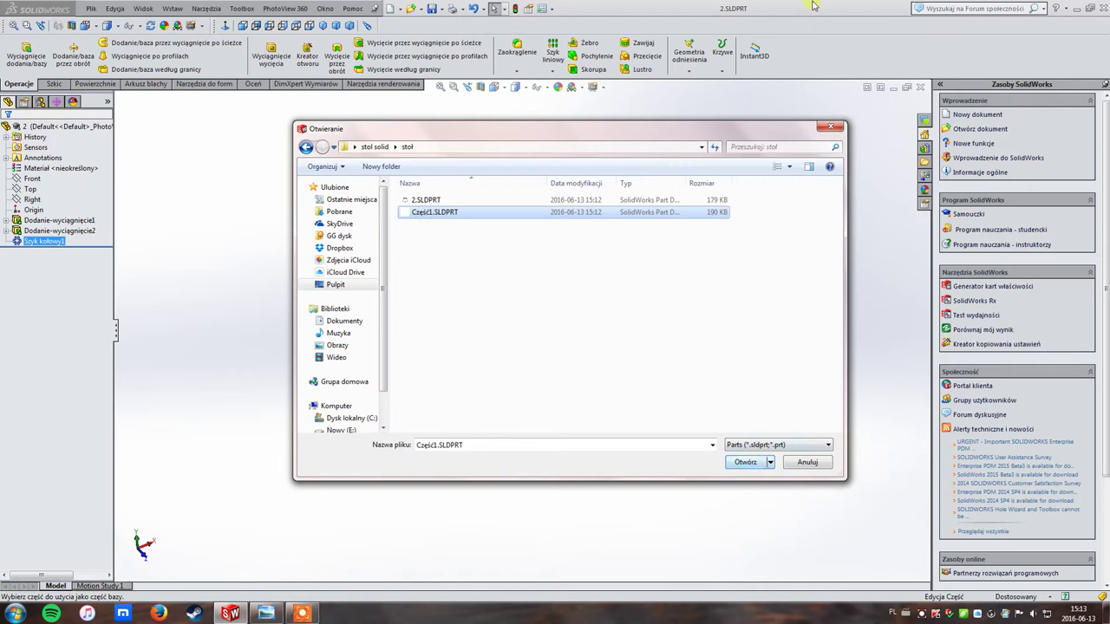
pyautogui.click(744, 461)
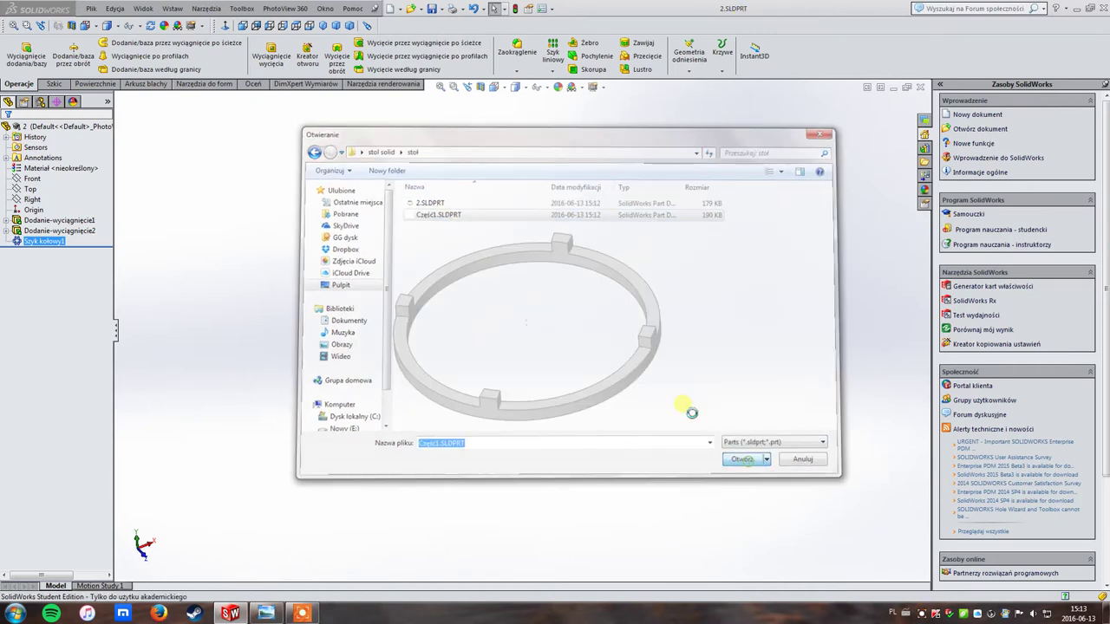
# - Place the inserted Część1 ring above the original ring
pyautogui.click(523, 291)
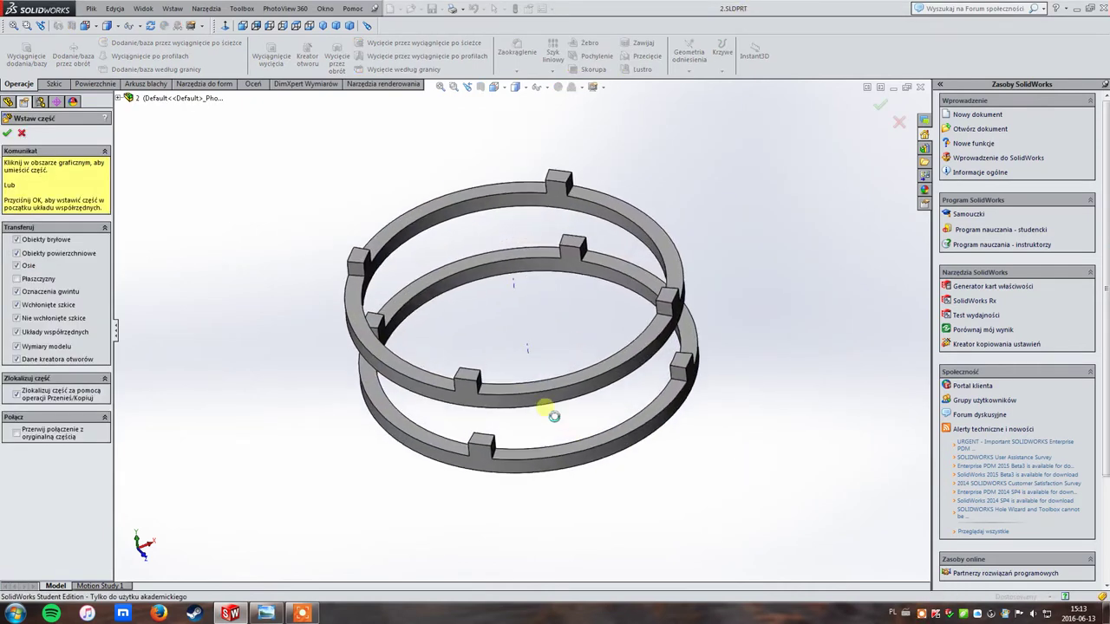
pyautogui.moveTo(554, 417); pyautogui.dragTo(536, 260, button='middle')
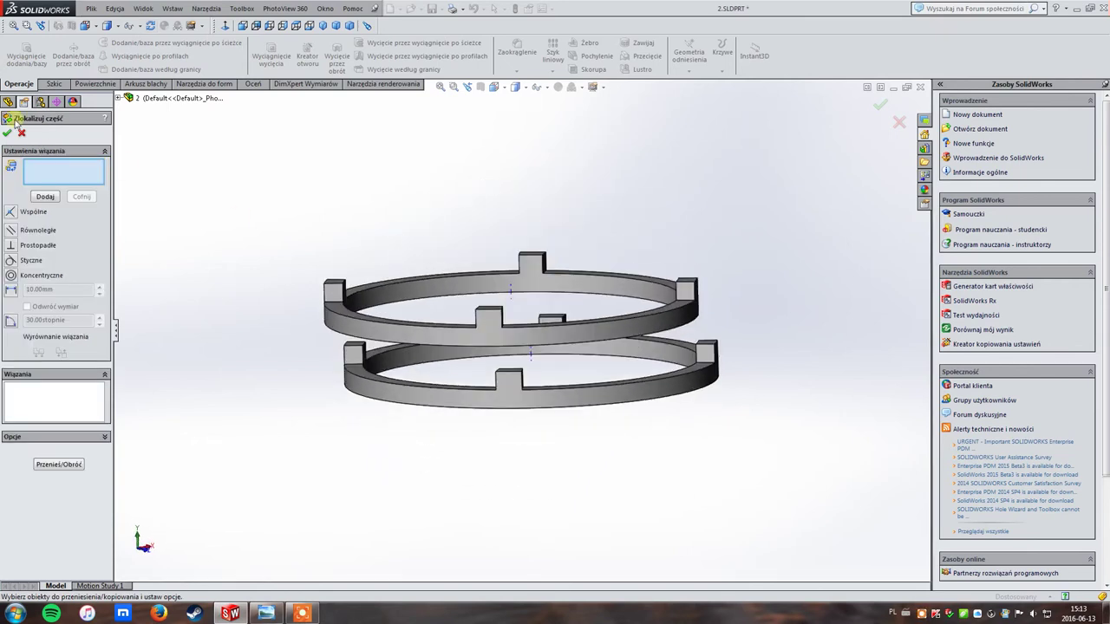
pyautogui.click(7, 131)
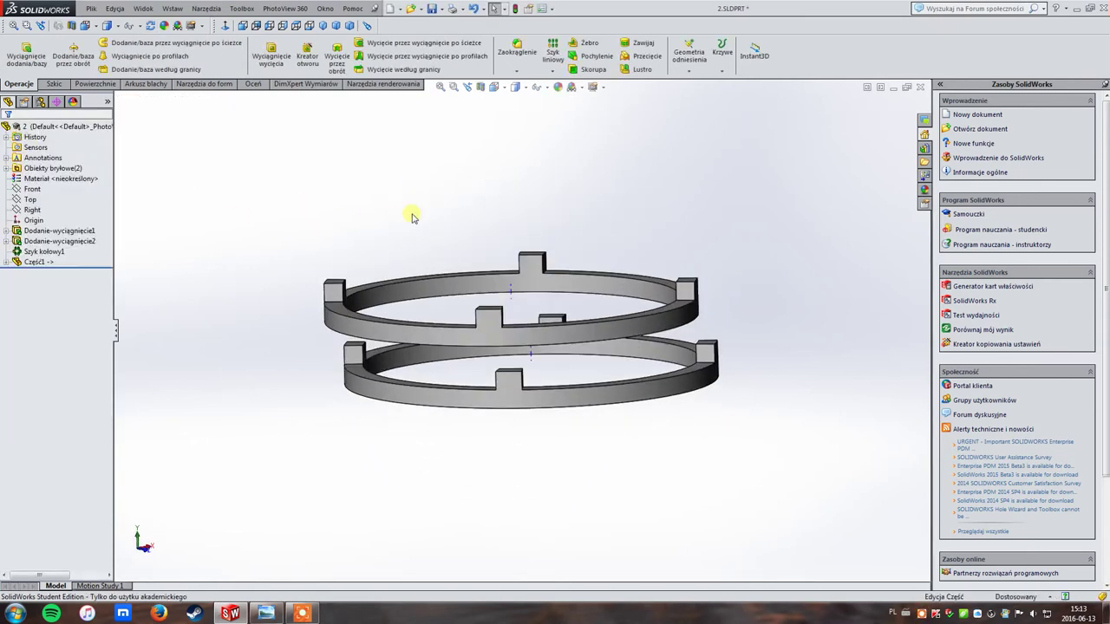
# - Edit the Część1 insert feature, accept it, and skip locating it with mates
pyautogui.click(50, 267)
pyautogui.rightClick(31, 264)
pyautogui.click(41, 232)
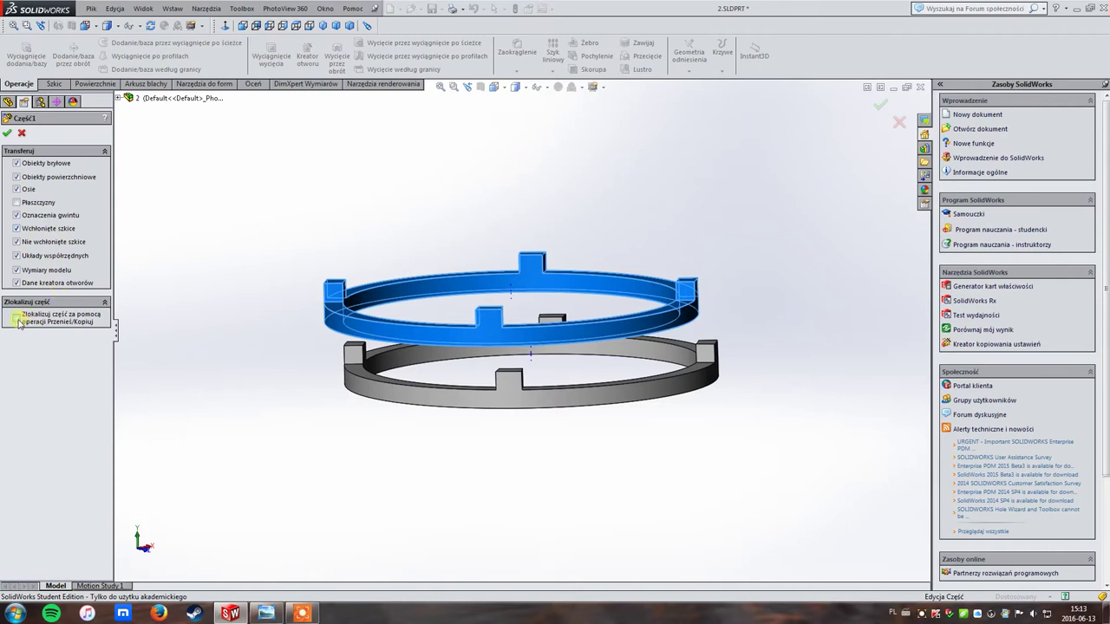
pyautogui.click(7, 134)
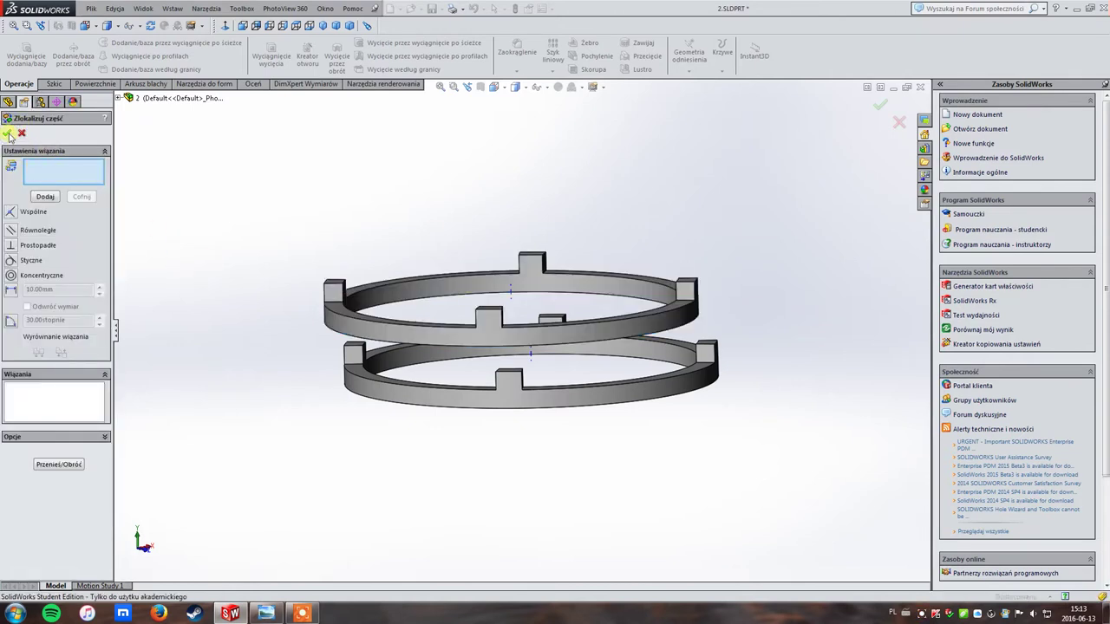
pyautogui.click(8, 133)
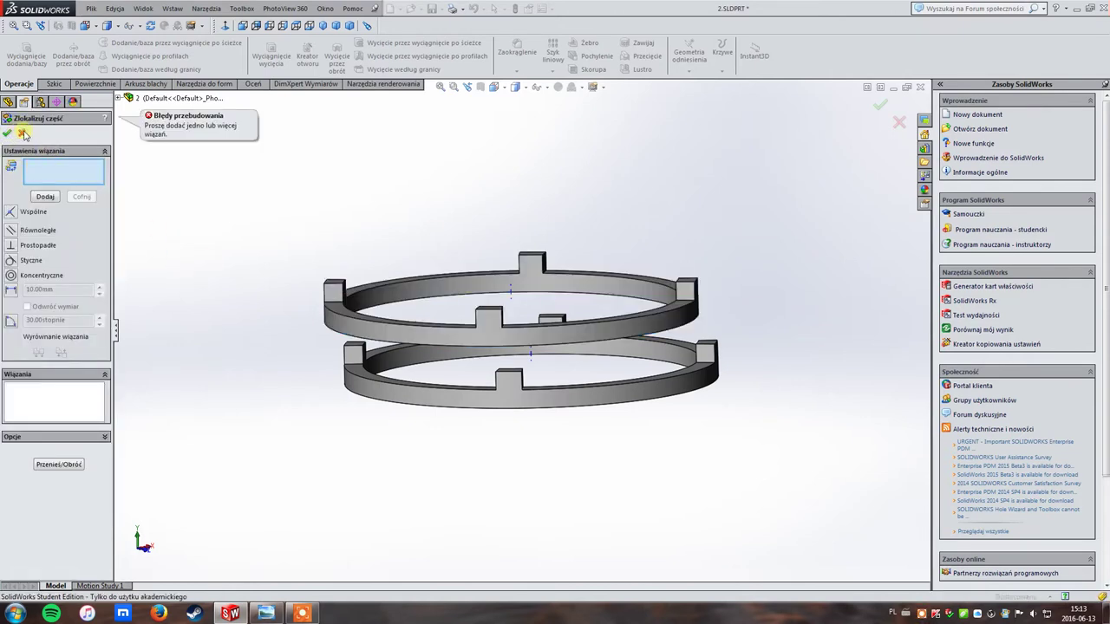
pyautogui.click(22, 132)
pyautogui.moveTo(431, 223)
pyautogui.mouseDown(button='middle')
pyautogui.moveTo(428, 272)
pyautogui.moveTo(435, 220)
pyautogui.mouseUp(button='middle')
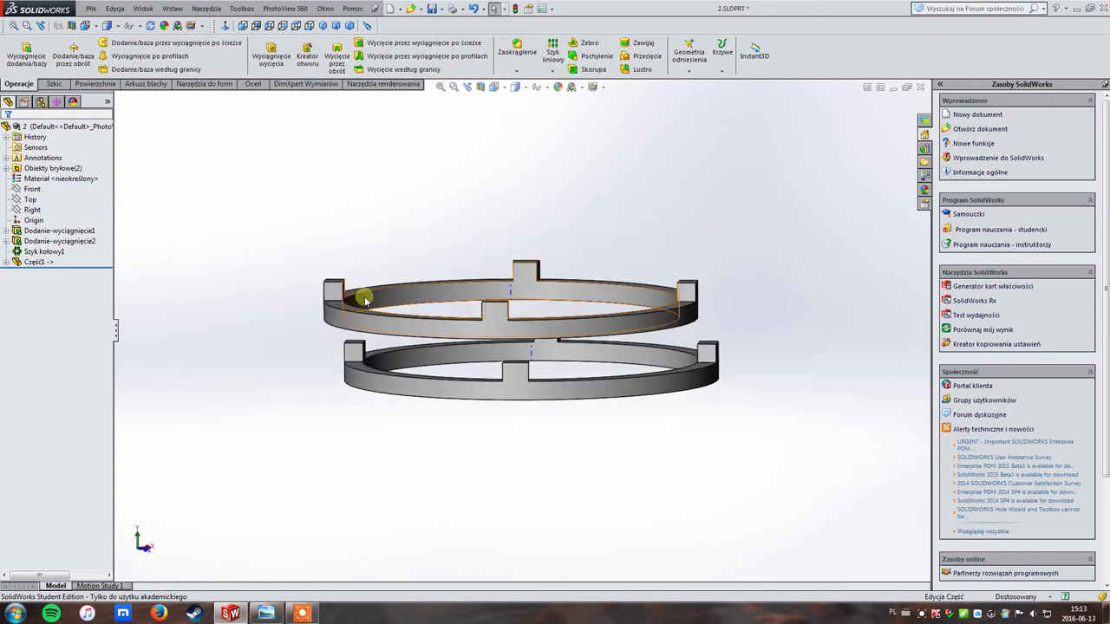
# - Reopen the Część1 insert feature and return to positioning the ring with mates
pyautogui.click(30, 263)
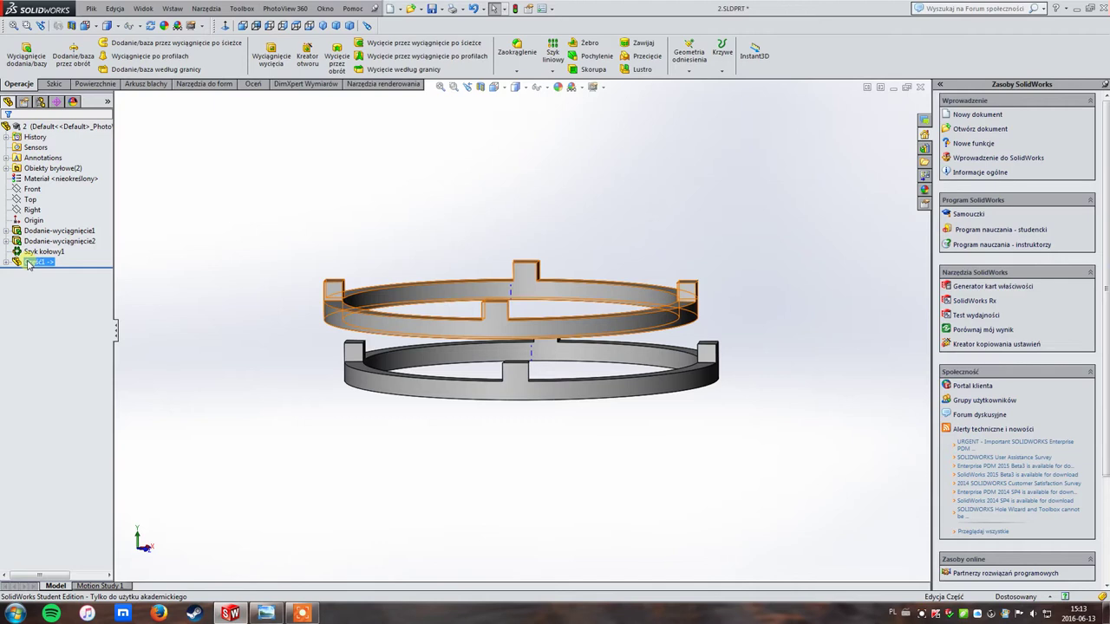
pyautogui.rightClick(28, 263)
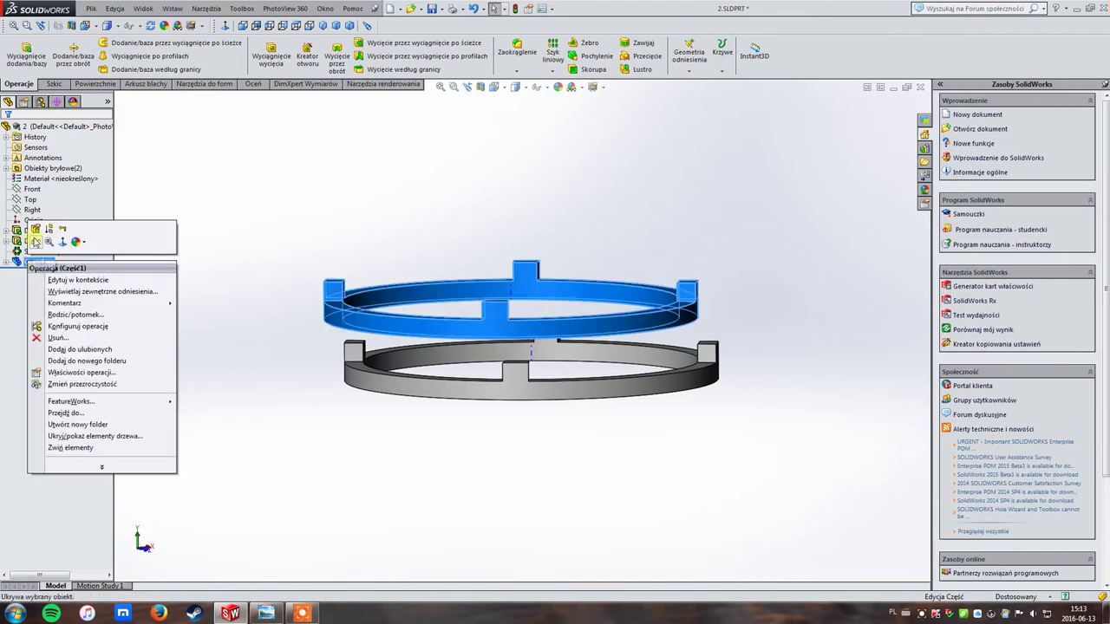
pyautogui.click(36, 229)
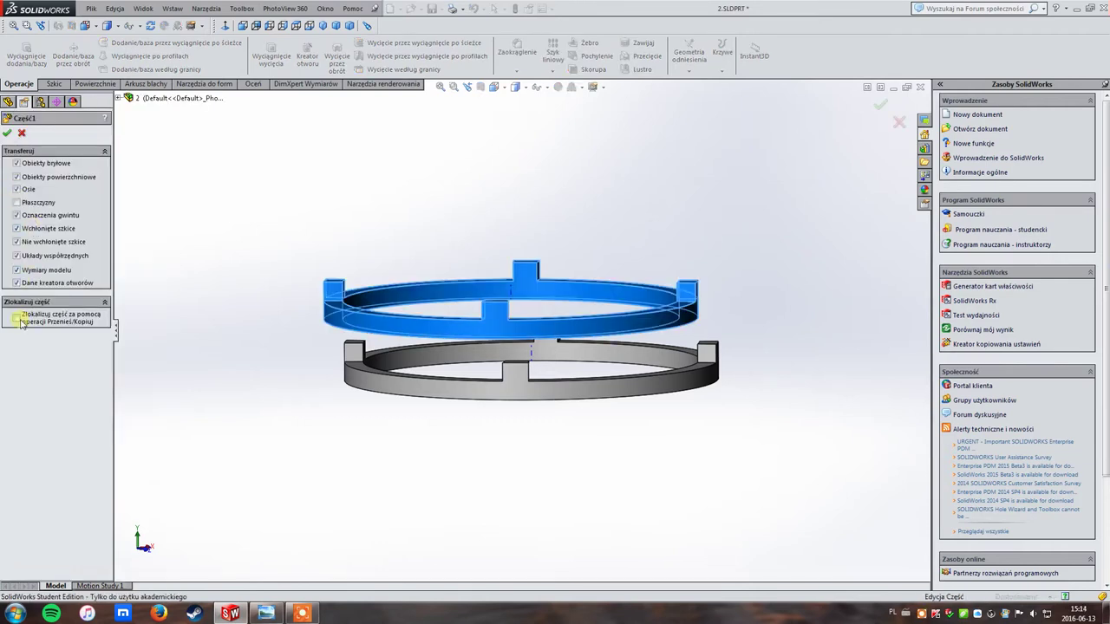
pyautogui.click(7, 133)
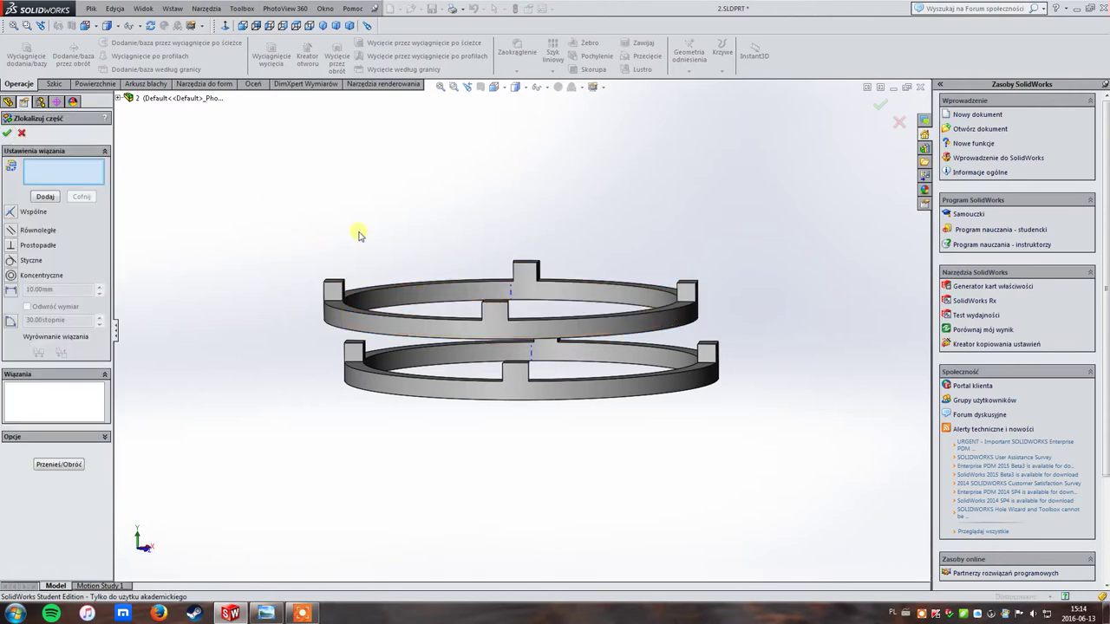
pyautogui.moveTo(304, 193); pyautogui.dragTo(292, 241, button='middle')
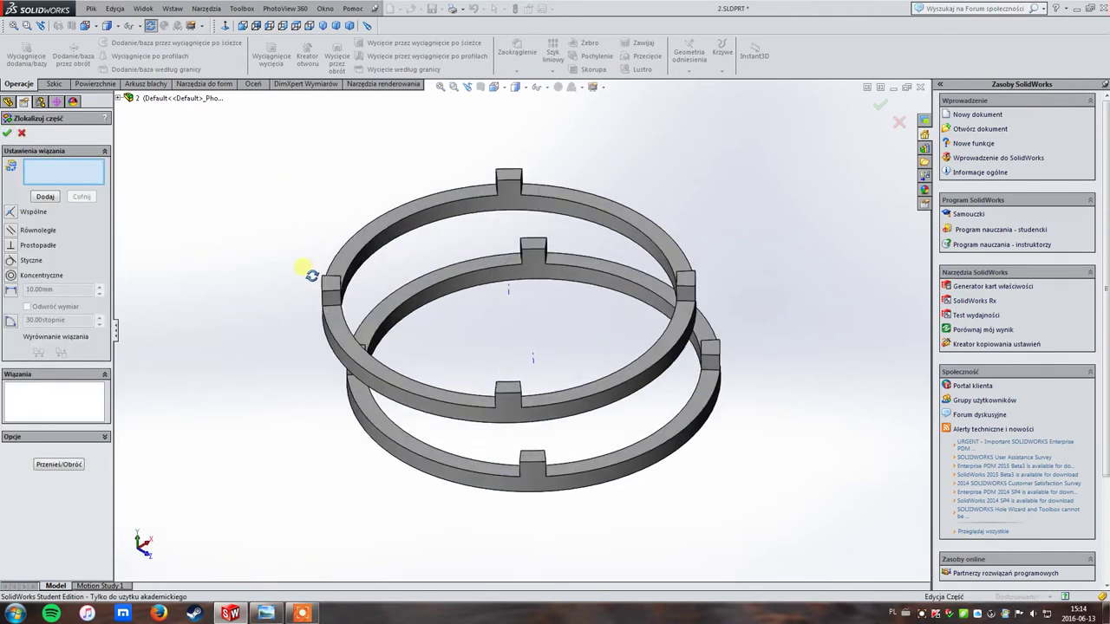
pyautogui.click(64, 464)
pyautogui.click(50, 234)
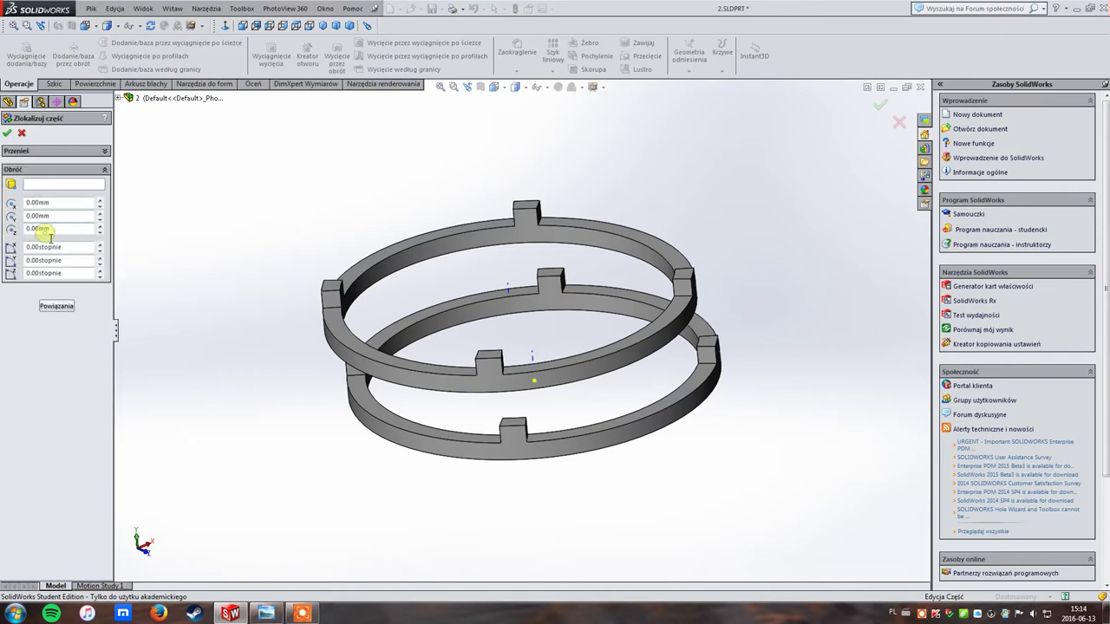
pyautogui.click(49, 150)
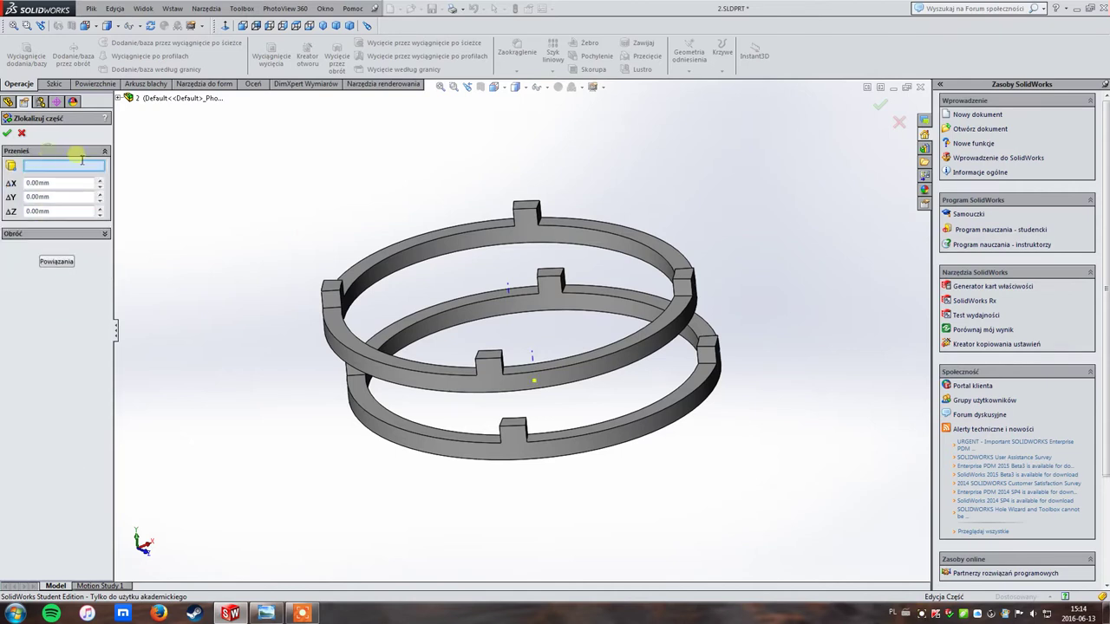
pyautogui.click(57, 261)
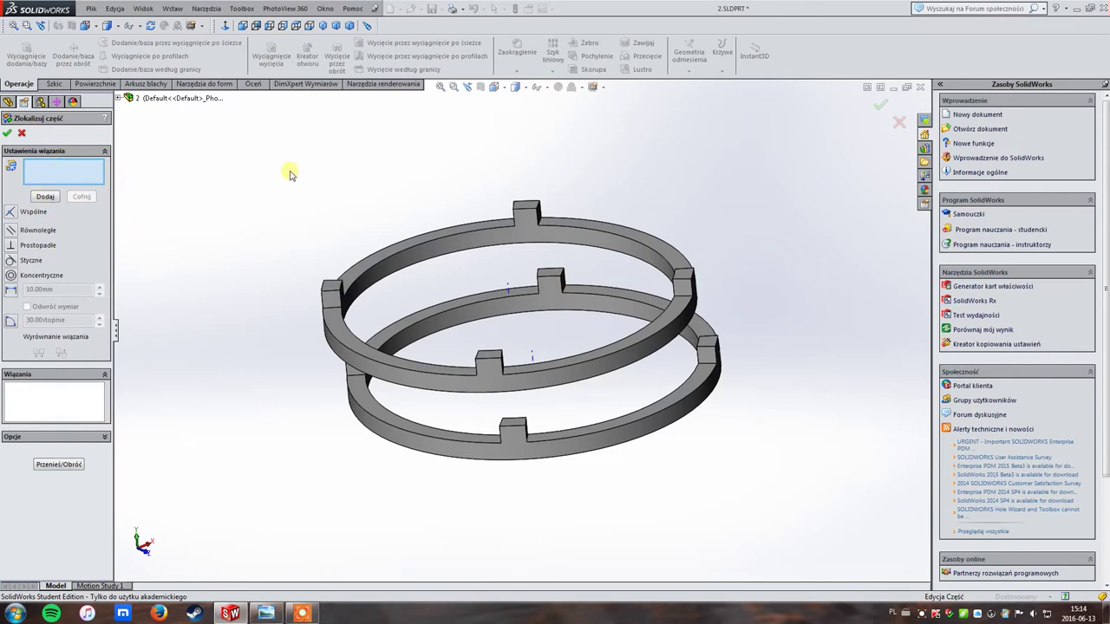
# - Mate the upper ring to the lower ring with concentric and coincident mates
pyautogui.click(487, 230)
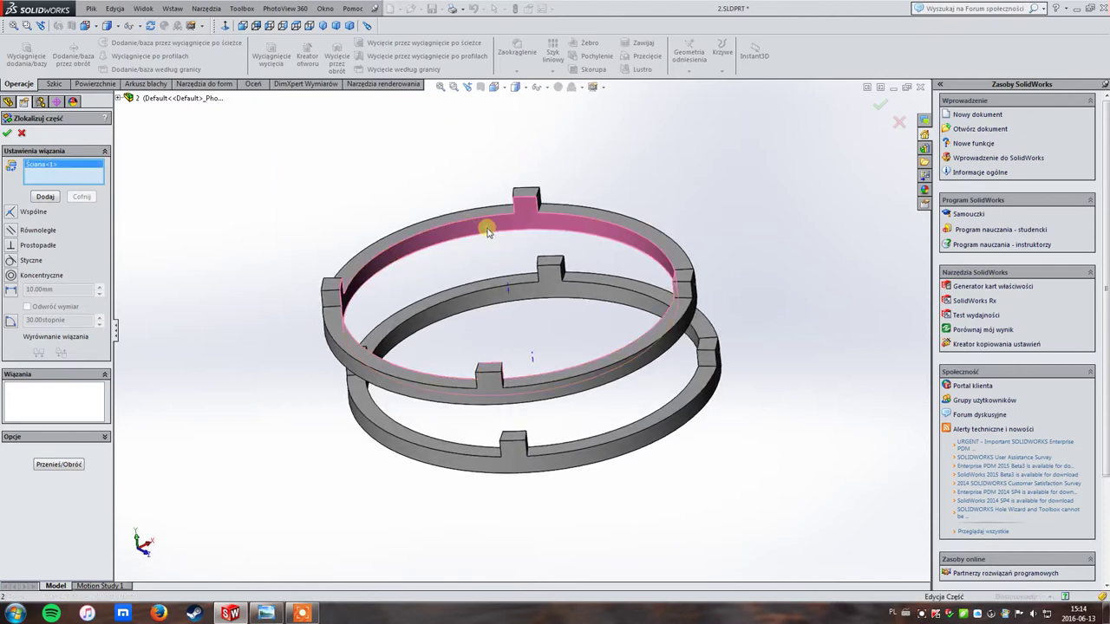
pyautogui.click(577, 293)
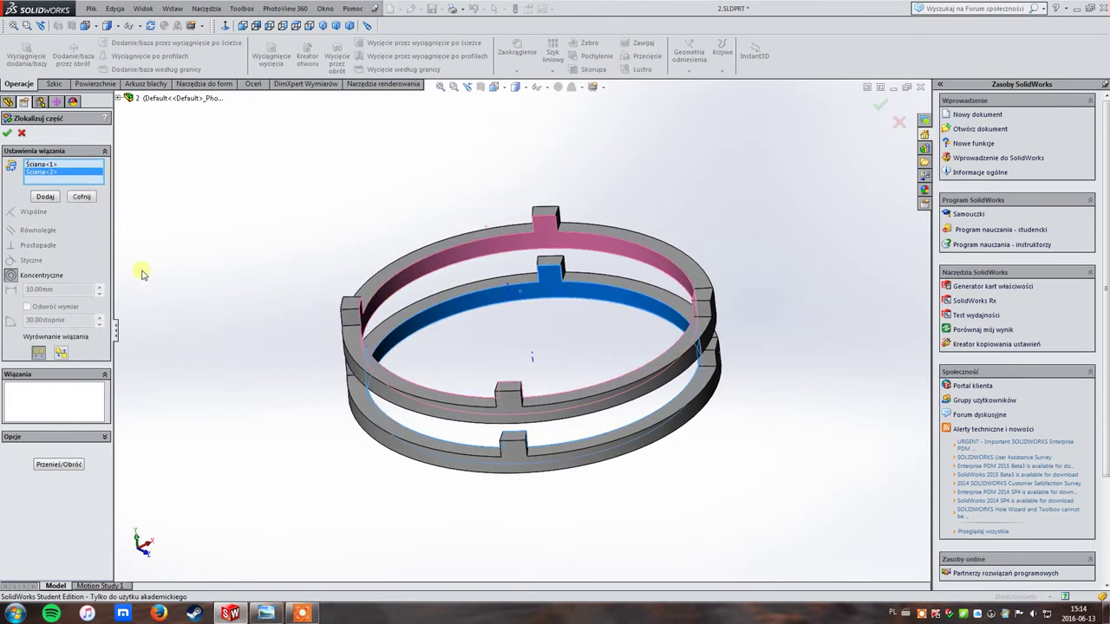
pyautogui.click(41, 200)
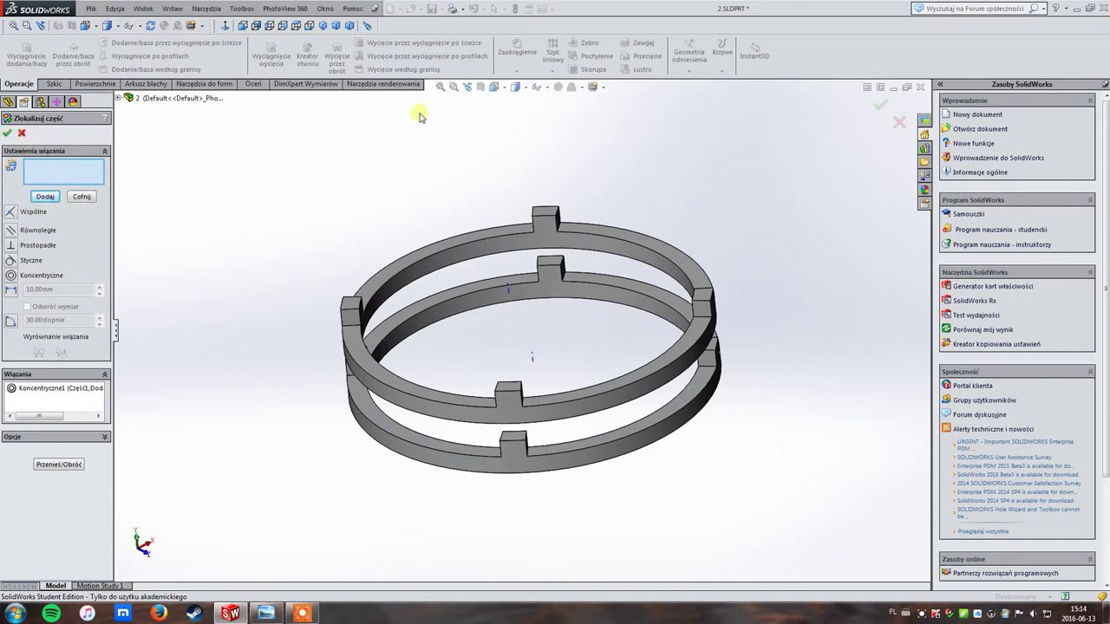
pyautogui.moveTo(403, 236)
pyautogui.mouseDown(button='middle')
pyautogui.moveTo(405, 171)
pyautogui.moveTo(374, 151)
pyautogui.mouseUp(button='middle')
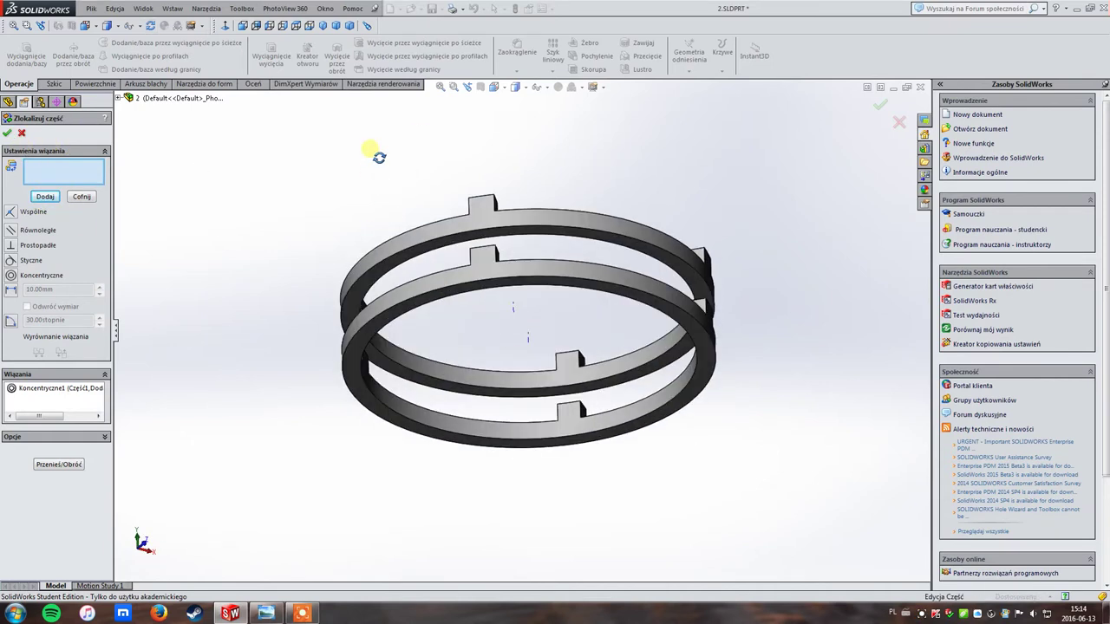
pyautogui.click(363, 295)
pyautogui.moveTo(363, 295)
pyautogui.mouseDown(button='middle')
pyautogui.moveTo(337, 315)
pyautogui.moveTo(347, 347)
pyautogui.mouseUp(button='middle')
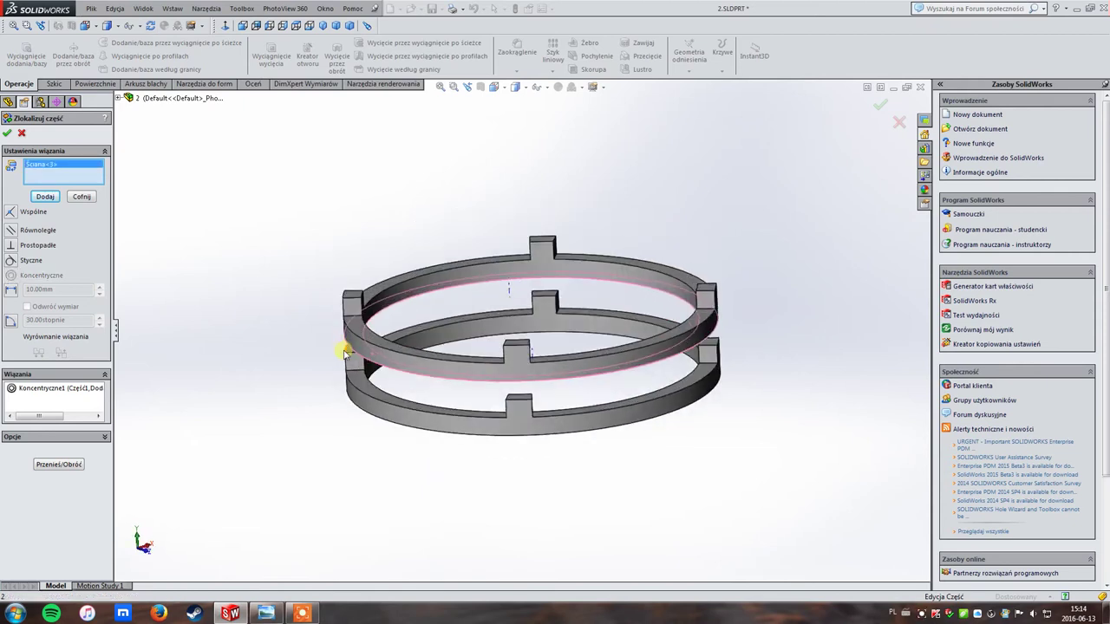
pyautogui.scroll(-5, 347, 351)
pyautogui.click(403, 349)
pyautogui.click(14, 211)
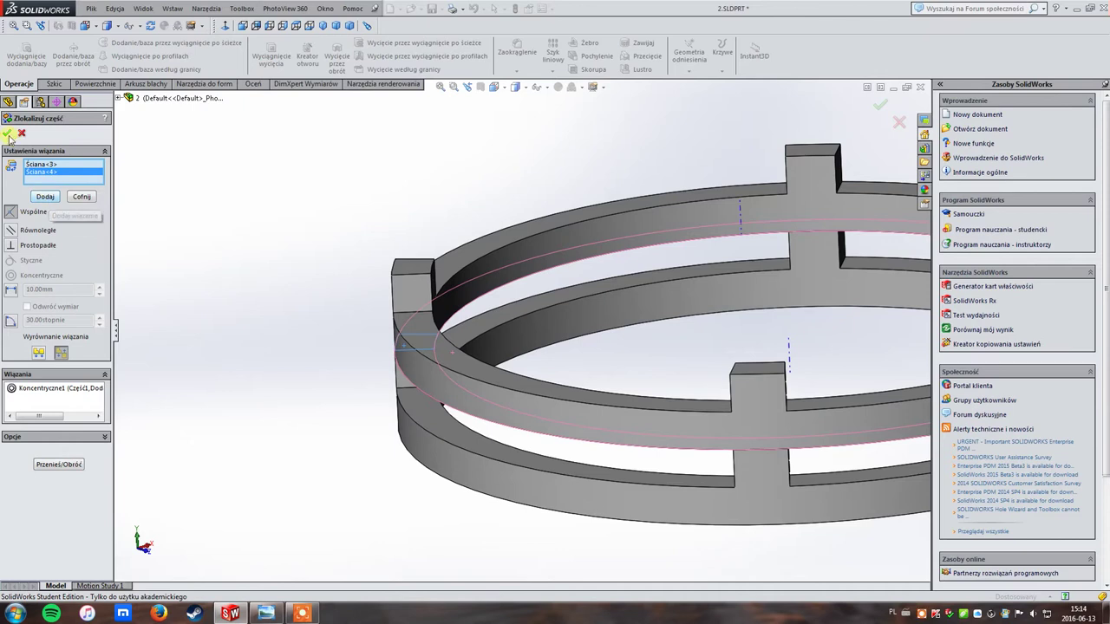
pyautogui.click(46, 196)
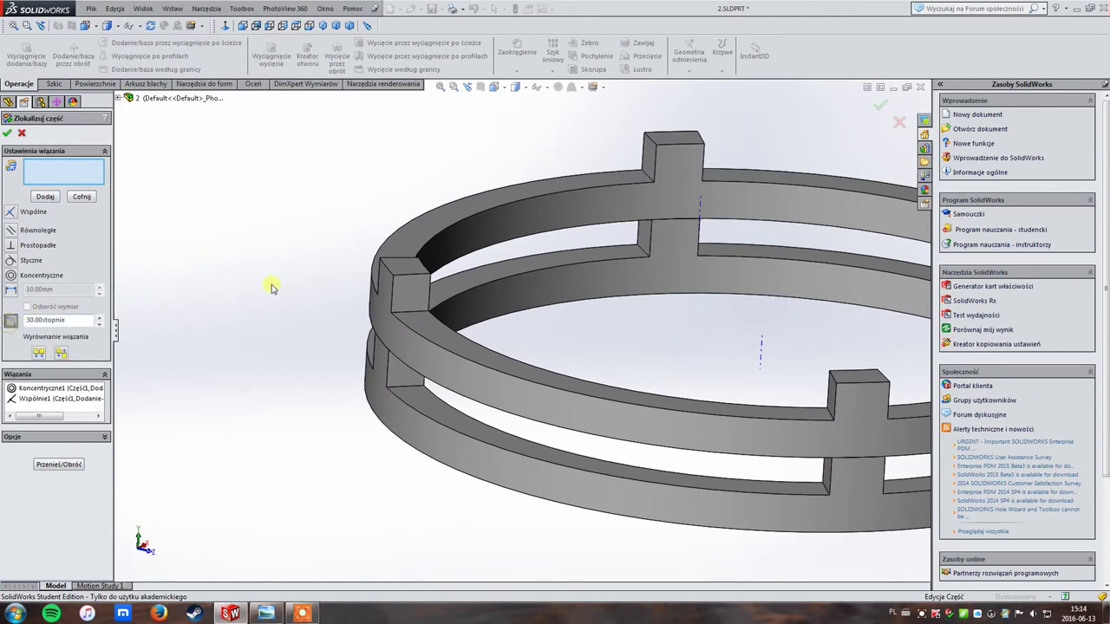
# - Try a 45° angle mate between the ring tabs, then discard it after the over-defined warning
pyautogui.scroll(3, 373, 302)
pyautogui.click(488, 314)
pyautogui.click(481, 375)
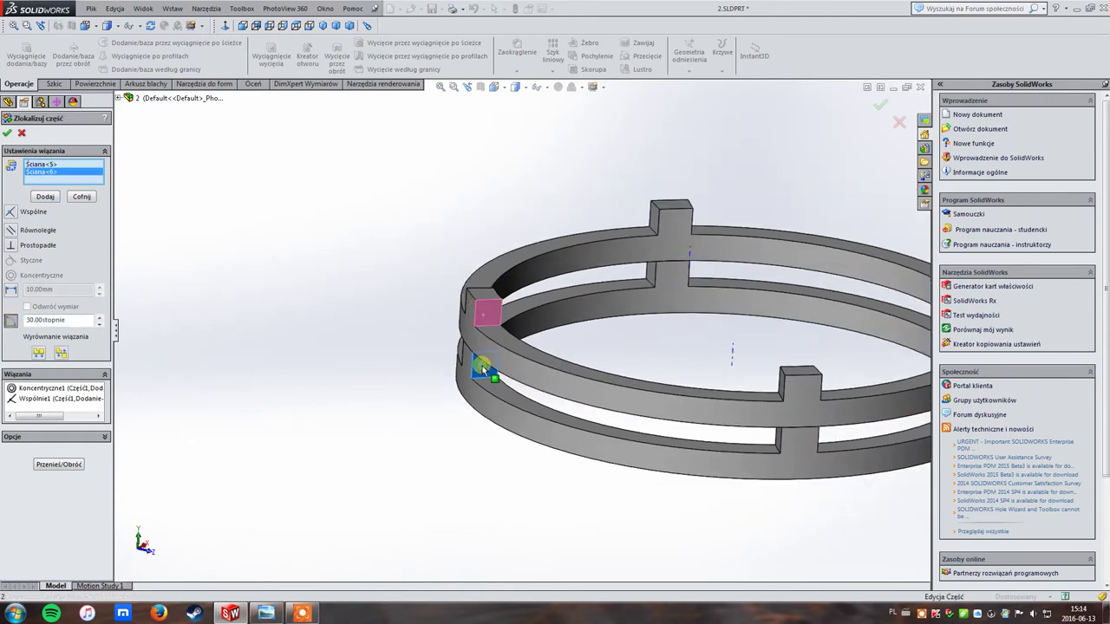
pyautogui.moveTo(94, 321); pyautogui.dragTo(7, 321)
pyautogui.write('45')
pyautogui.press('Return')
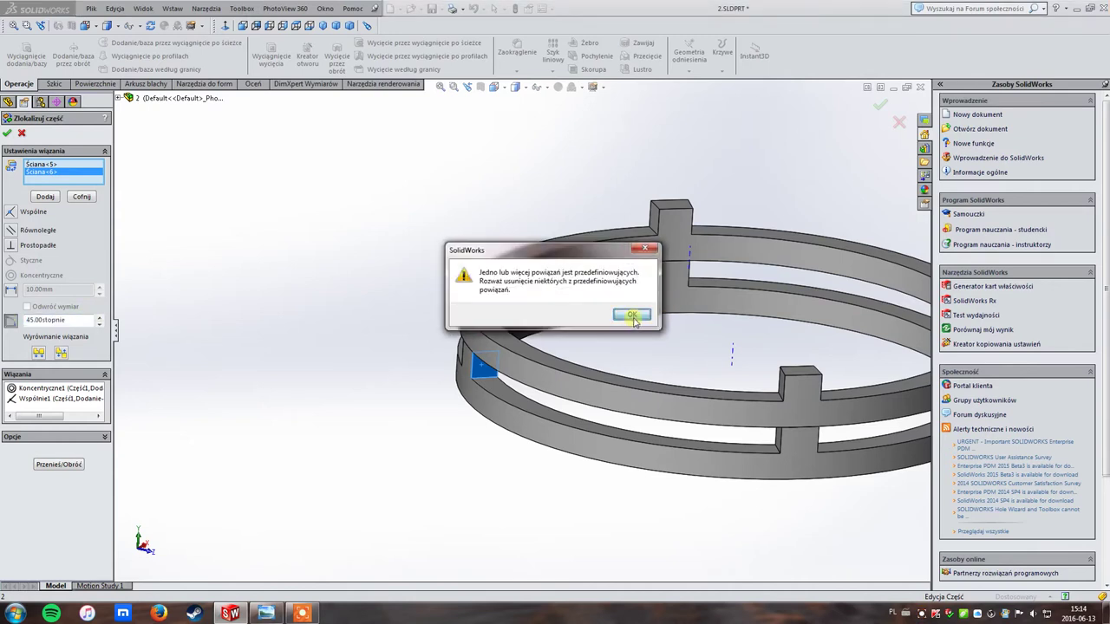
pyautogui.click(634, 317)
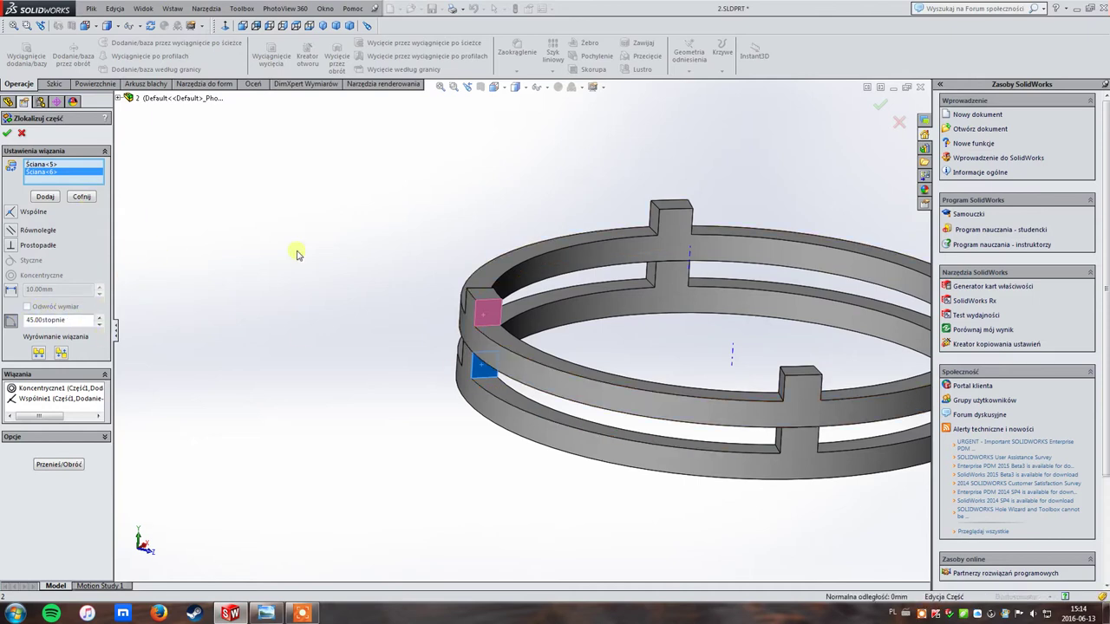
pyautogui.click(83, 198)
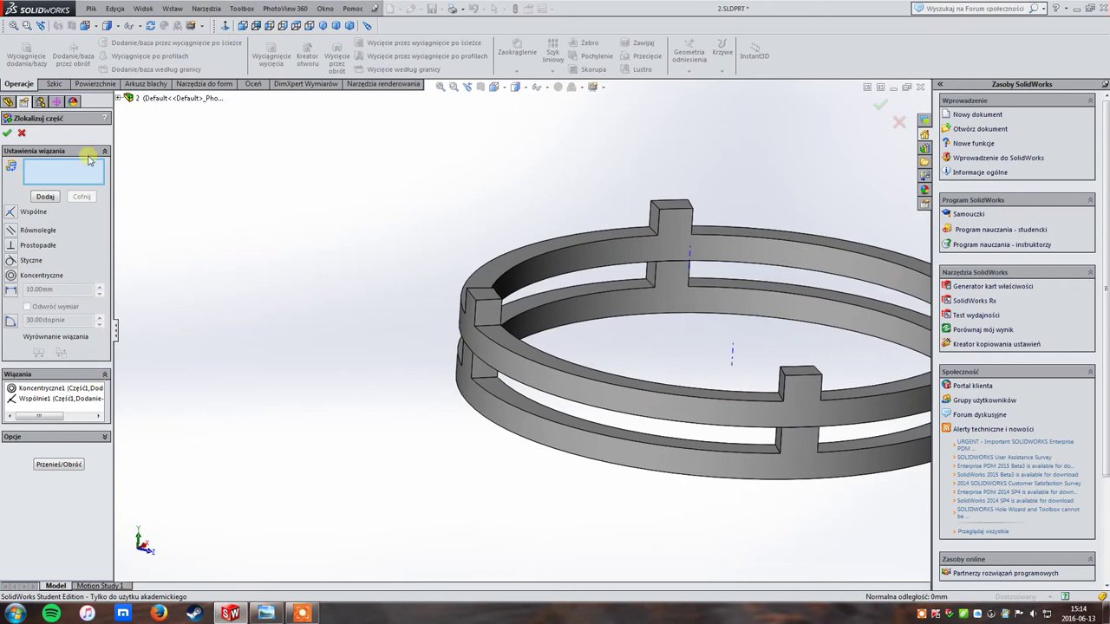
pyautogui.click(59, 465)
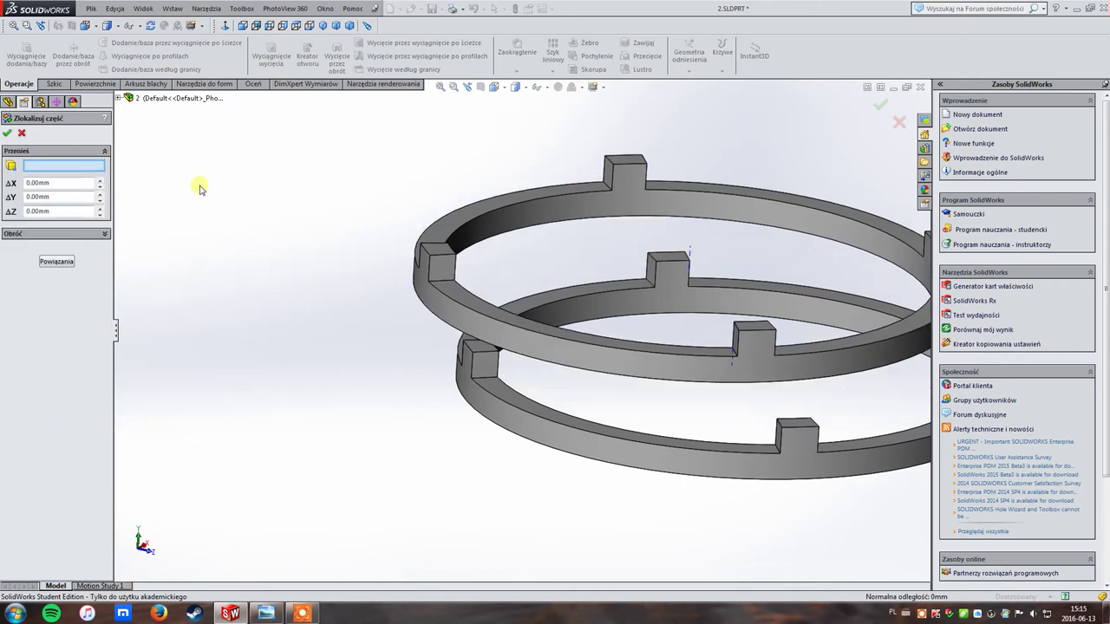
# - Rotate the inserted ring 45° and check the stacked rings from several views
pyautogui.click(77, 234)
pyautogui.click(67, 259)
pyautogui.write('5')
pyautogui.press('Return')
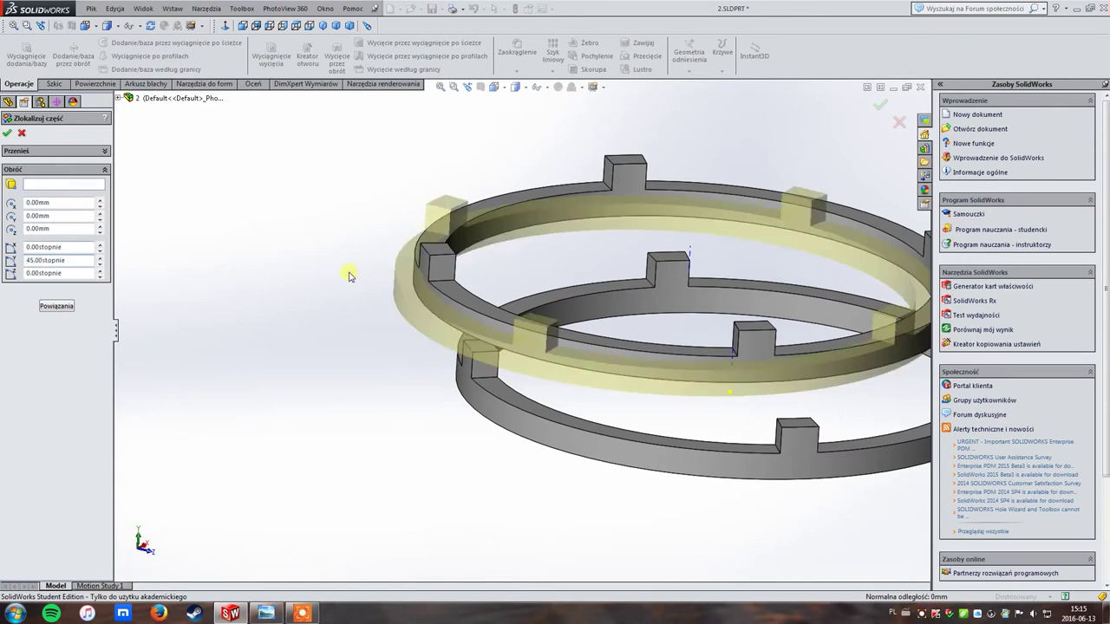
pyautogui.scroll(-3, 469, 382)
pyautogui.moveTo(466, 422)
pyautogui.mouseDown(button='middle')
pyautogui.moveTo(555, 494)
pyautogui.moveTo(491, 475)
pyautogui.mouseUp(button='middle')
pyautogui.hotkey('ctrl', '7')
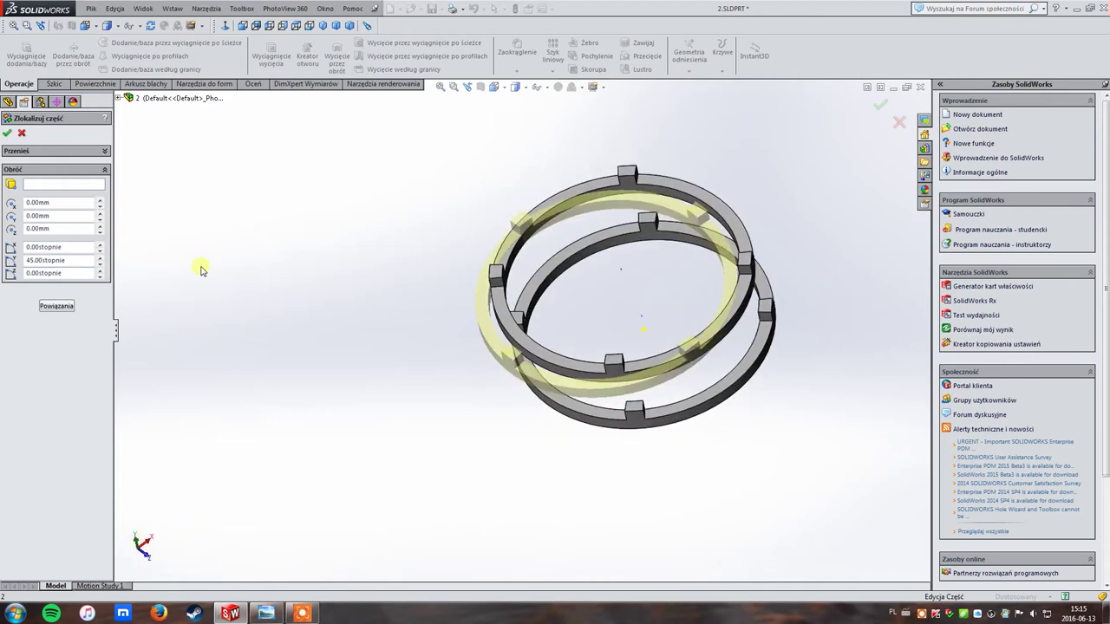
pyautogui.hotkey('ctrl', '5')
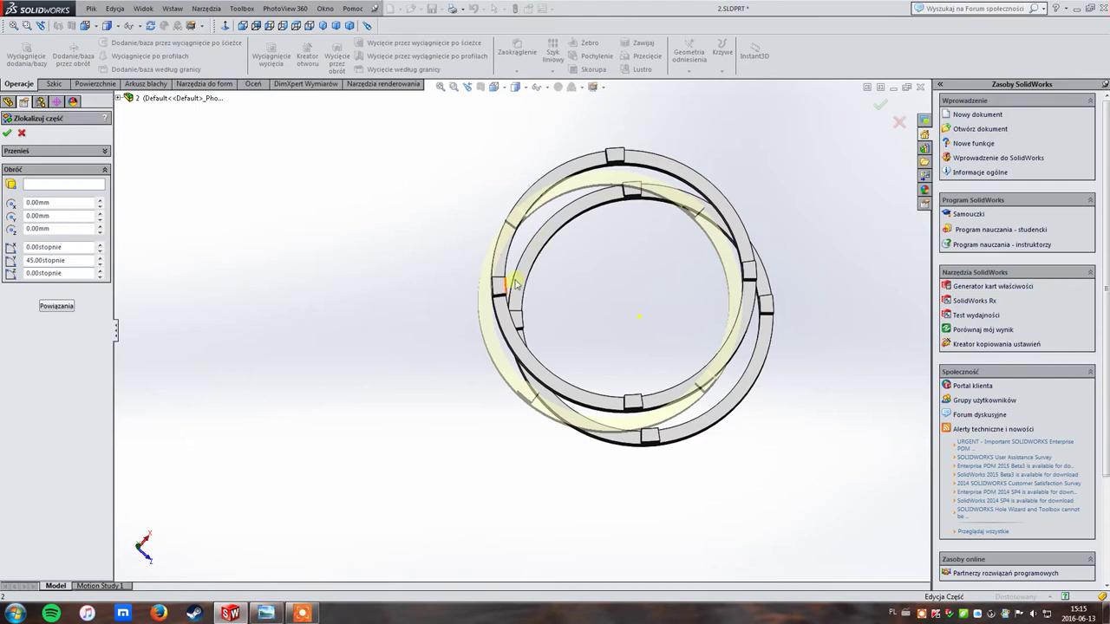
pyautogui.moveTo(787, 281)
pyautogui.mouseDown(button='middle')
pyautogui.moveTo(773, 245)
pyautogui.moveTo(603, 283)
pyautogui.mouseUp(button='middle')
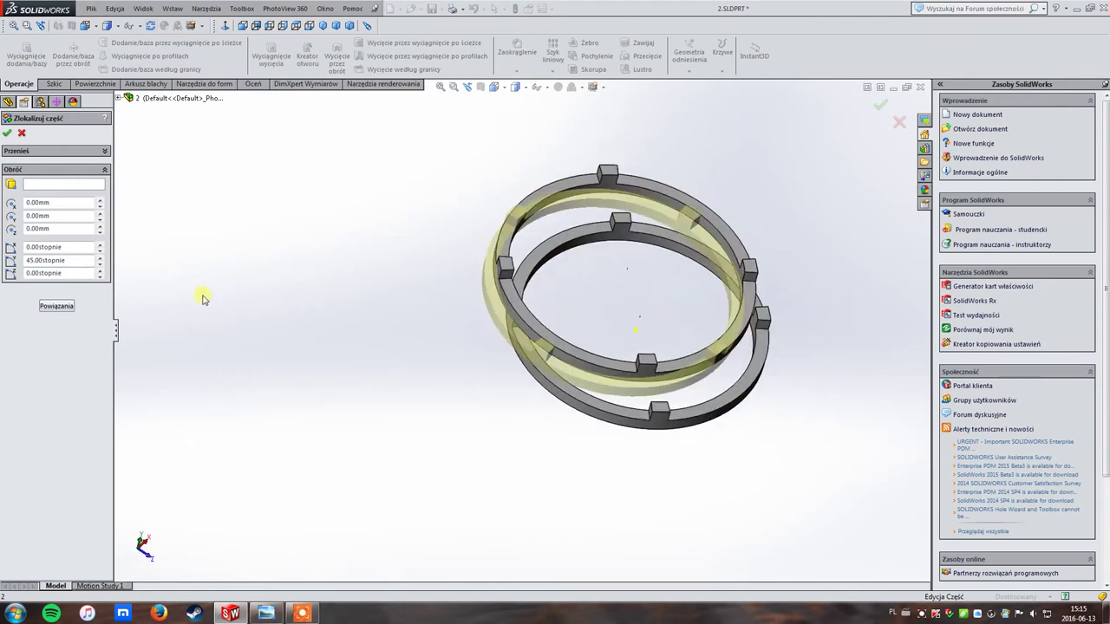
# - Return to the mate settings and confirm the inserted ring's placement
pyautogui.click(58, 306)
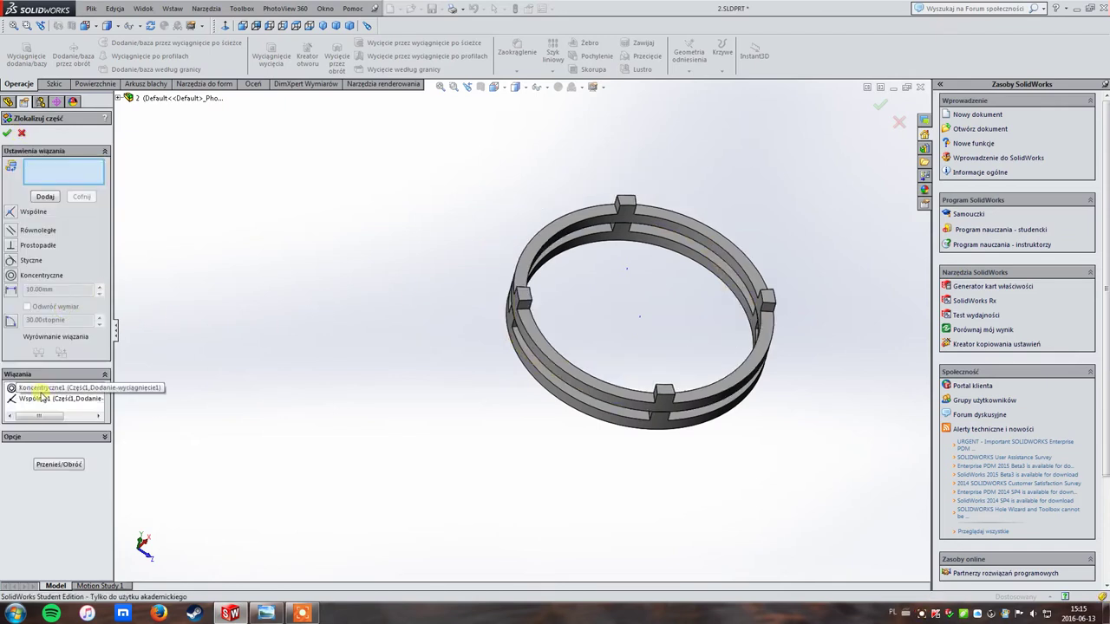
pyautogui.moveTo(344, 334)
pyautogui.mouseDown(button='middle')
pyautogui.moveTo(396, 271)
pyautogui.moveTo(384, 277)
pyautogui.mouseUp(button='middle')
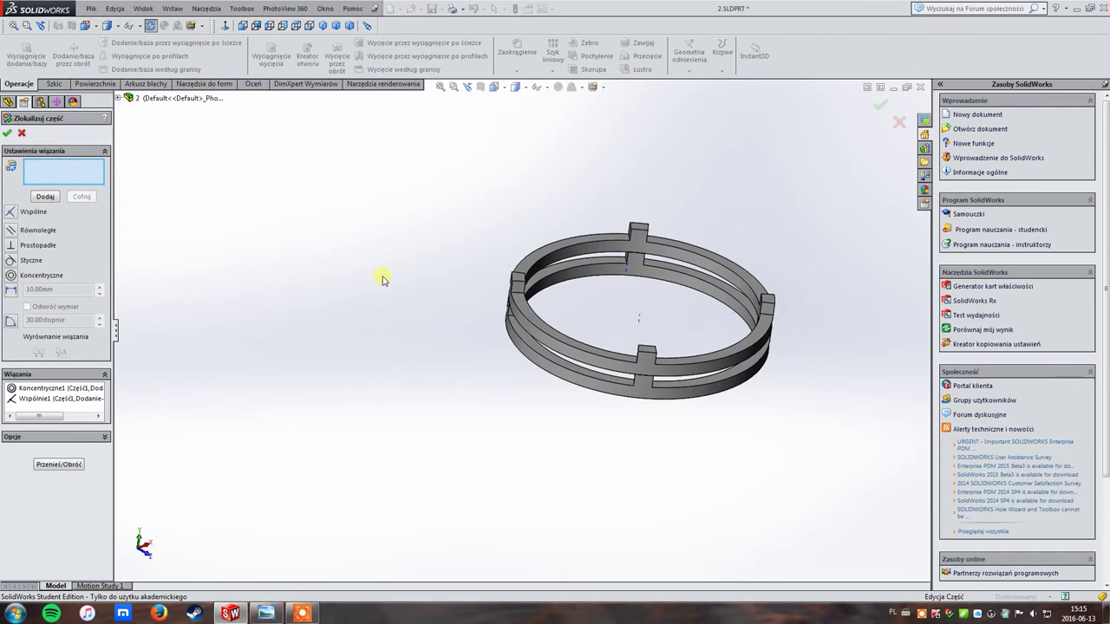
pyautogui.click(878, 106)
pyautogui.moveTo(330, 215); pyautogui.dragTo(341, 225, button='middle')
pyautogui.click(178, 9)
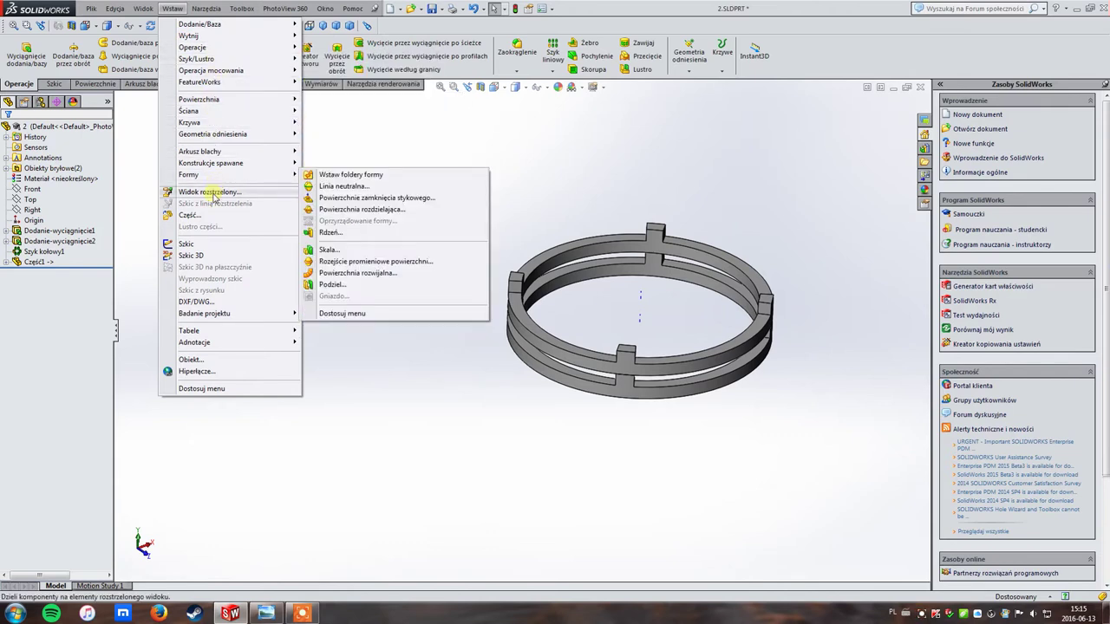
pyautogui.moveTo(193, 47)
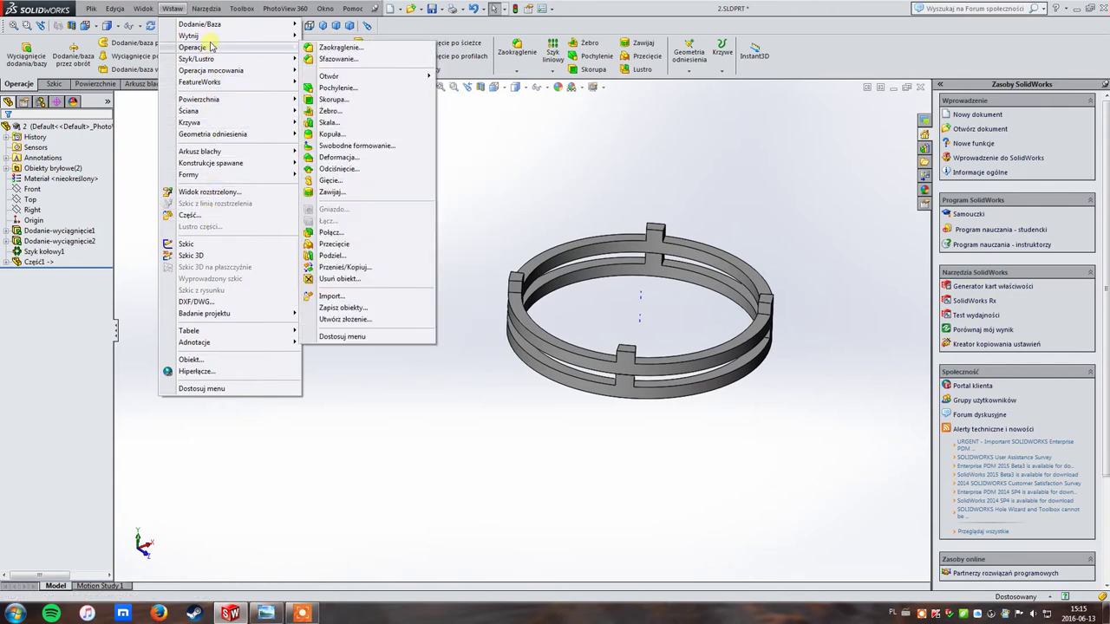
# - Rotate the upper ring body 45° about Y with Move/Copy Body
pyautogui.click(355, 267)
pyautogui.click(53, 184)
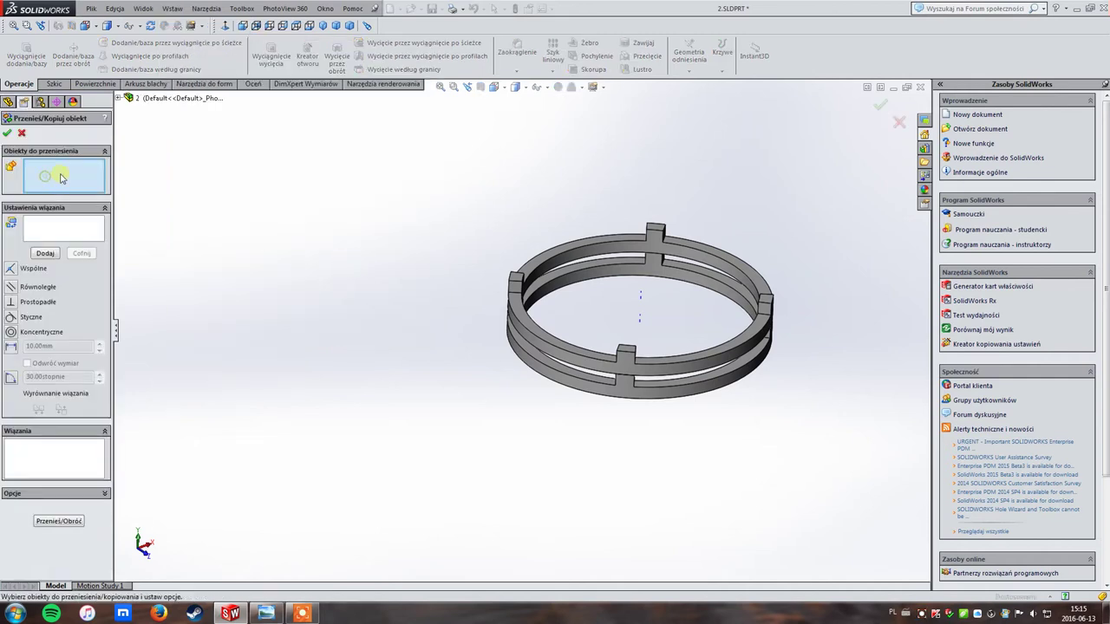
pyautogui.click(577, 248)
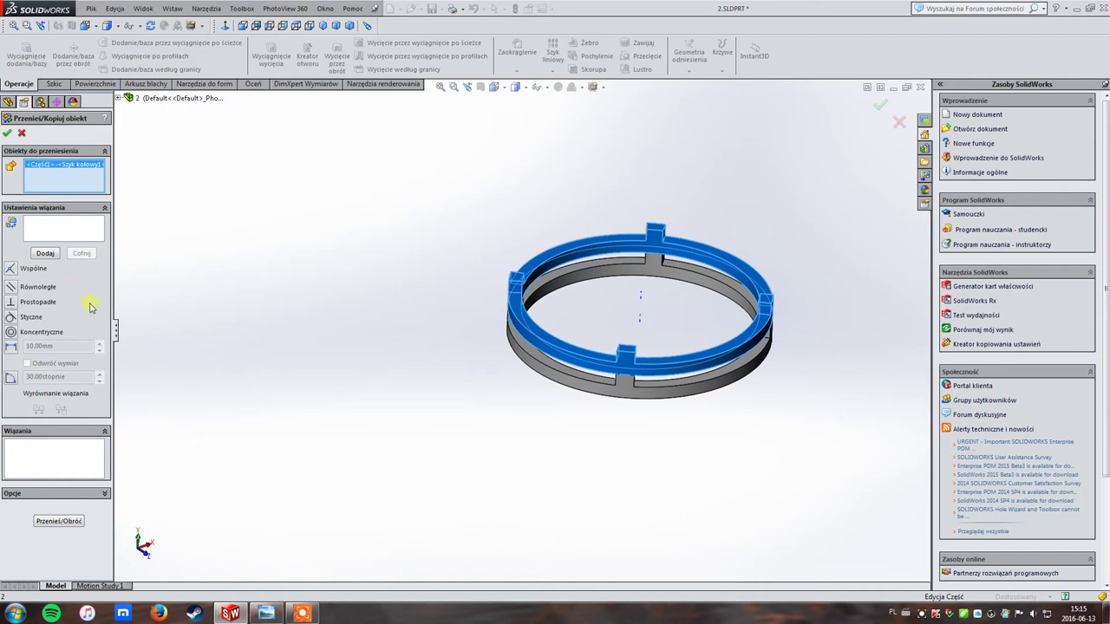
pyautogui.click(72, 524)
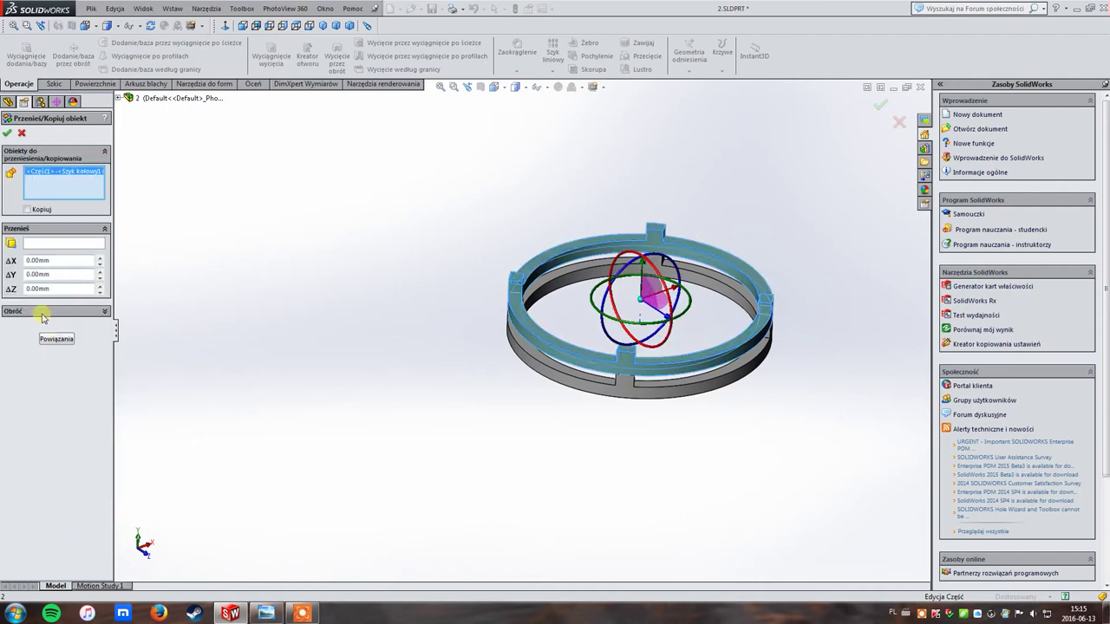
pyautogui.click(42, 312)
pyautogui.doubleClick(68, 338)
pyautogui.write('45')
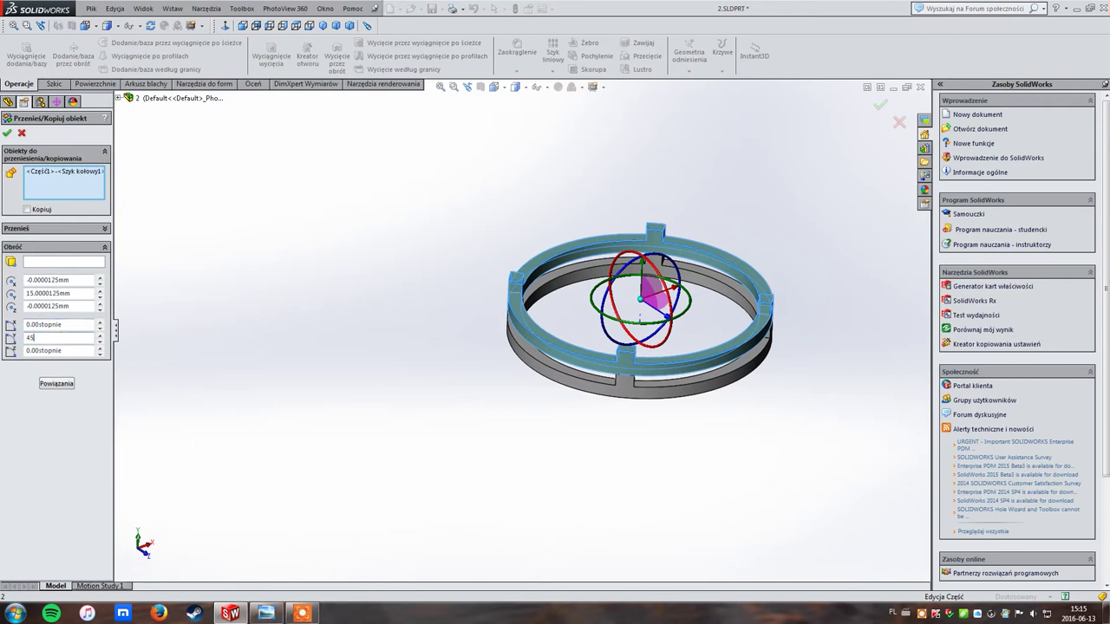
pyautogui.press('Return')
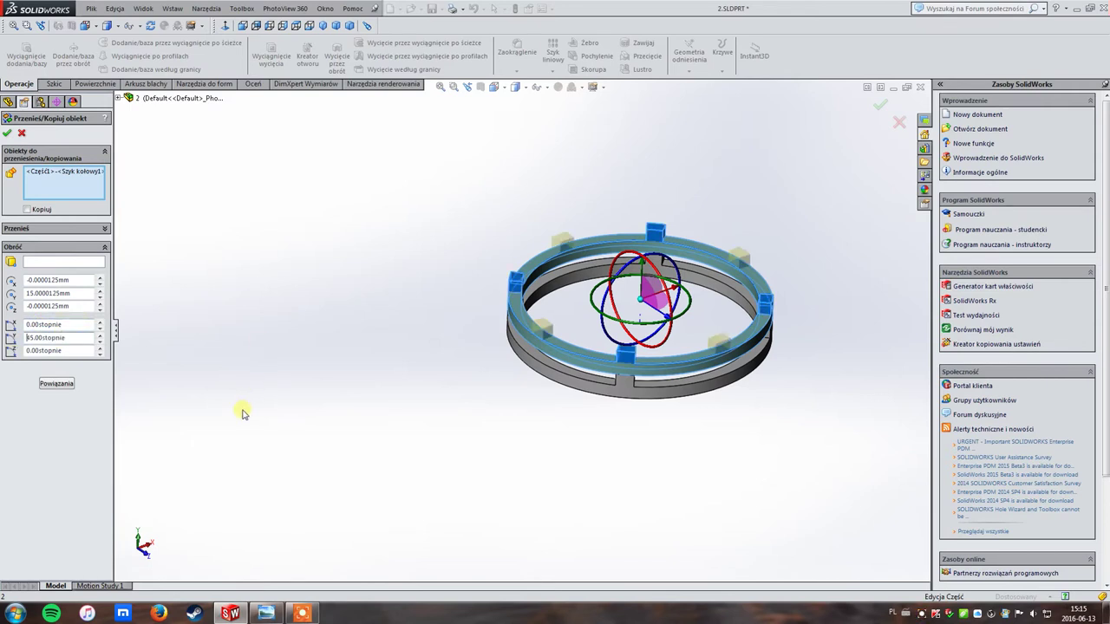
pyautogui.moveTo(242, 413); pyautogui.dragTo(179, 526, button='middle')
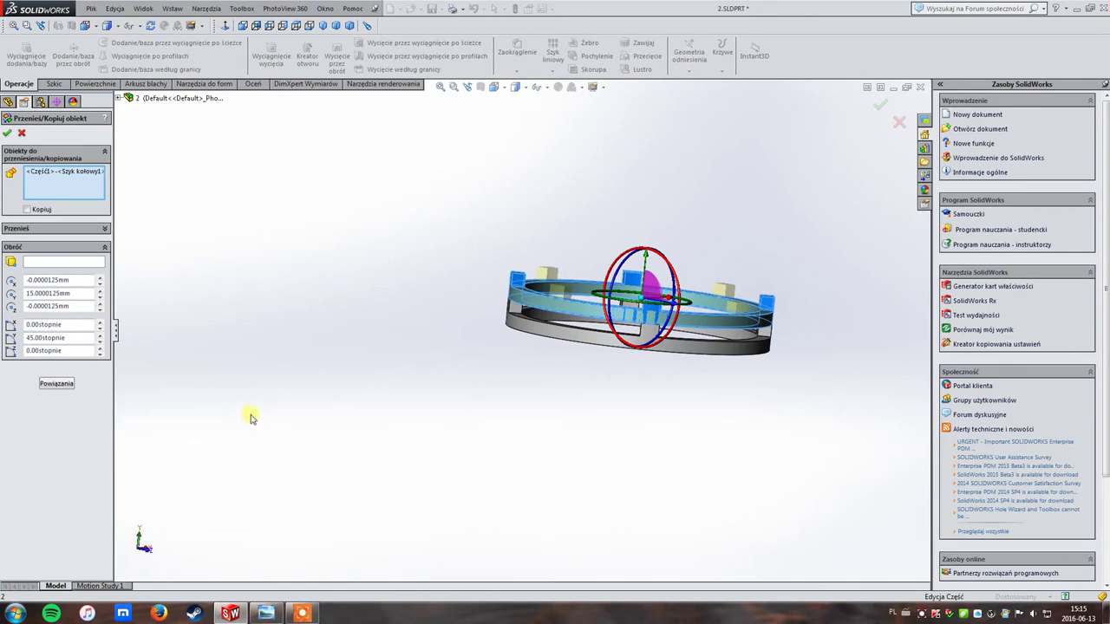
pyautogui.moveTo(248, 414); pyautogui.dragTo(193, 461, button='middle')
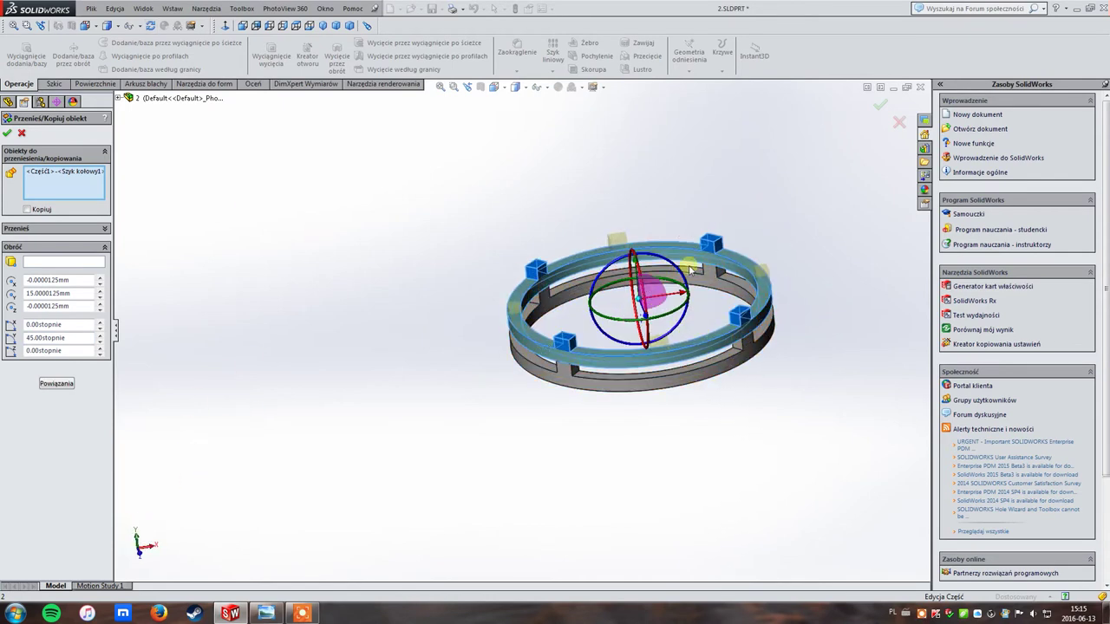
pyautogui.moveTo(704, 271)
pyautogui.mouseDown(button='middle')
pyautogui.moveTo(719, 372)
pyautogui.moveTo(719, 279)
pyautogui.moveTo(753, 236)
pyautogui.mouseUp(button='middle')
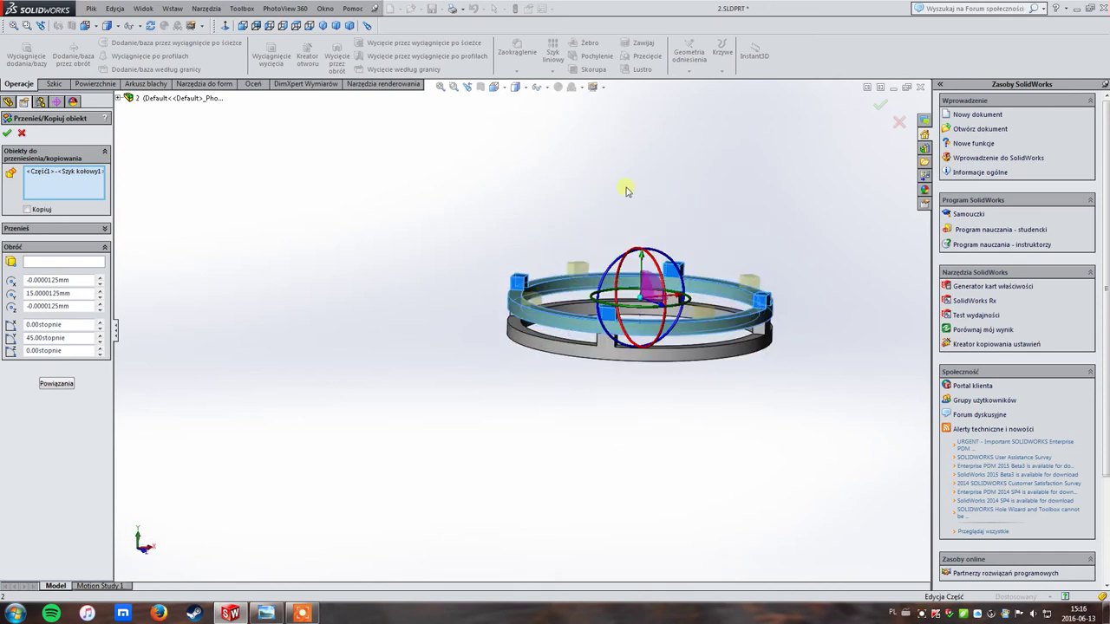
pyautogui.moveTo(501, 212)
pyautogui.mouseDown(button='middle')
pyautogui.moveTo(451, 211)
pyautogui.moveTo(463, 241)
pyautogui.moveTo(430, 256)
pyautogui.mouseUp(button='middle')
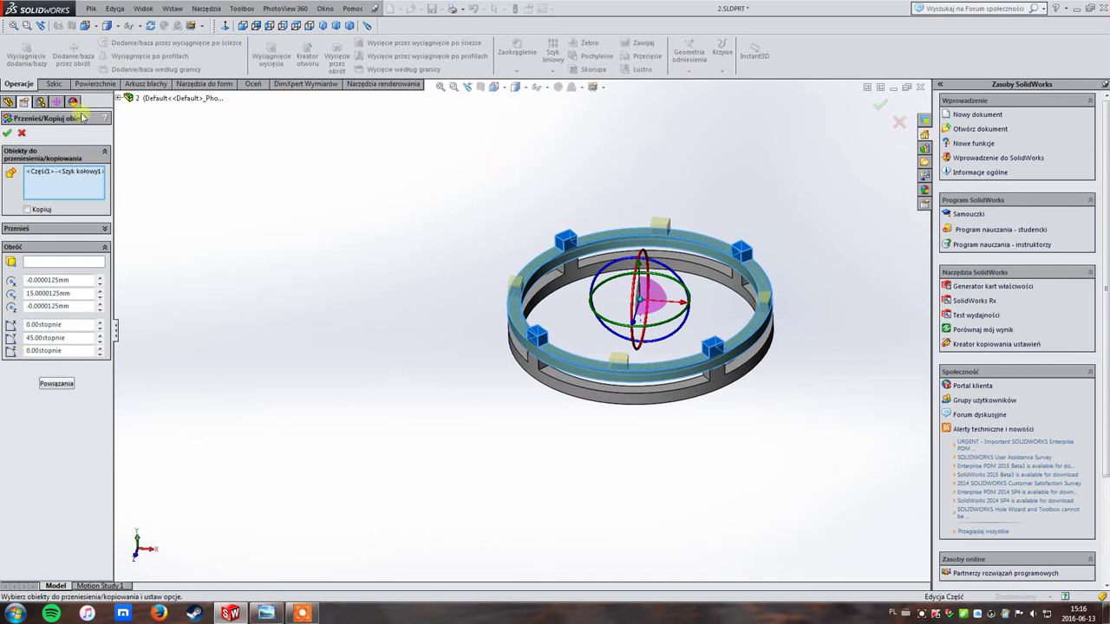
# - Confirm the ring rotation and insert another Część1.SLDPRT ring into the part
pyautogui.click(8, 135)
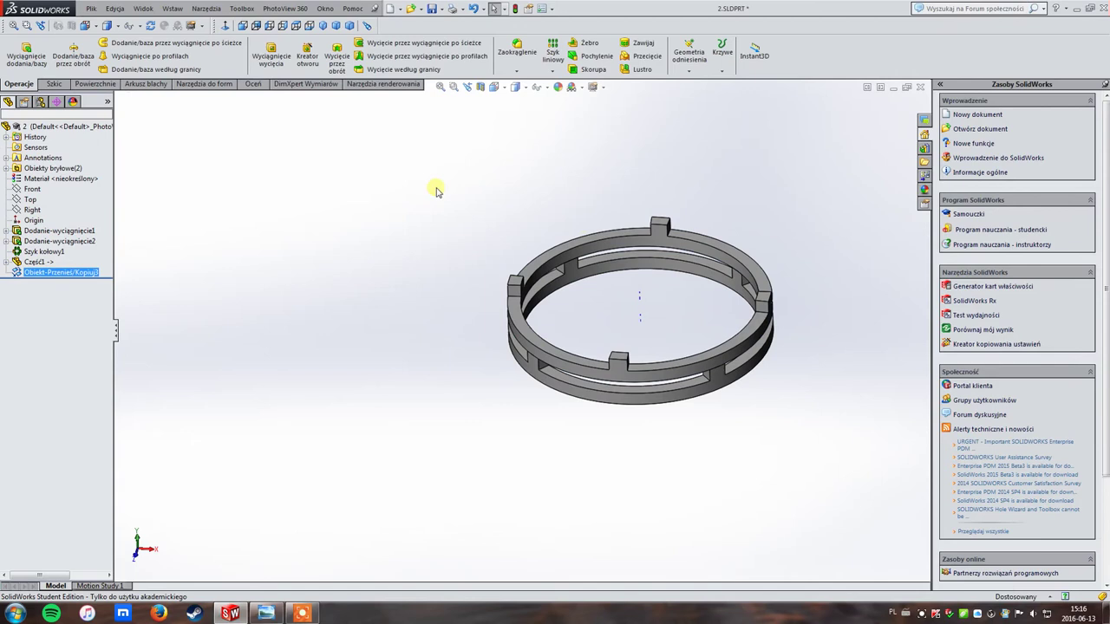
pyautogui.moveTo(494, 210)
pyautogui.mouseDown(button='middle')
pyautogui.moveTo(527, 148)
pyautogui.moveTo(527, 182)
pyautogui.moveTo(429, 221)
pyautogui.mouseUp(button='middle')
pyautogui.click(173, 8)
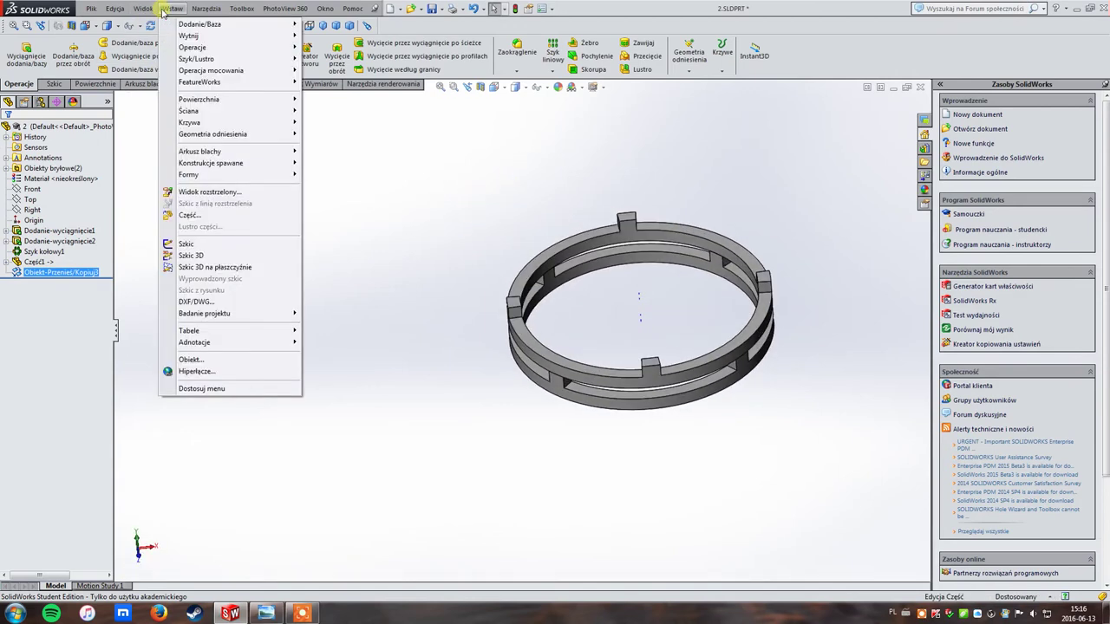
pyautogui.click(216, 220)
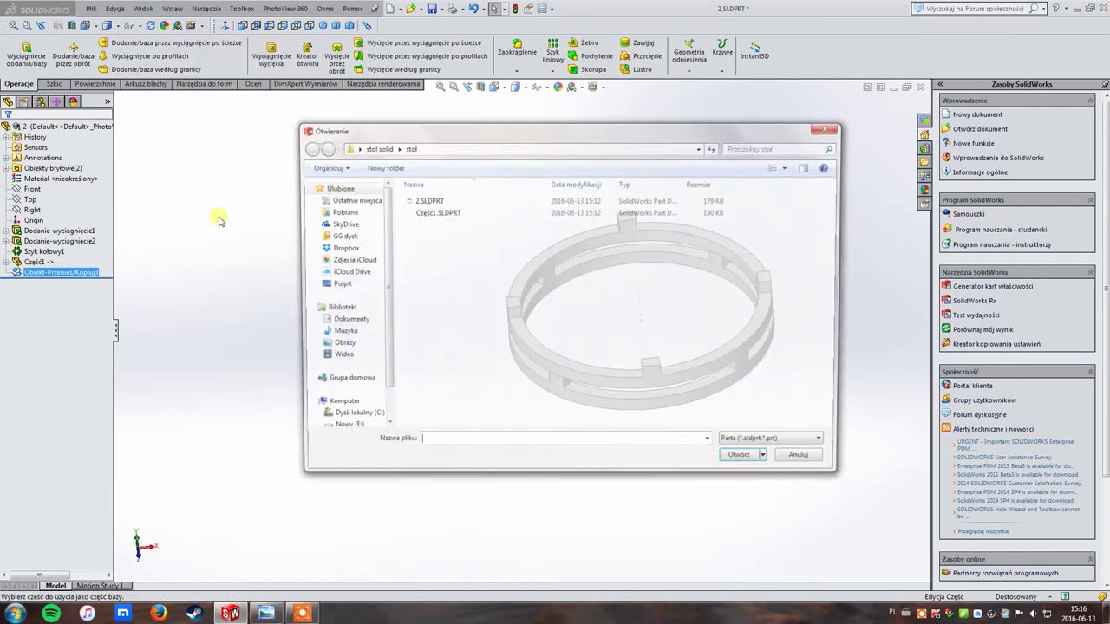
pyautogui.click(431, 204)
pyautogui.click(428, 215)
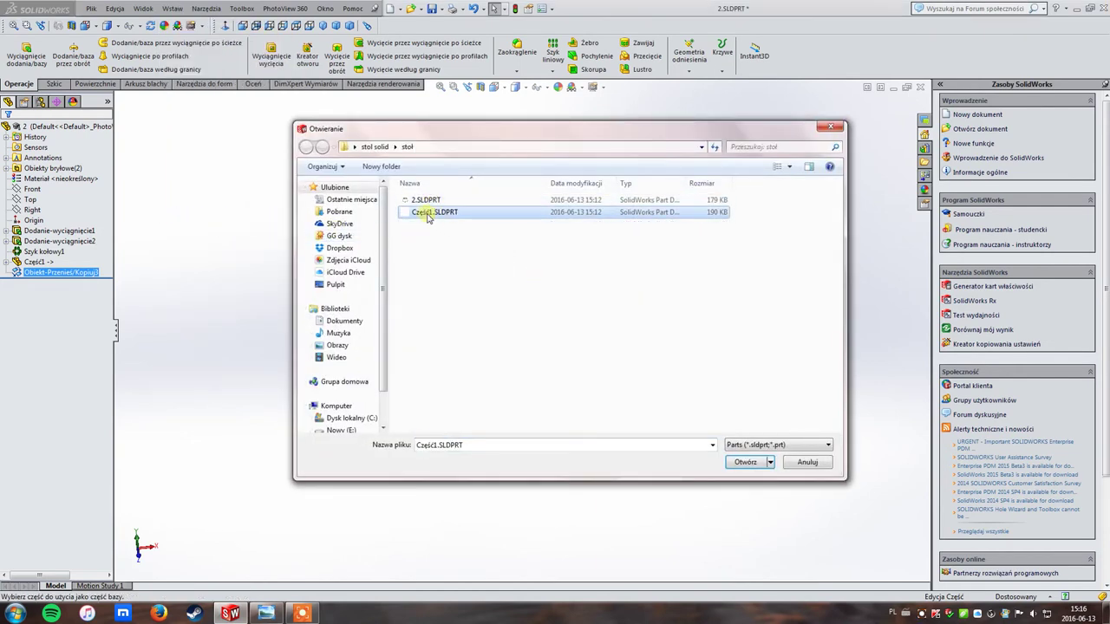
pyautogui.click(745, 469)
pyautogui.click(312, 238)
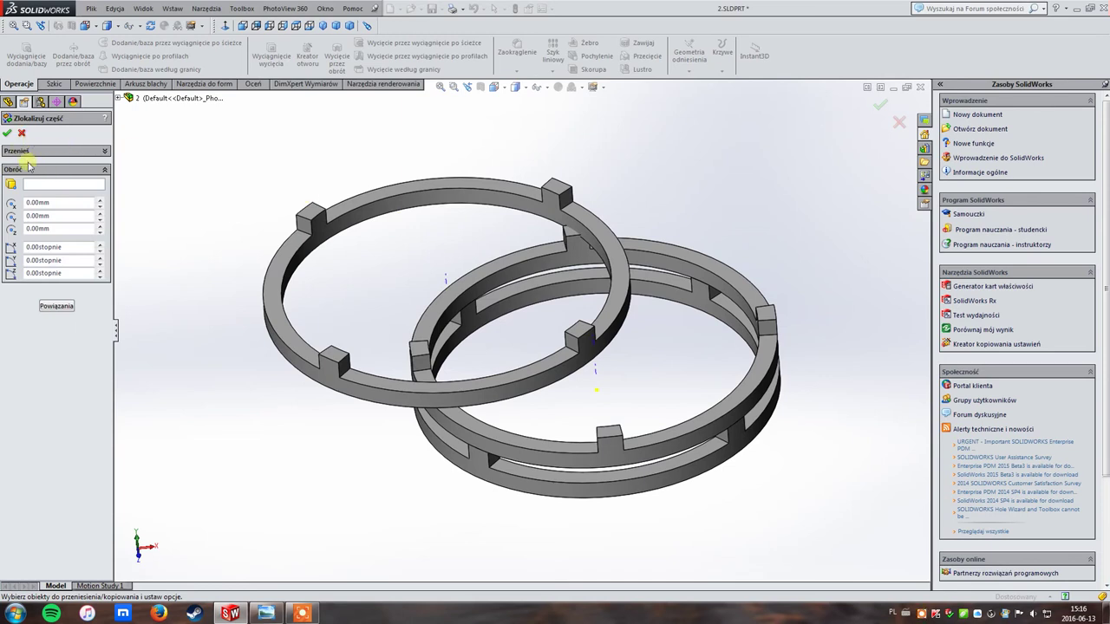
# - Add a concentric mate to the new ring, then delete it
pyautogui.click(56, 298)
pyautogui.click(472, 199)
pyautogui.click(679, 267)
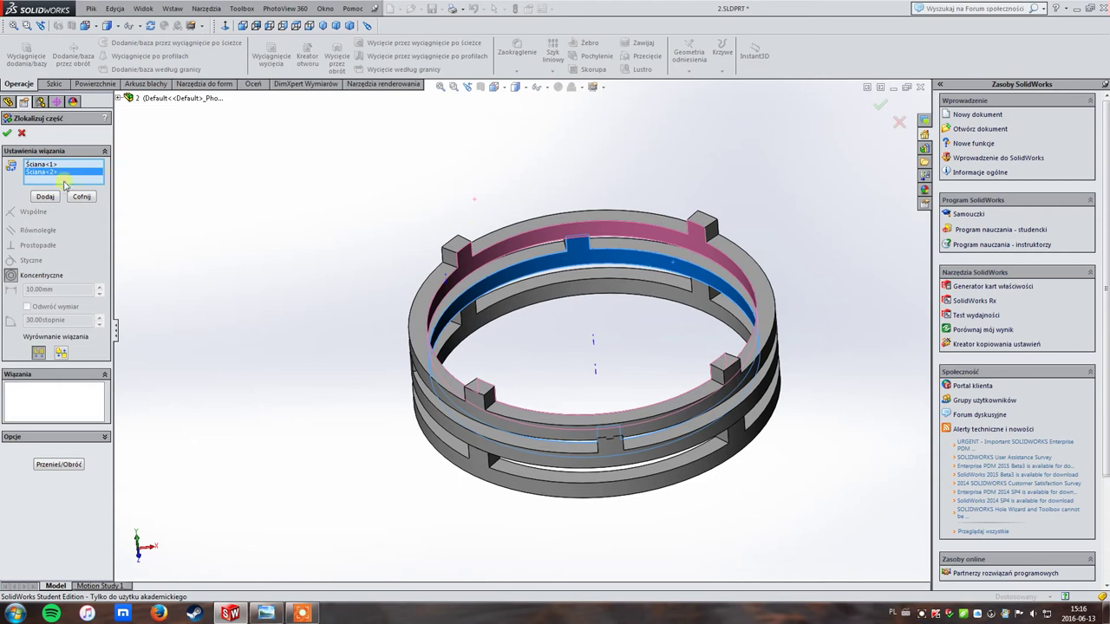
pyautogui.click(49, 196)
pyautogui.click(555, 223)
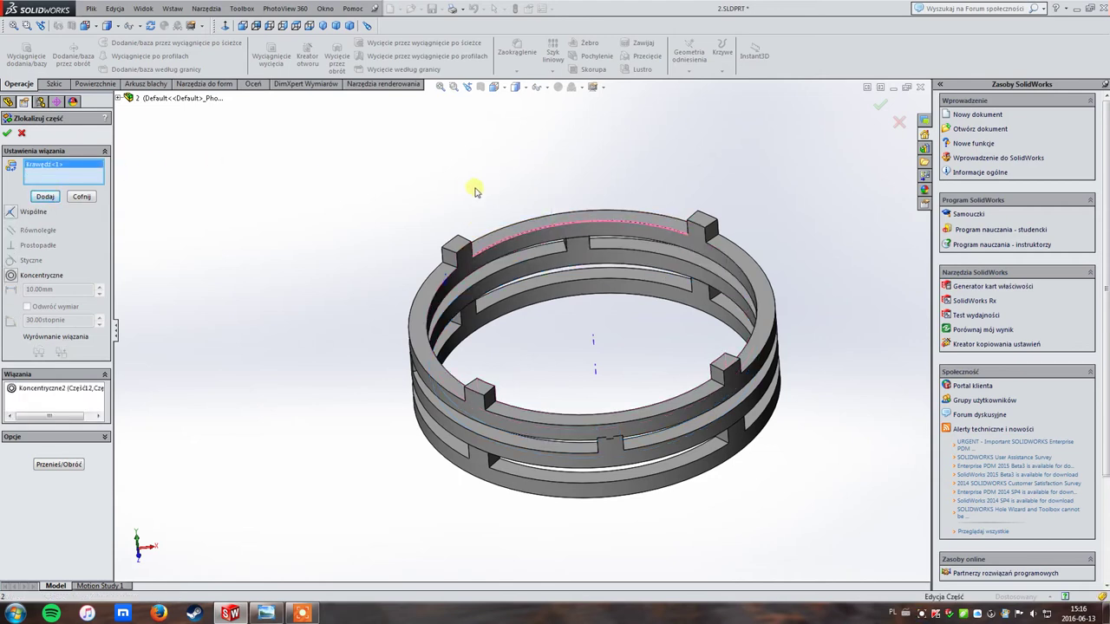
pyautogui.moveTo(476, 191); pyautogui.dragTo(483, 110, button='middle')
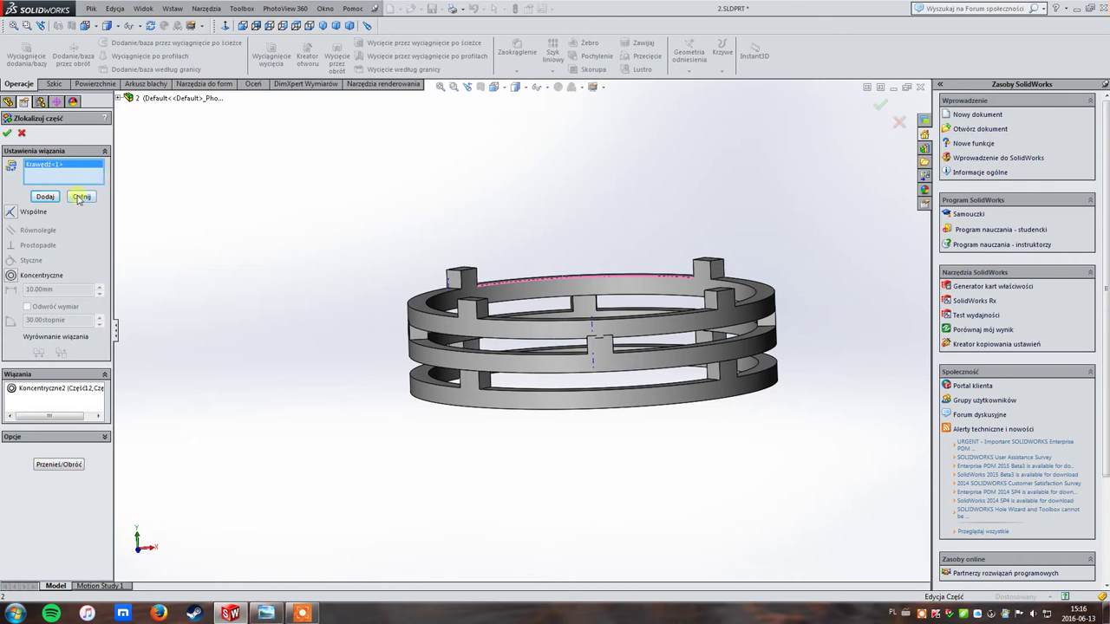
pyautogui.click(39, 388)
pyautogui.press('Delete')
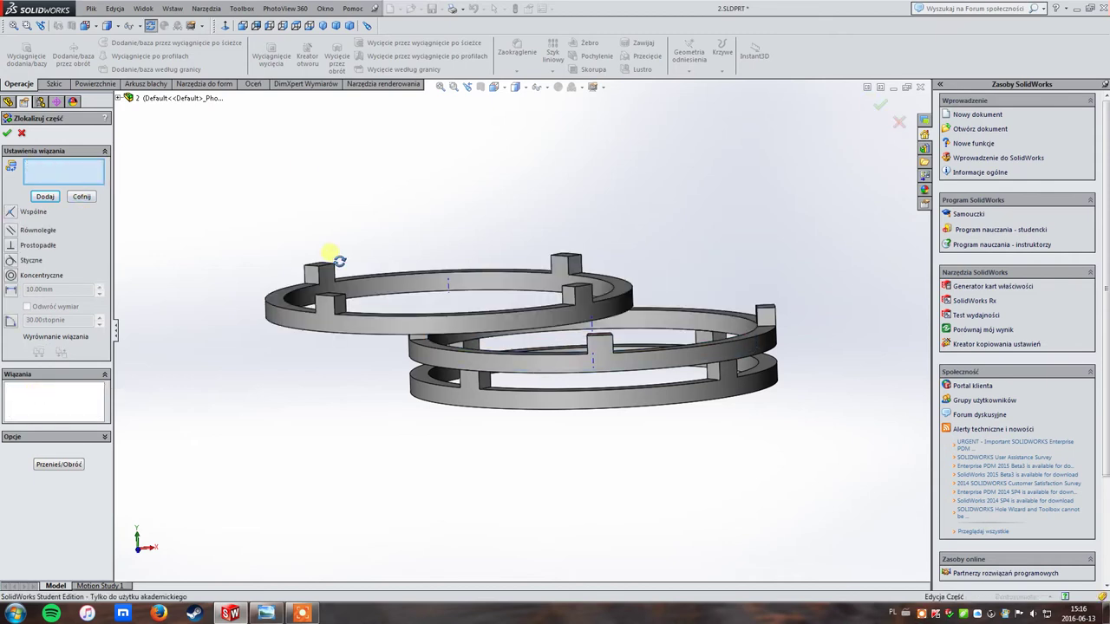
# - Mate the top ring flush and concentric with the lower rings and finish placement
pyautogui.moveTo(333, 259); pyautogui.dragTo(310, 296, button='middle')
pyautogui.moveTo(235, 180)
pyautogui.mouseDown(button='middle')
pyautogui.moveTo(268, 104)
pyautogui.moveTo(408, 255)
pyautogui.moveTo(503, 248)
pyautogui.moveTo(524, 417)
pyautogui.mouseUp(button='middle')
pyautogui.click(396, 261)
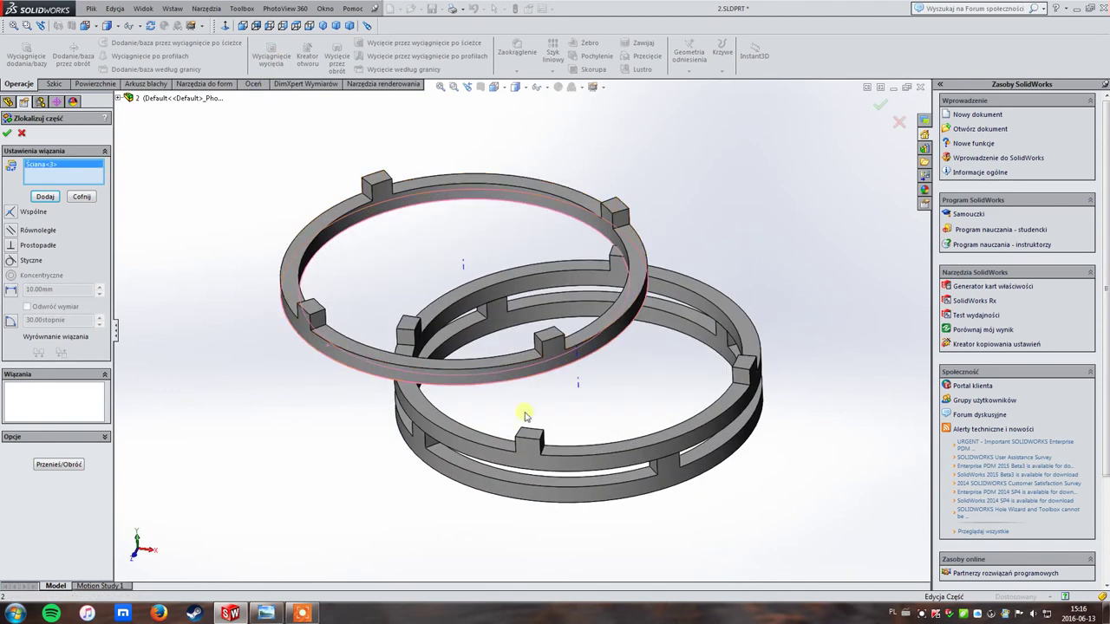
pyautogui.click(534, 437)
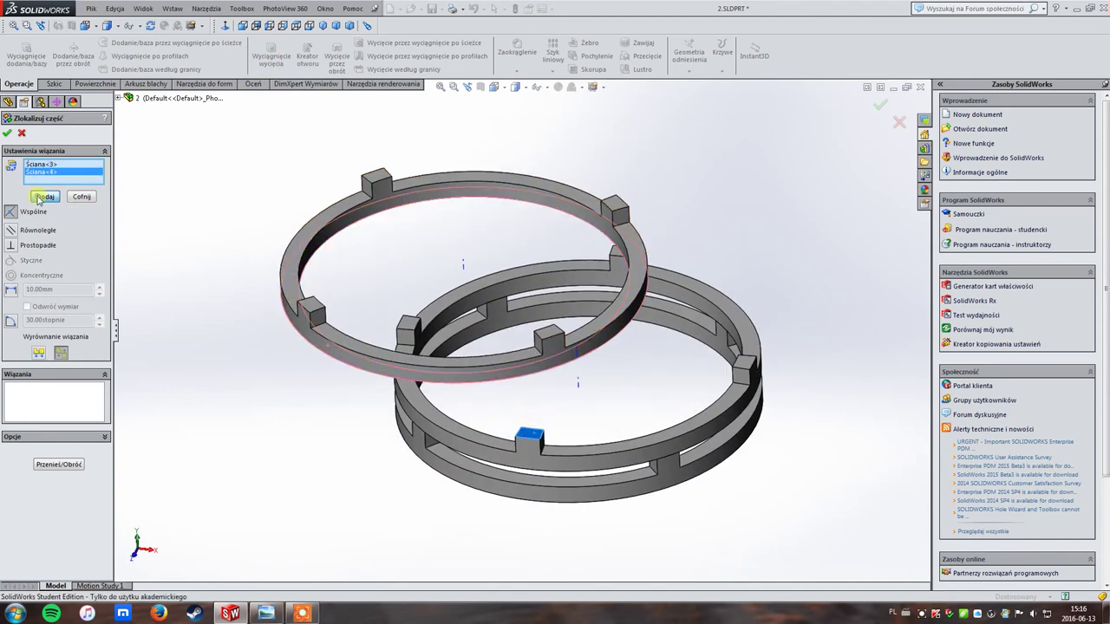
pyautogui.click(44, 197)
pyautogui.click(354, 211)
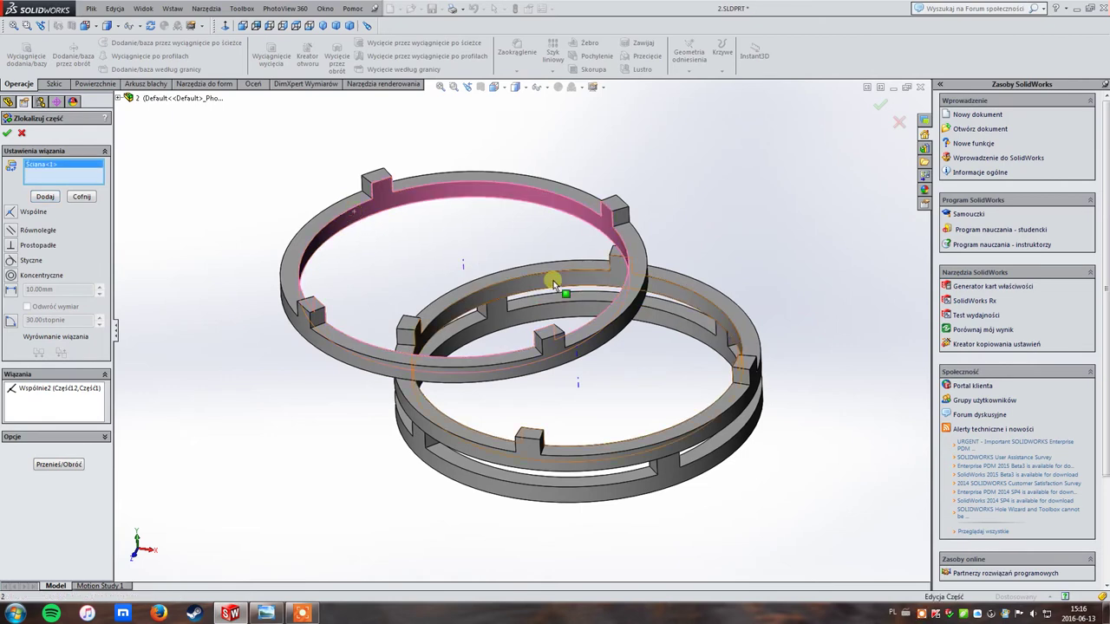
pyautogui.click(553, 283)
pyautogui.click(878, 107)
pyautogui.moveTo(674, 240)
pyautogui.mouseDown(button='middle')
pyautogui.moveTo(719, 188)
pyautogui.moveTo(720, 208)
pyautogui.moveTo(672, 204)
pyautogui.mouseUp(button='middle')
pyautogui.moveTo(417, 262); pyautogui.dragTo(421, 233, button='middle')
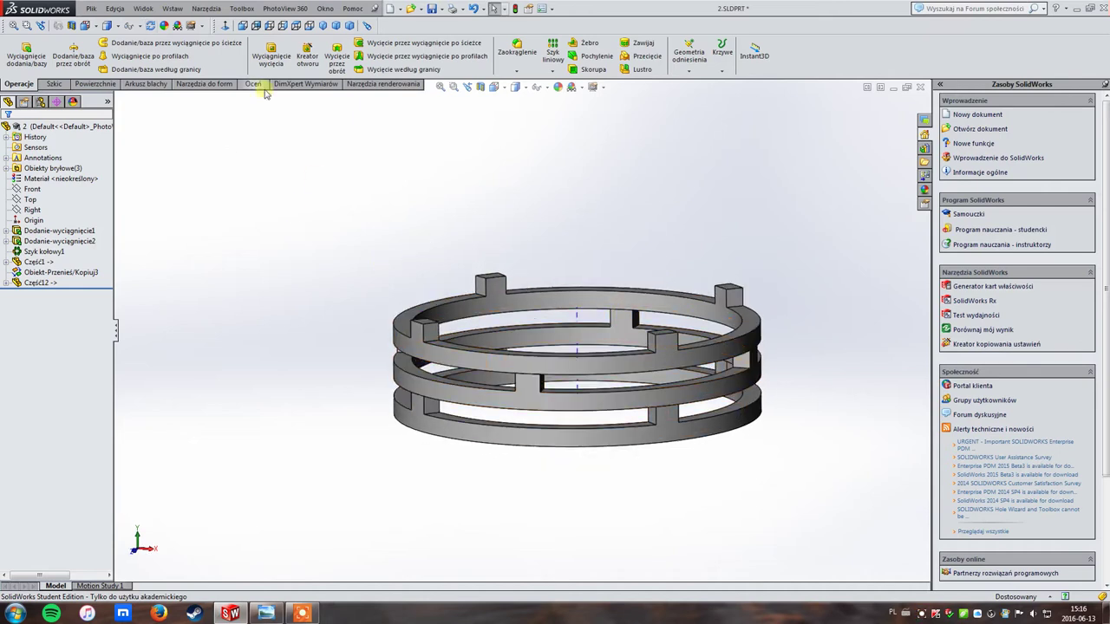
# - Combine all three ring bodies with Add into a single Połącz1 solid
pyautogui.click(168, 10)
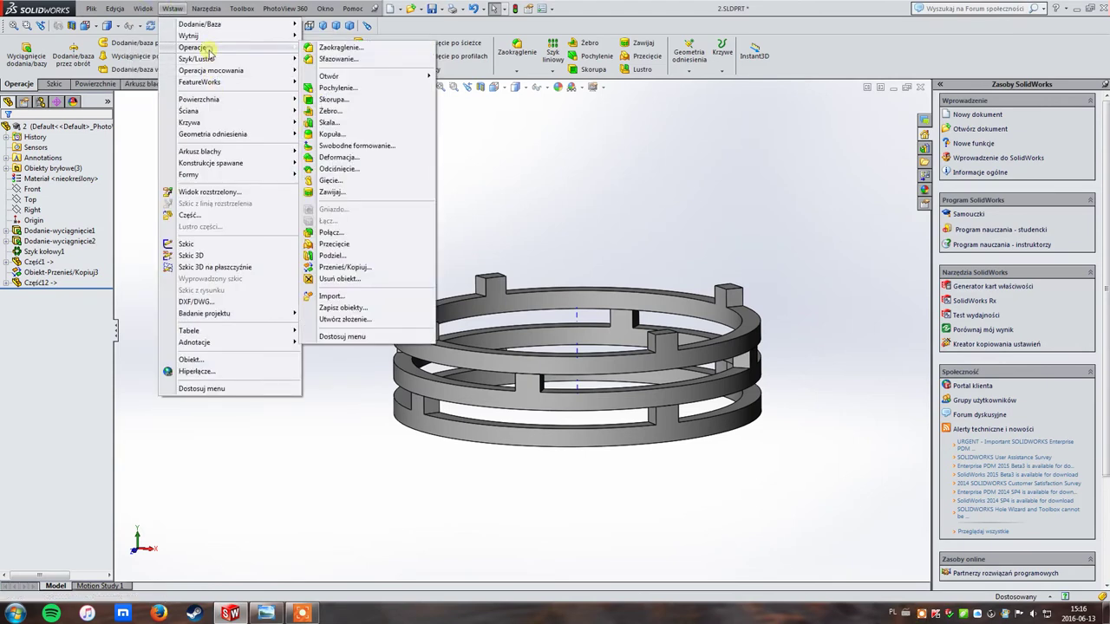
pyautogui.moveTo(192, 47)
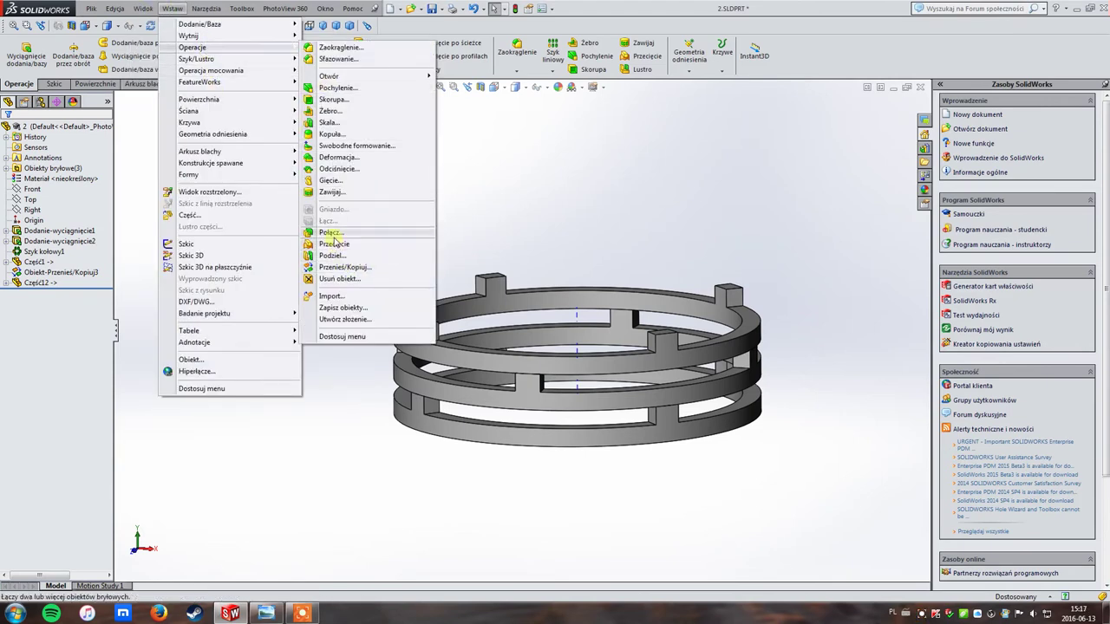
pyautogui.click(334, 234)
pyautogui.click(517, 379)
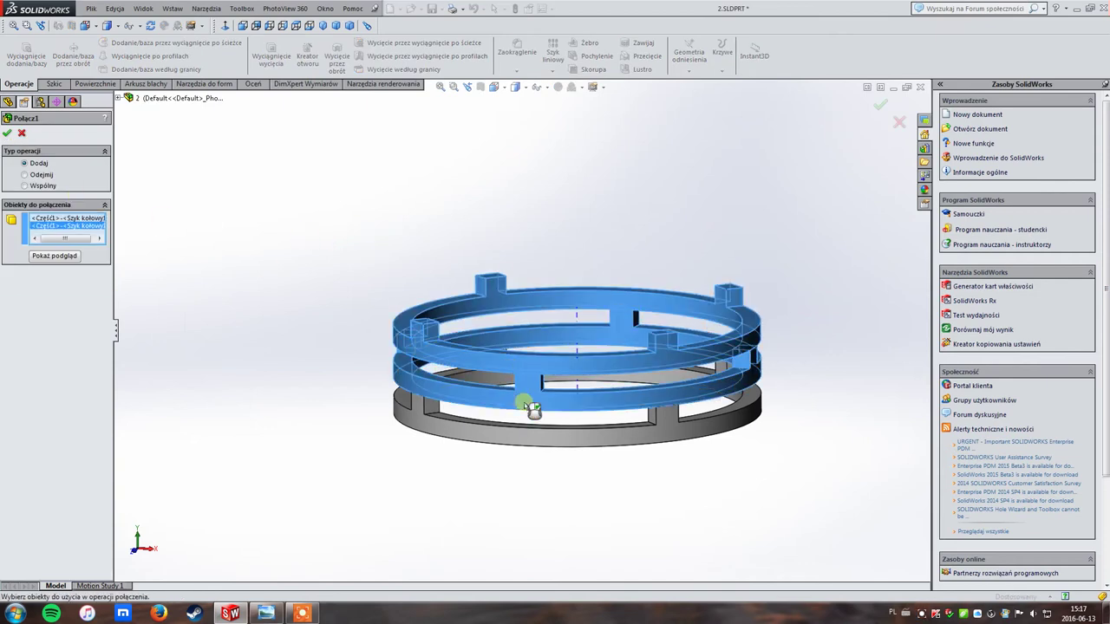
pyautogui.click(422, 404)
pyautogui.click(8, 134)
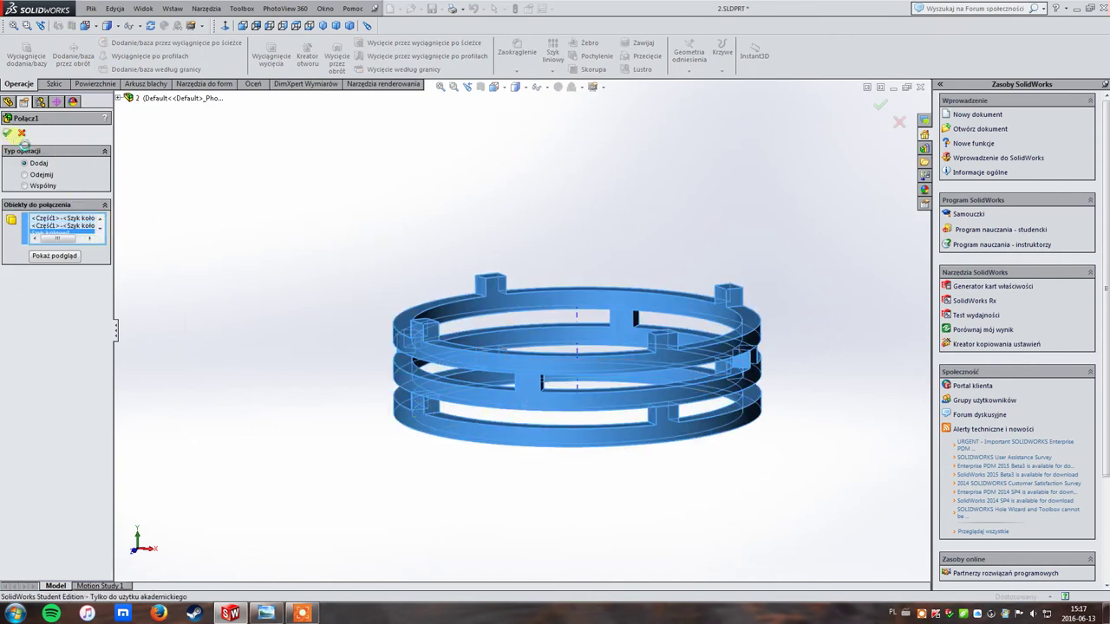
pyautogui.moveTo(416, 211)
pyautogui.mouseDown(button='middle')
pyautogui.moveTo(502, 192)
pyautogui.moveTo(433, 180)
pyautogui.moveTo(359, 211)
pyautogui.moveTo(401, 208)
pyautogui.moveTo(422, 238)
pyautogui.mouseUp(button='middle')
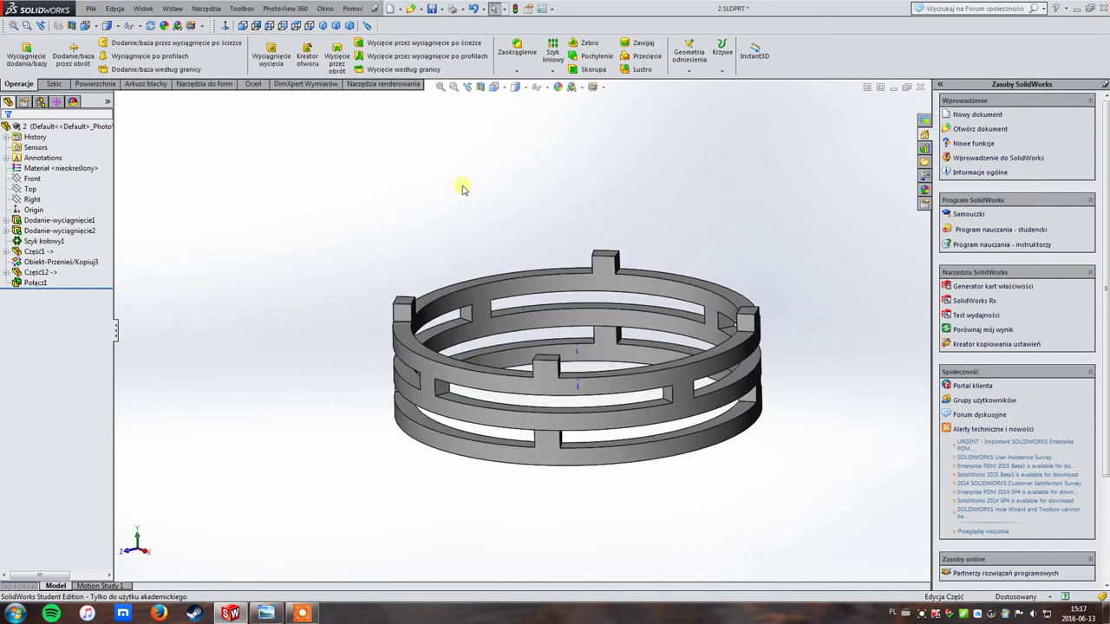
# - Save the merged ring base part
pyautogui.click(88, 12)
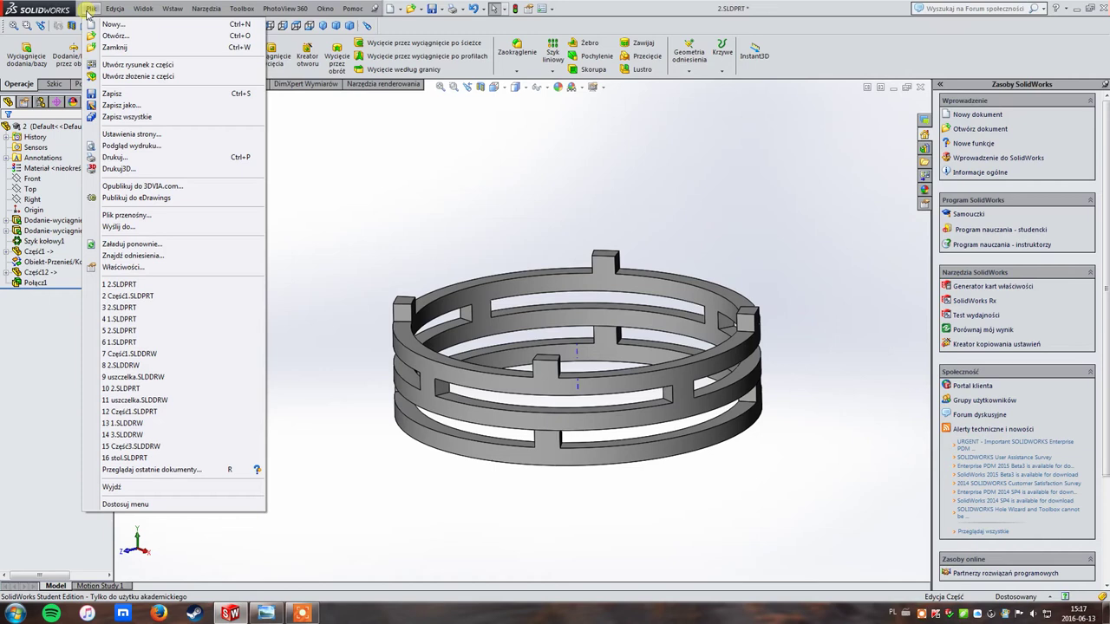
pyautogui.click(403, 171)
pyautogui.moveTo(445, 198); pyautogui.dragTo(492, 215, button='middle')
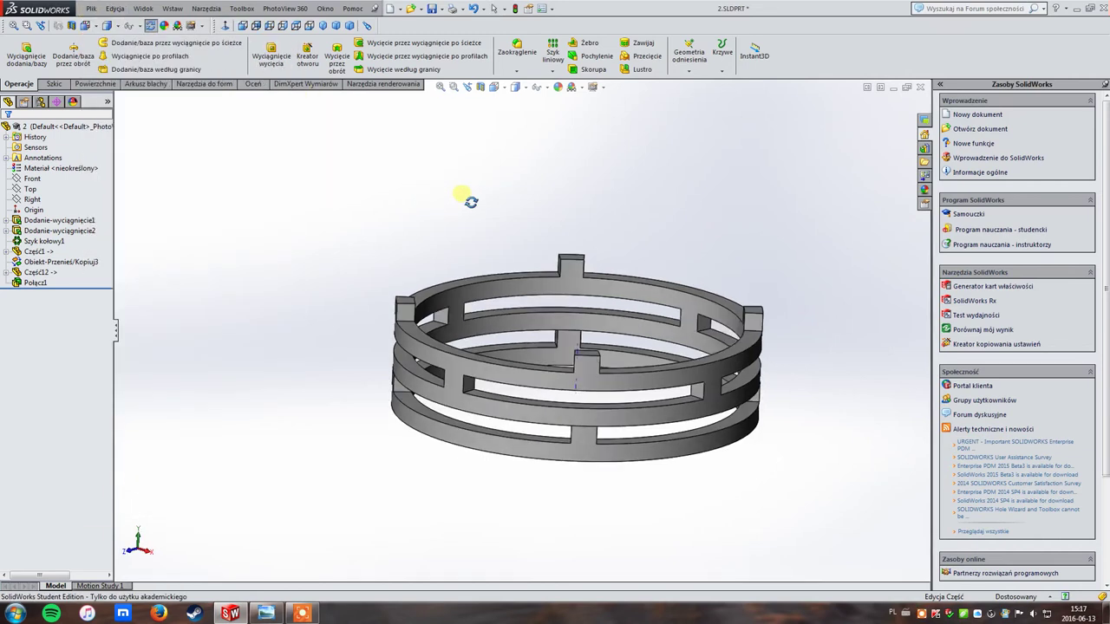
pyautogui.moveTo(434, 298)
pyautogui.mouseDown(button='middle')
pyautogui.moveTo(420, 330)
pyautogui.moveTo(355, 287)
pyautogui.moveTo(360, 279)
pyautogui.mouseUp(button='middle')
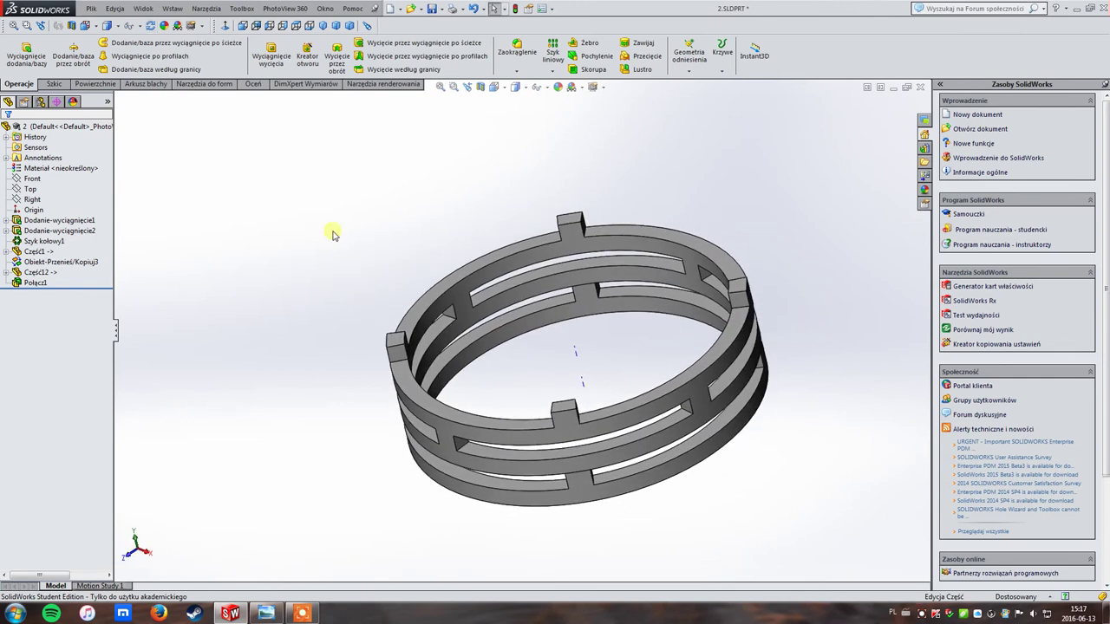
pyautogui.click(90, 8)
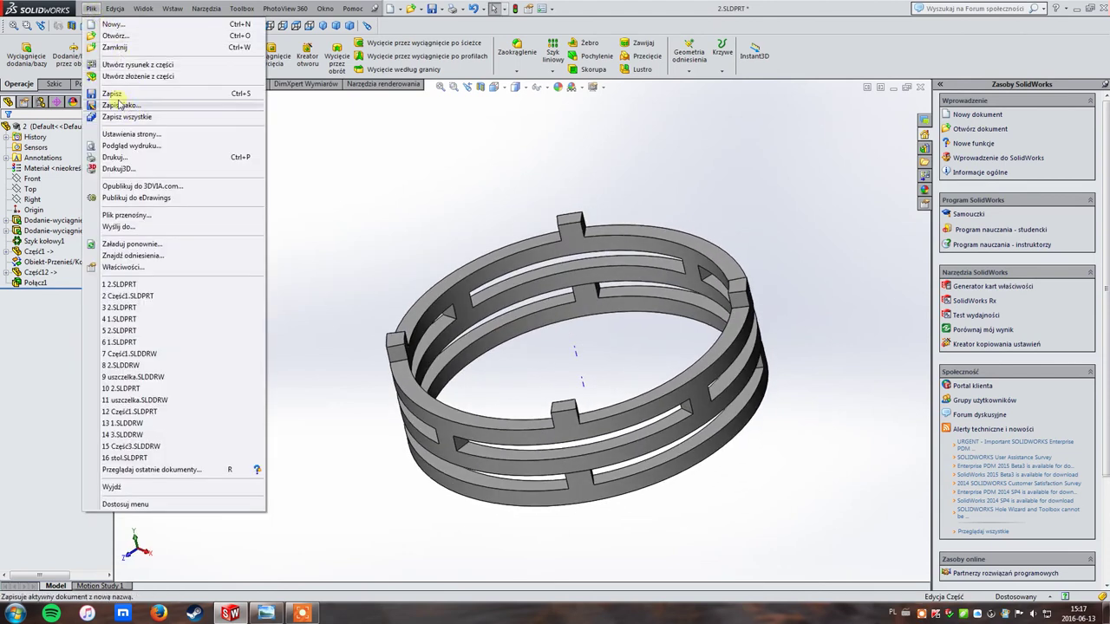
pyautogui.click(113, 93)
# - Create a new blank part, Część2, and pick the circle sketch tool
pyautogui.click(90, 9)
pyautogui.click(104, 23)
pyautogui.click(355, 377)
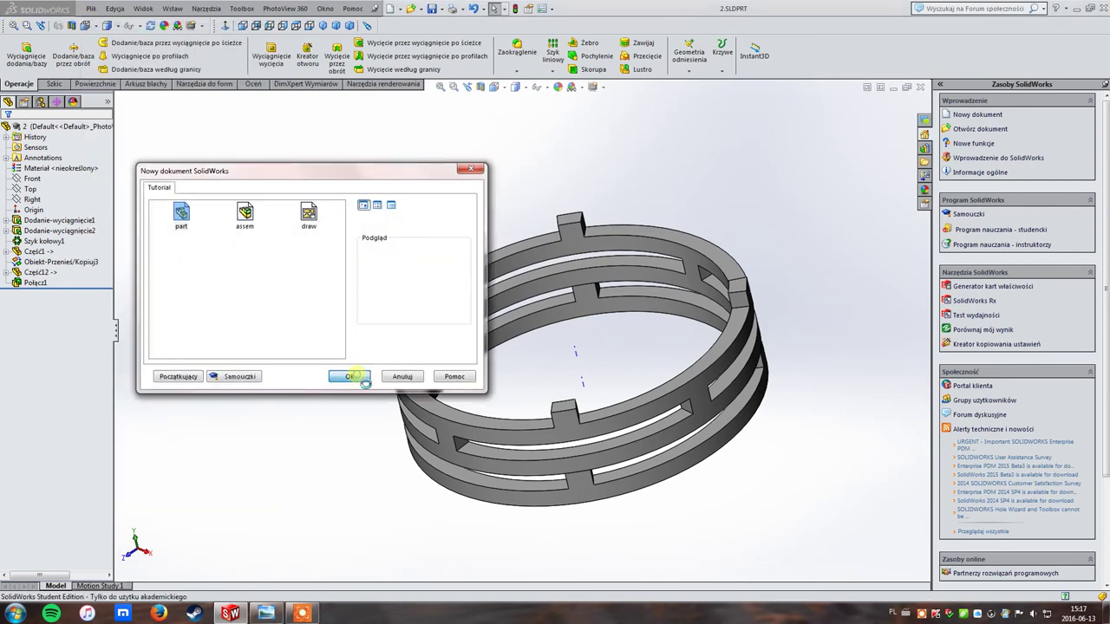
pyautogui.click(54, 84)
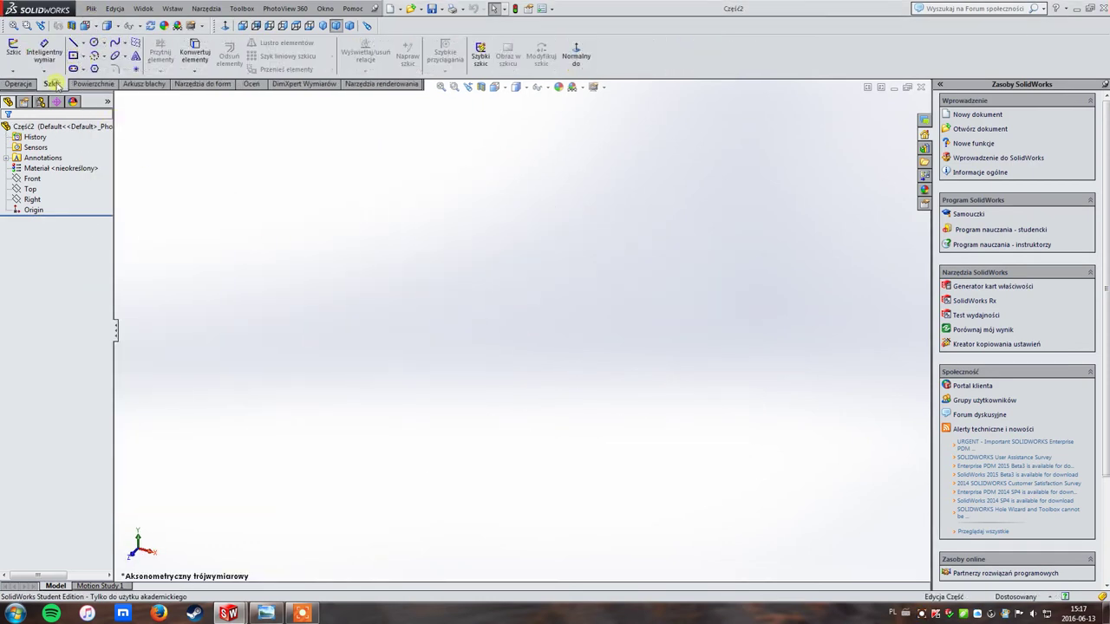
pyautogui.click(94, 44)
# - Sketch a Ø120 circle centred on the origin on the Top plane
pyautogui.click(525, 330)
pyautogui.click(600, 329)
pyautogui.click(743, 319)
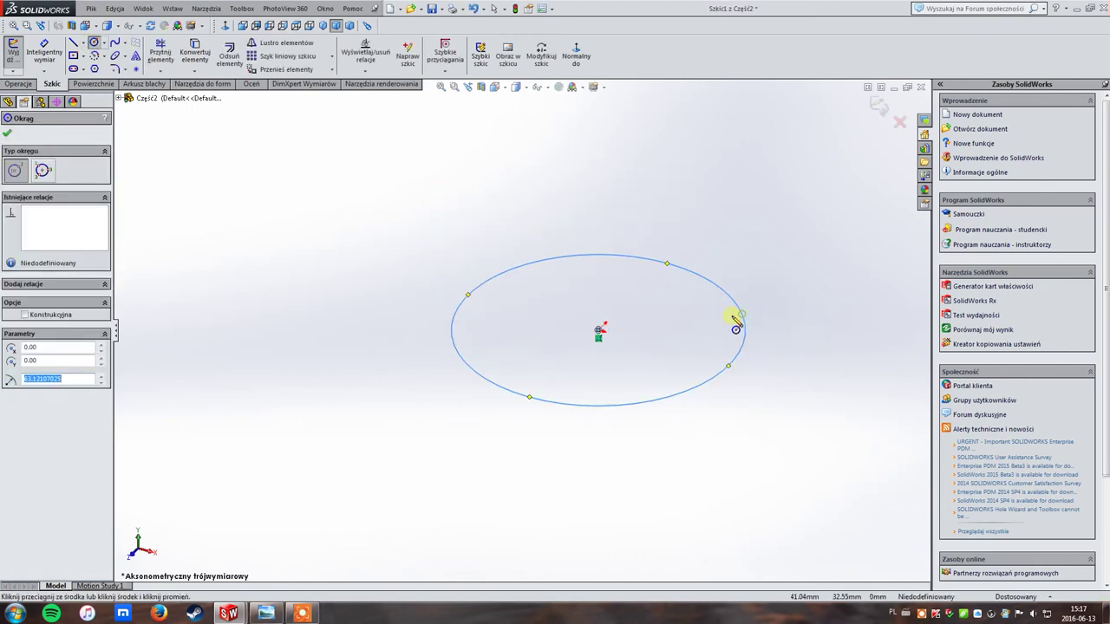
pyautogui.click(59, 64)
pyautogui.click(452, 322)
pyautogui.click(385, 301)
pyautogui.write('120')
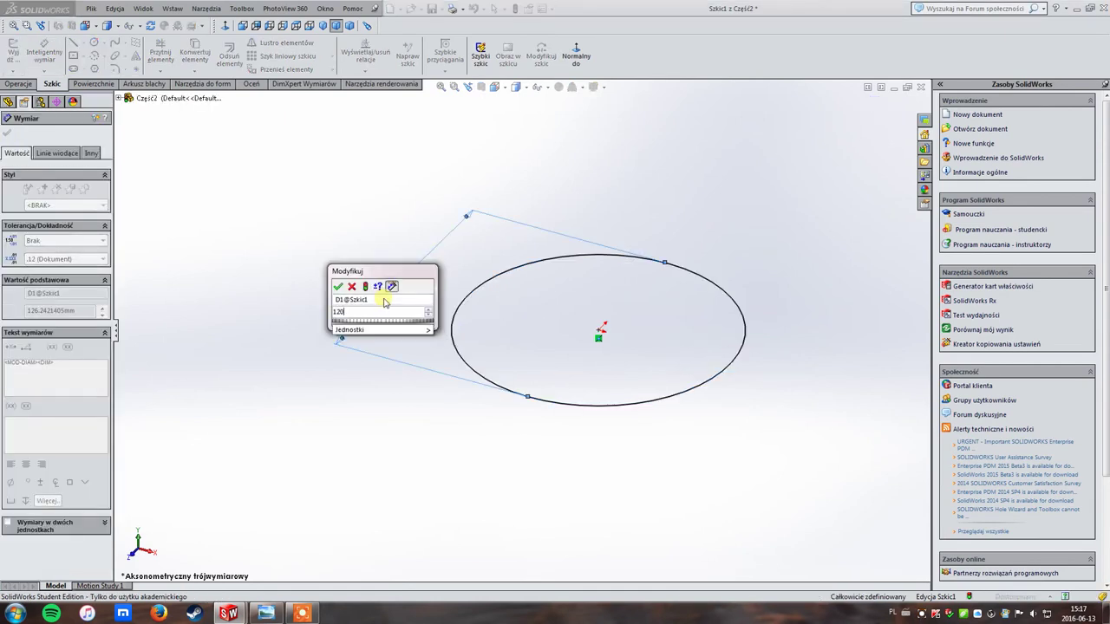
pyautogui.press('Return')
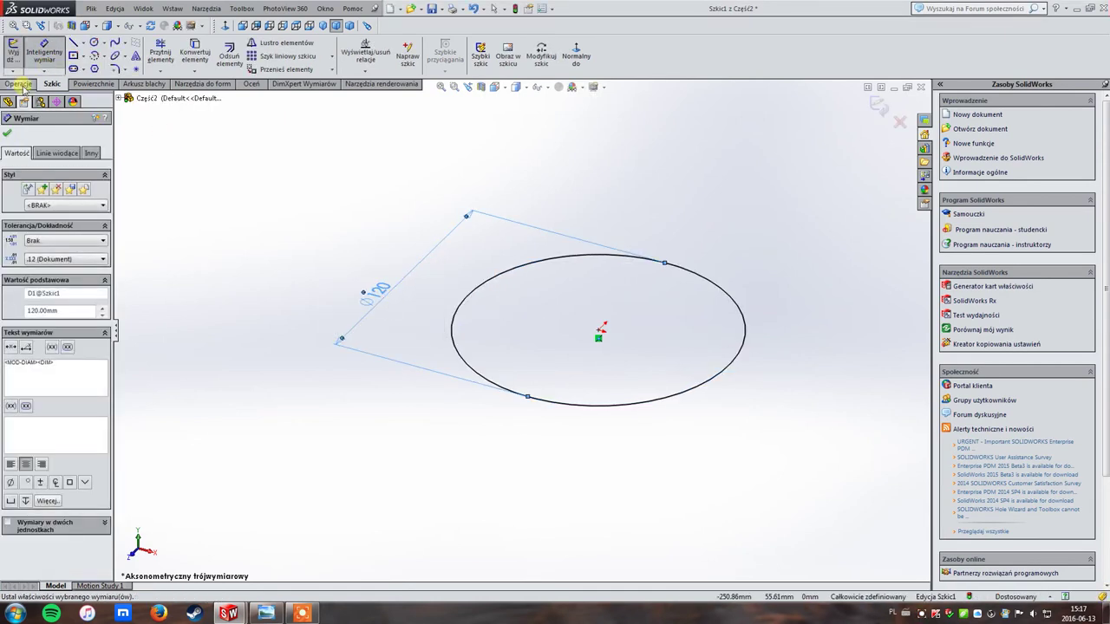
# - Extrude the circle 2 mm into a thin disc
pyautogui.click(18, 84)
pyautogui.click(27, 63)
pyautogui.write('2')
pyautogui.press('Return')
pyautogui.moveTo(542, 322)
pyautogui.mouseDown(button='middle')
pyautogui.moveTo(546, 256)
pyautogui.moveTo(544, 275)
pyautogui.mouseUp(button='middle')
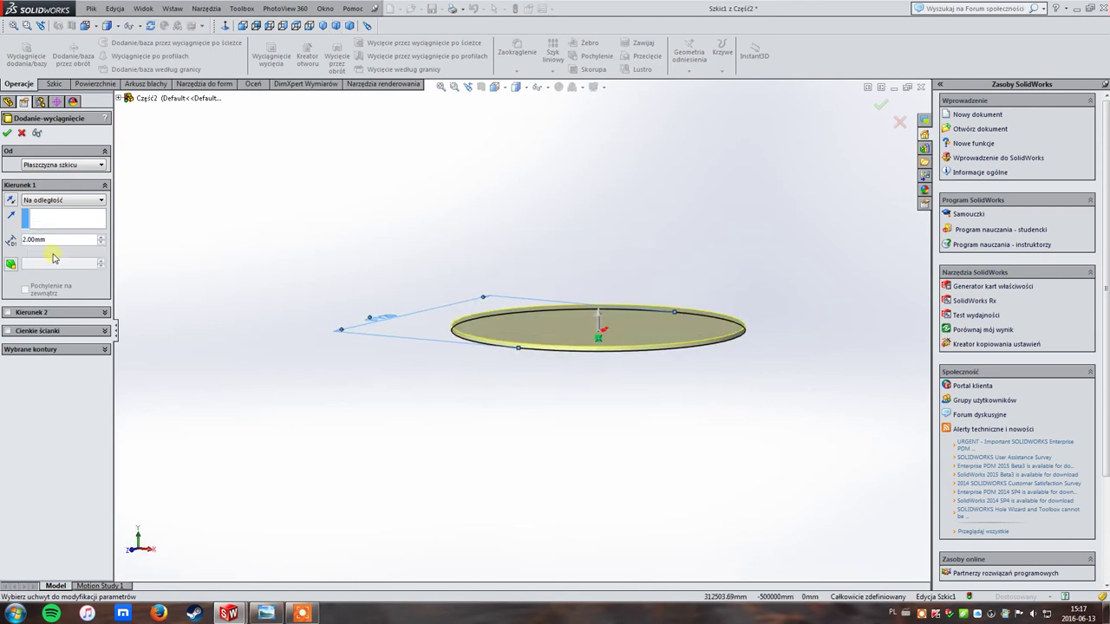
pyautogui.click(9, 133)
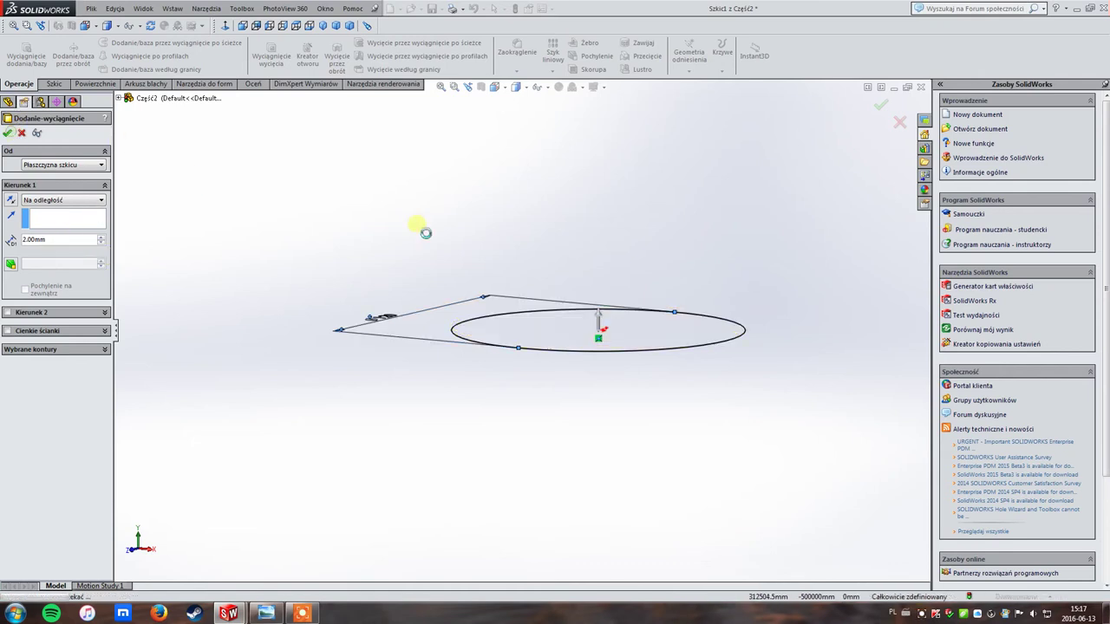
pyautogui.moveTo(580, 357)
pyautogui.mouseDown(button='middle')
pyautogui.moveTo(560, 307)
pyautogui.moveTo(607, 181)
pyautogui.moveTo(639, 147)
pyautogui.mouseUp(button='middle')
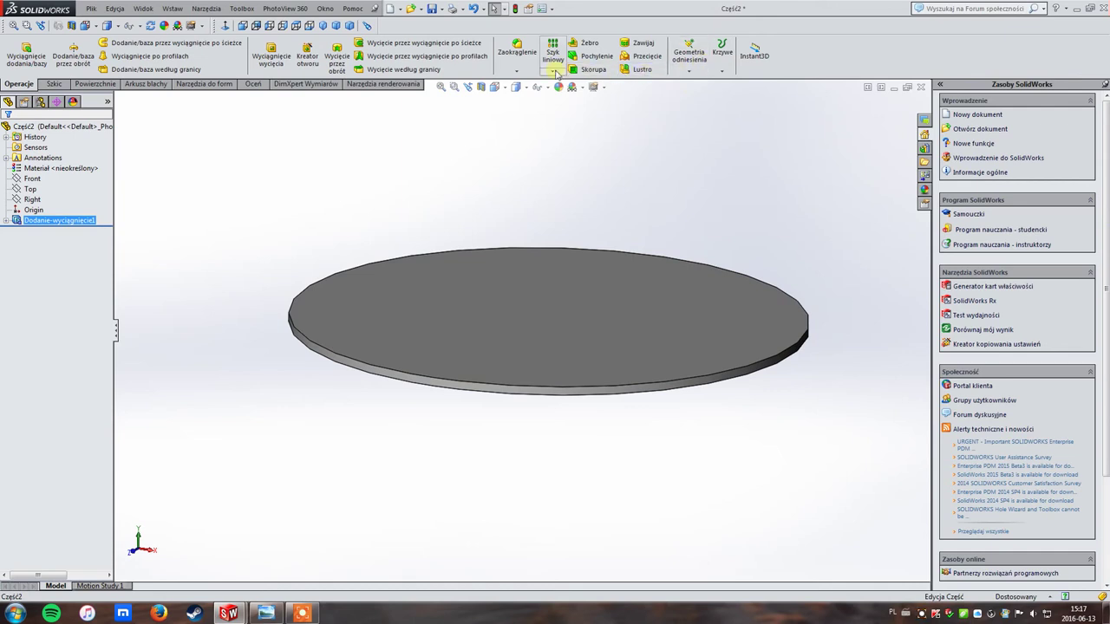
# - Add a full round fillet across the disc's top, rim and bottom faces
pyautogui.click(517, 48)
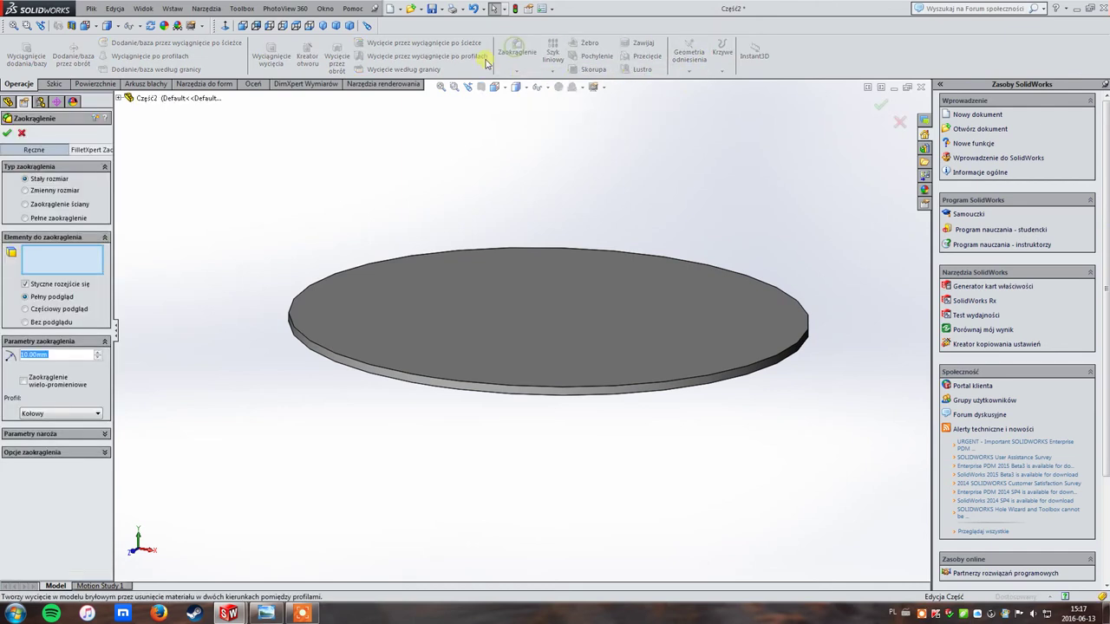
pyautogui.click(27, 219)
pyautogui.click(441, 290)
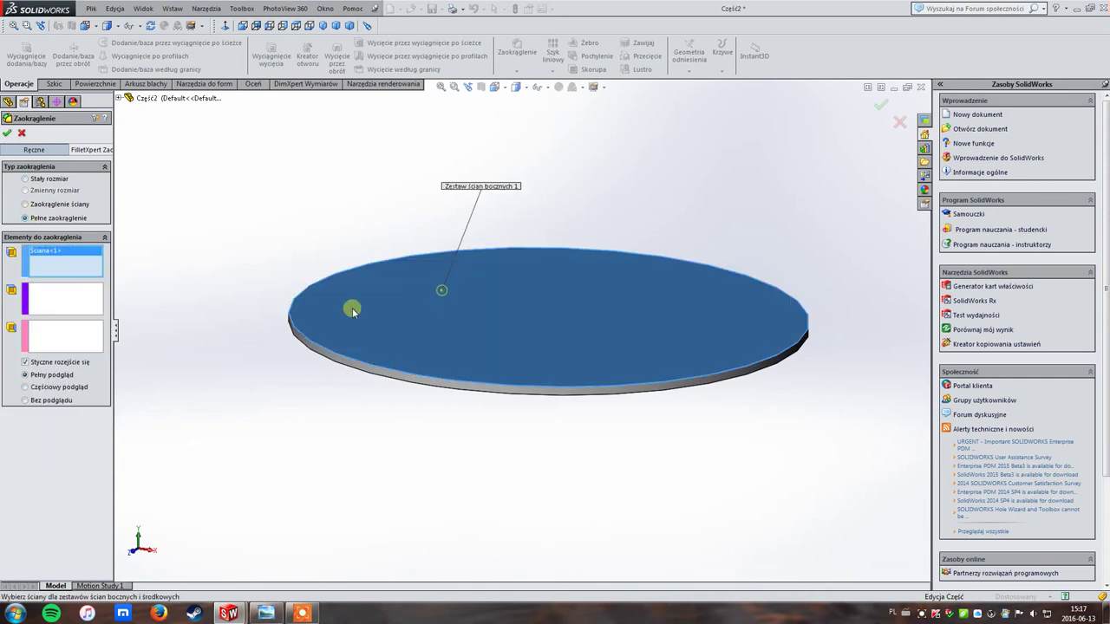
pyautogui.click(64, 295)
pyautogui.click(345, 361)
pyautogui.moveTo(320, 277)
pyautogui.mouseDown(button='middle')
pyautogui.moveTo(448, 268)
pyautogui.moveTo(489, 322)
pyautogui.mouseUp(button='middle')
pyautogui.click(448, 265)
pyautogui.scroll(3, 460, 262)
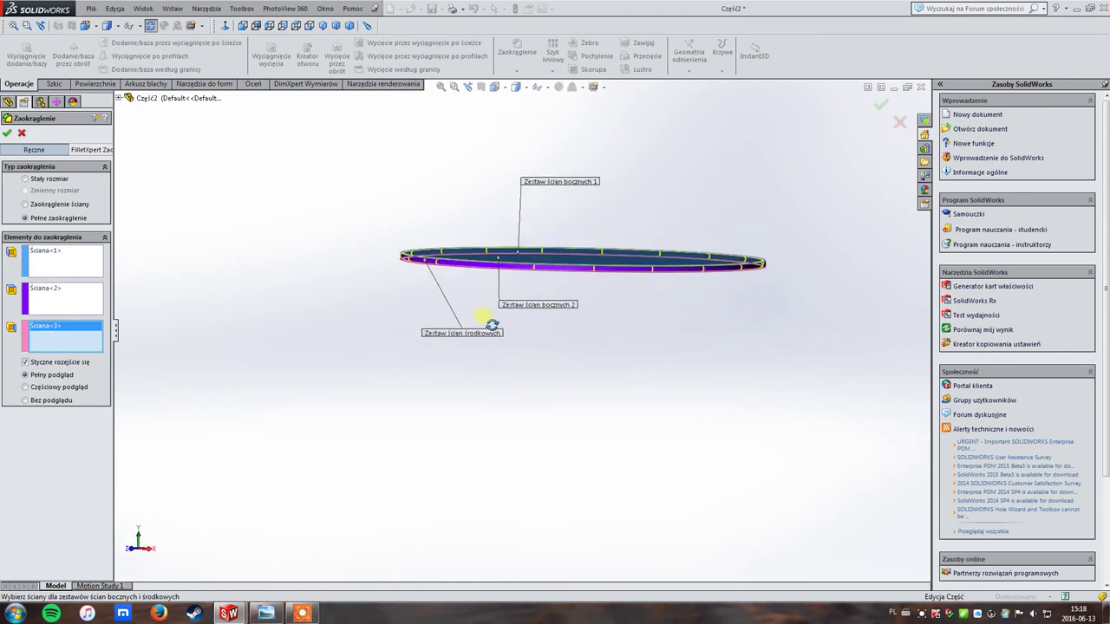
pyautogui.click(879, 105)
pyautogui.moveTo(581, 221)
pyautogui.mouseDown(button='middle')
pyautogui.moveTo(569, 243)
pyautogui.moveTo(384, 205)
pyautogui.mouseUp(button='middle')
# - Save the disc part as 'blat'
pyautogui.click(90, 8)
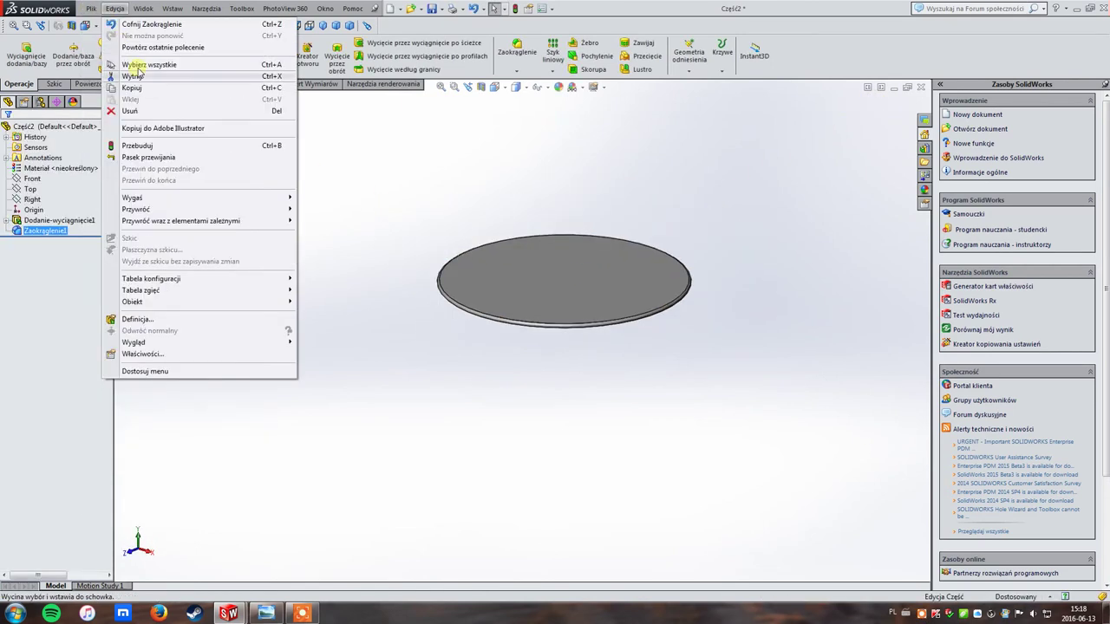
pyautogui.click(116, 106)
pyautogui.write('blat')
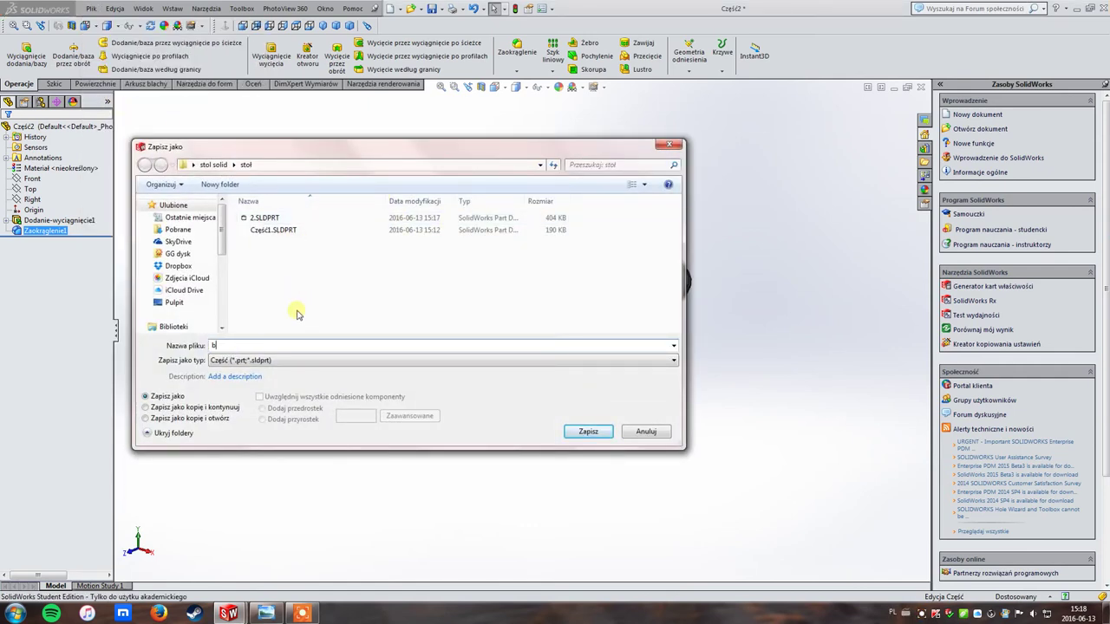
pyautogui.click(590, 433)
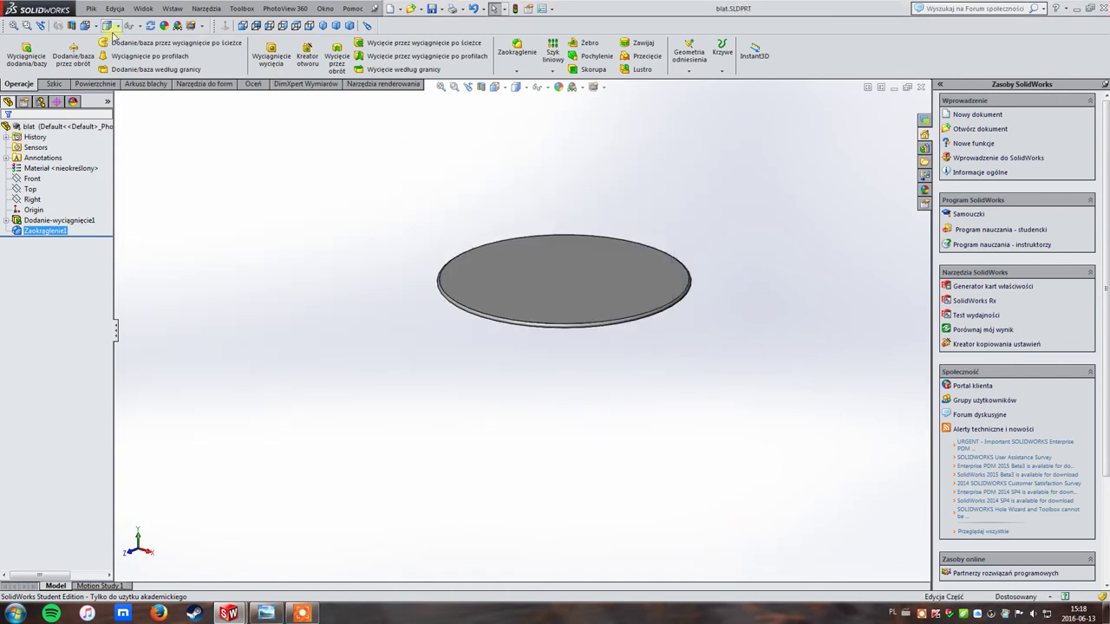
pyautogui.click(90, 8)
# - Create a new assembly and place the ring base part 2 in it
pyautogui.click(121, 76)
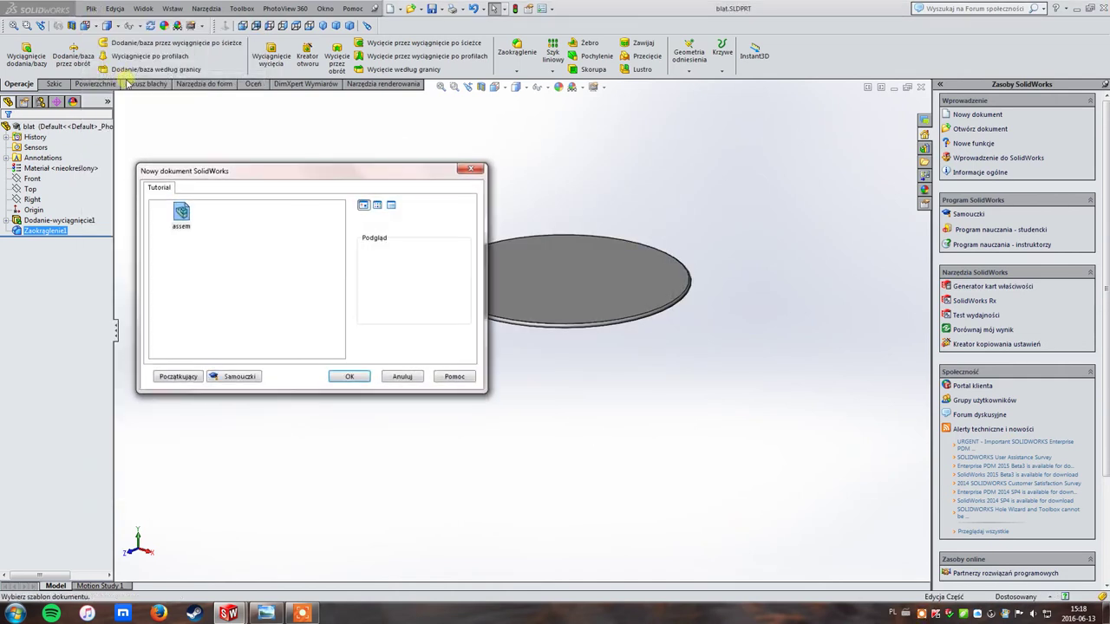
pyautogui.click(360, 379)
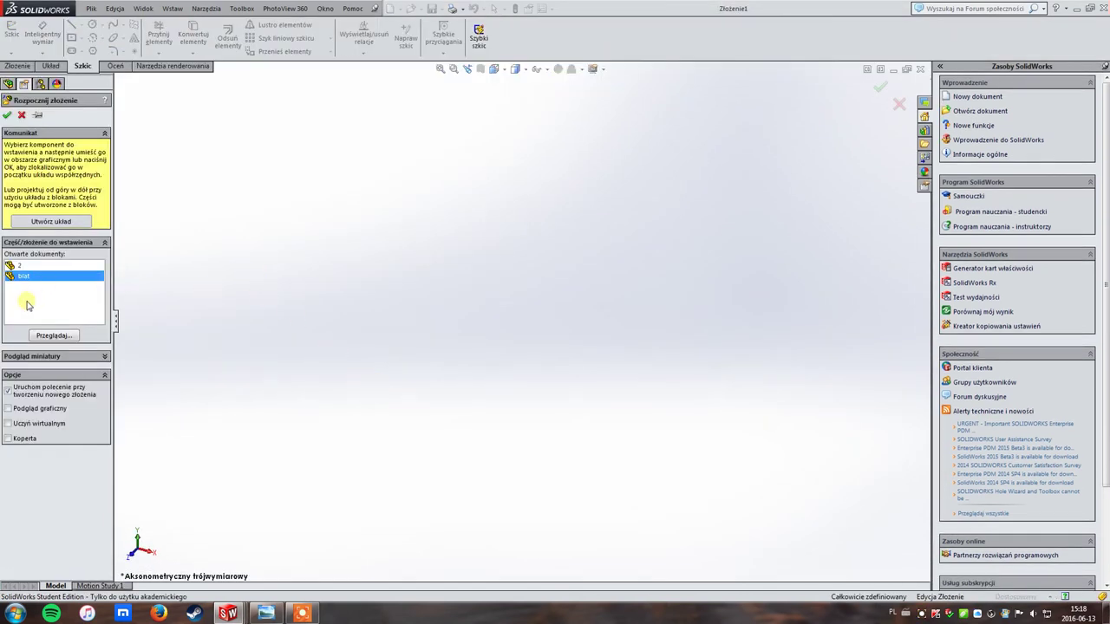
pyautogui.click(19, 266)
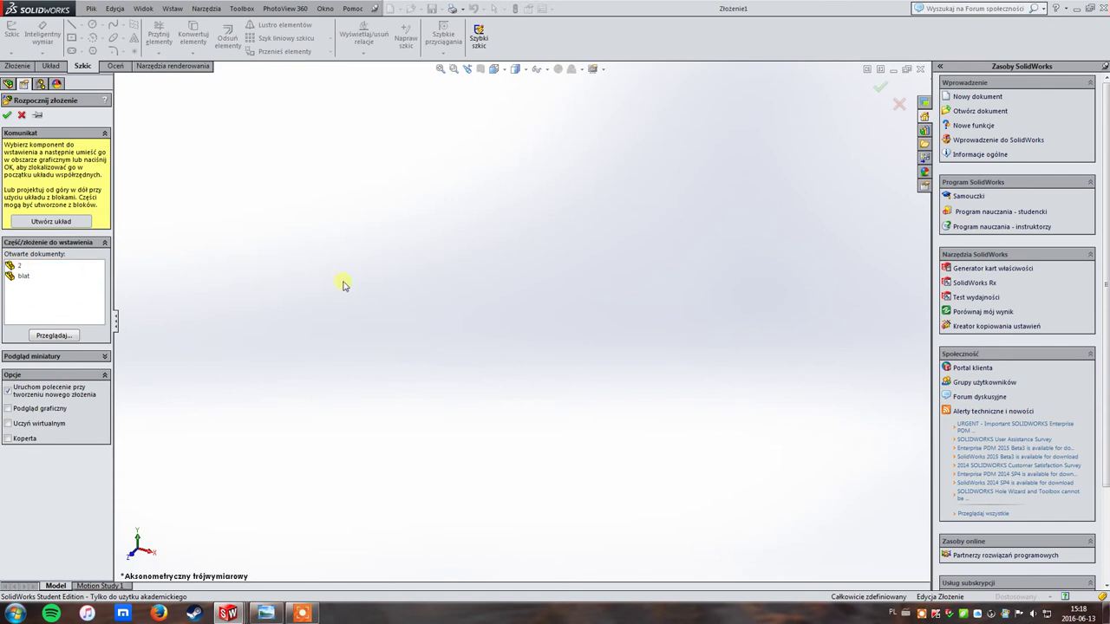
pyautogui.click(19, 267)
pyautogui.click(421, 263)
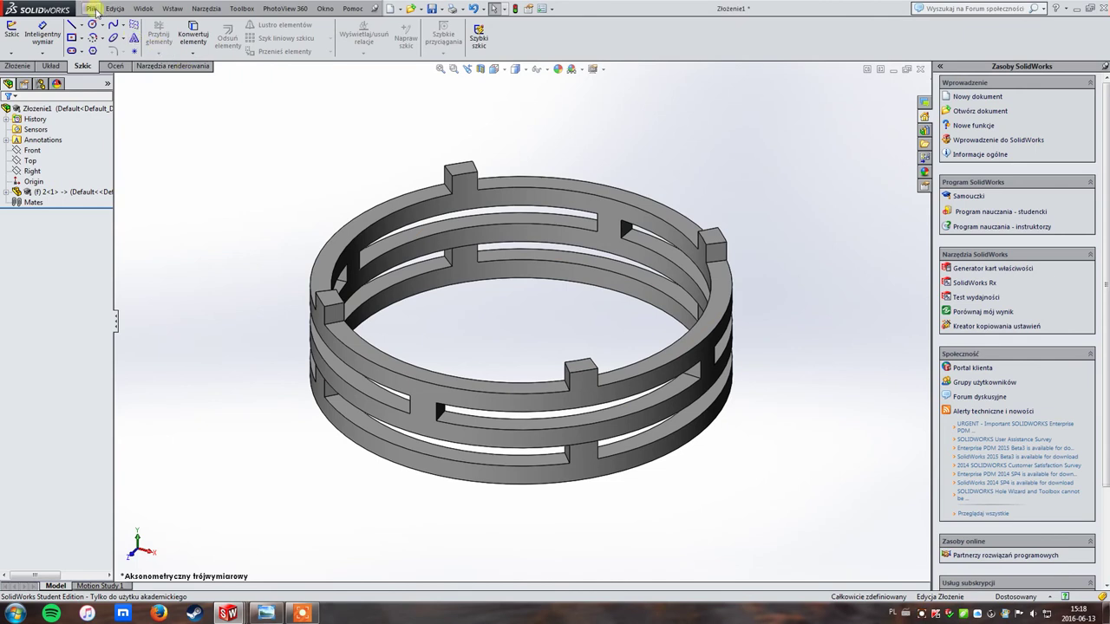
pyautogui.moveTo(567, 312); pyautogui.dragTo(605, 235, button='middle')
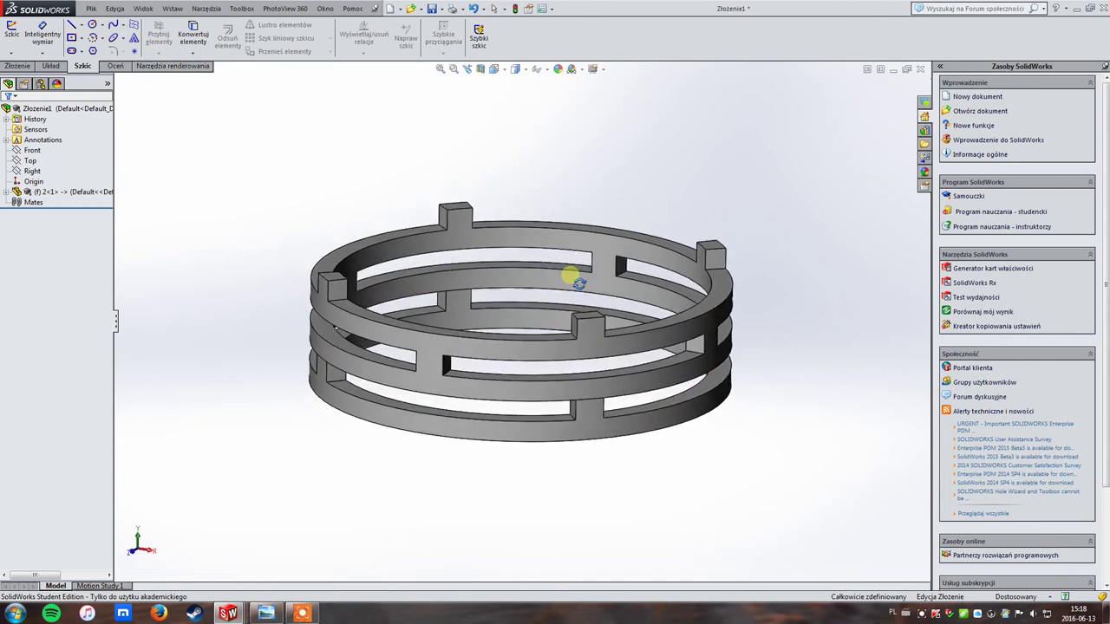
pyautogui.moveTo(491, 355)
pyautogui.mouseDown(button='middle')
pyautogui.moveTo(498, 293)
pyautogui.moveTo(453, 280)
pyautogui.mouseUp(button='middle')
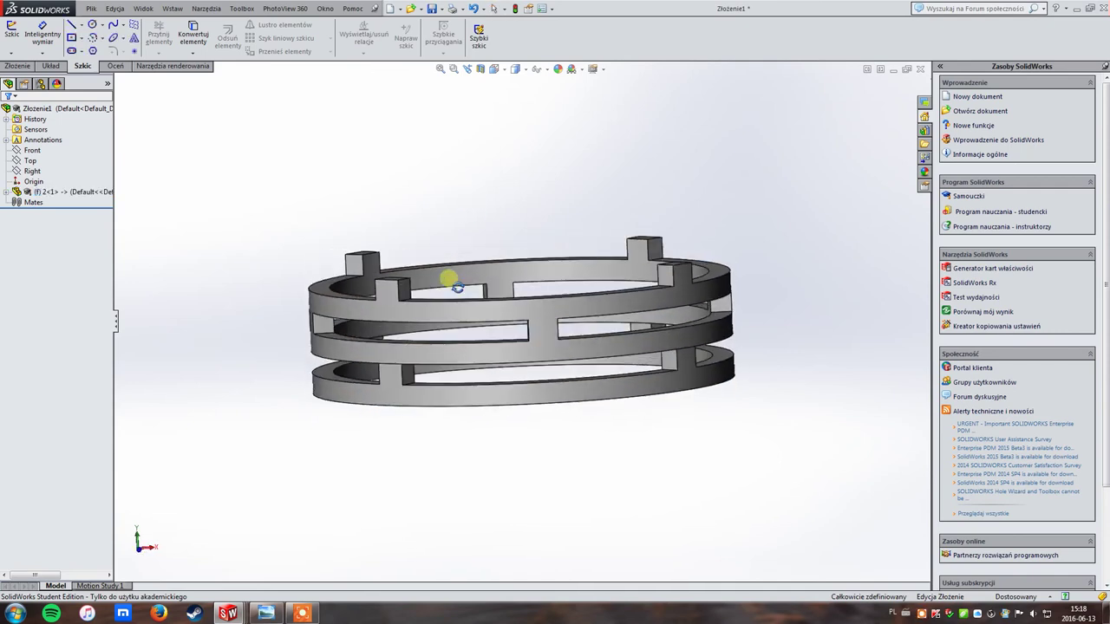
# - Expand the ring component's features and switch to the 2.SLDPRT window
pyautogui.click(673, 362)
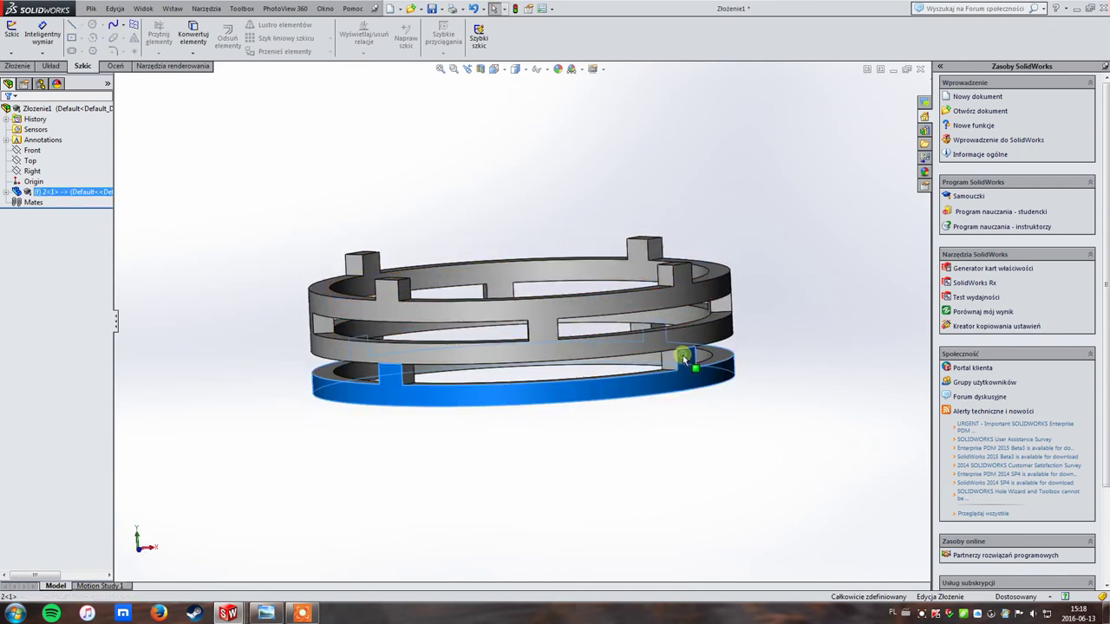
pyautogui.click(6, 192)
pyautogui.moveTo(227, 614)
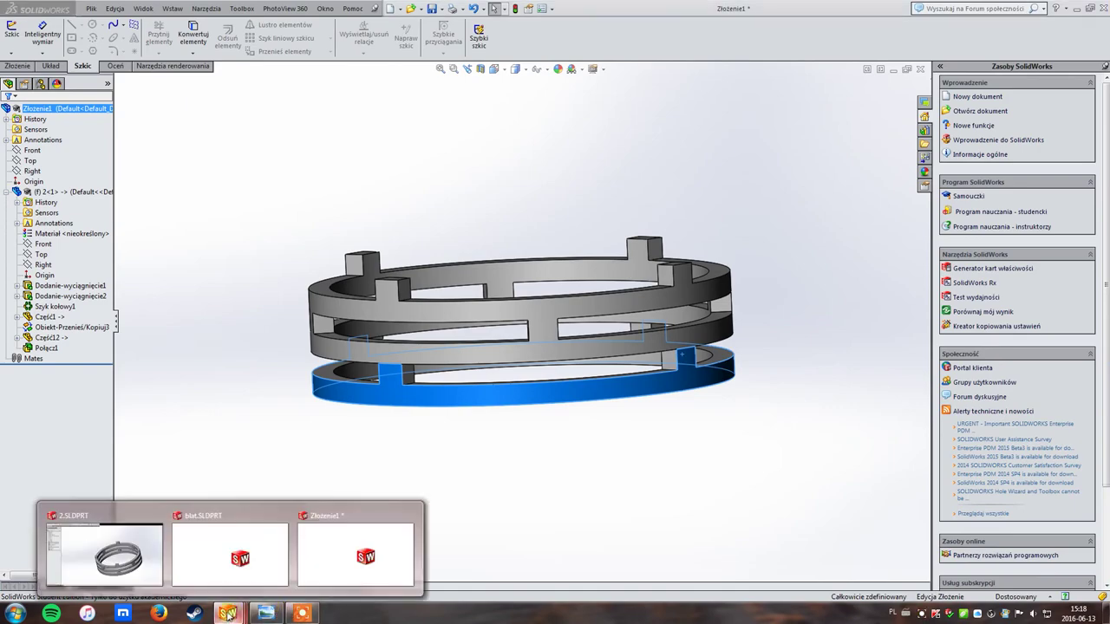
pyautogui.click(225, 548)
pyautogui.moveTo(409, 344)
pyautogui.mouseDown(button='middle')
pyautogui.moveTo(235, 391)
pyautogui.moveTo(231, 151)
pyautogui.mouseUp(button='middle')
pyautogui.click(143, 8)
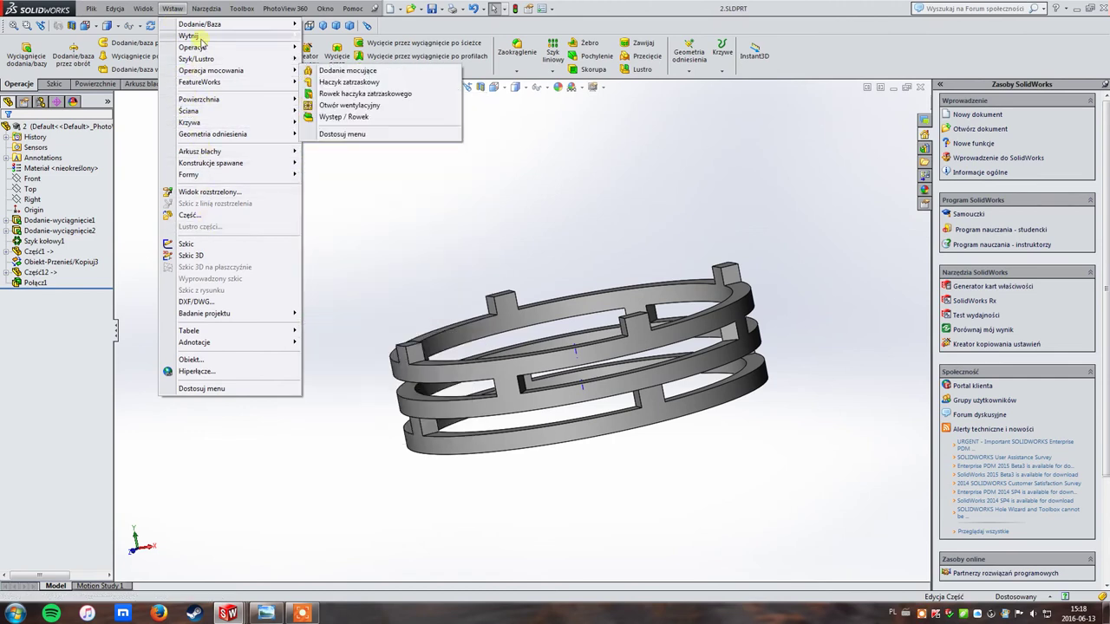
pyautogui.moveTo(193, 47)
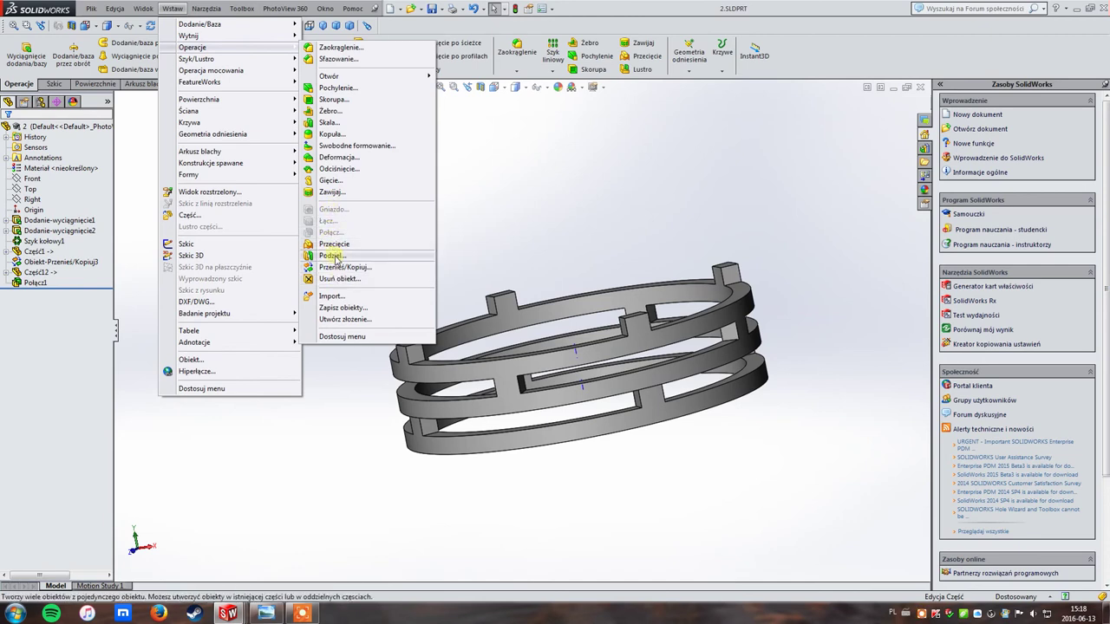
# - Dismiss the feature menu, then orbit and zoom to inspect the ring part
pyautogui.click(458, 355)
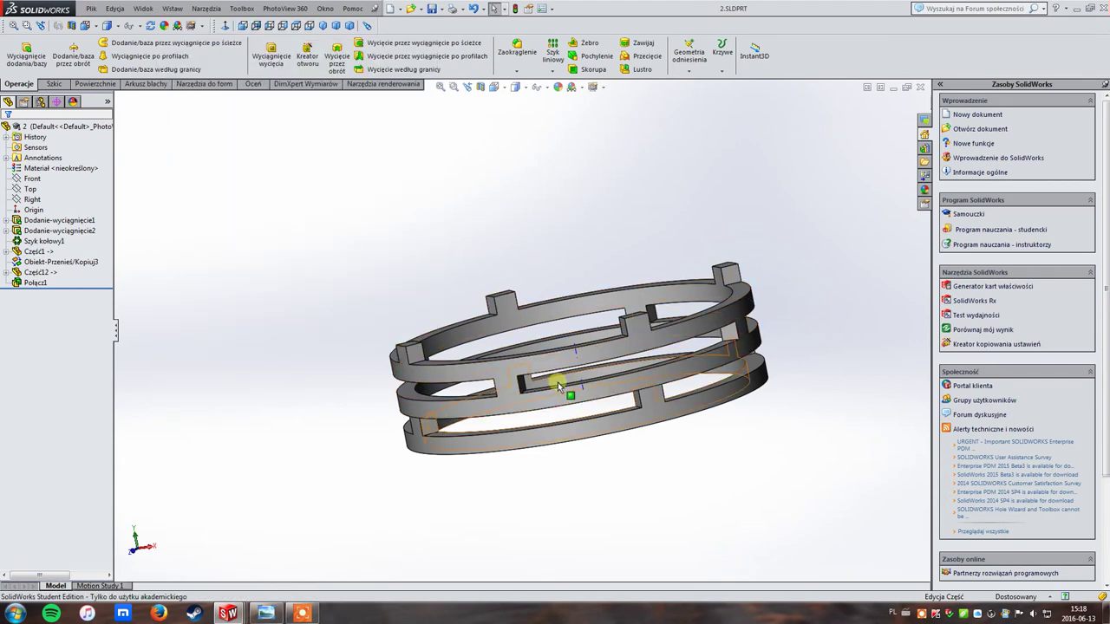
pyautogui.moveTo(564, 384); pyautogui.dragTo(615, 441, button='middle')
pyautogui.scroll(-3, 550, 414)
pyautogui.scroll(-3, 564, 438)
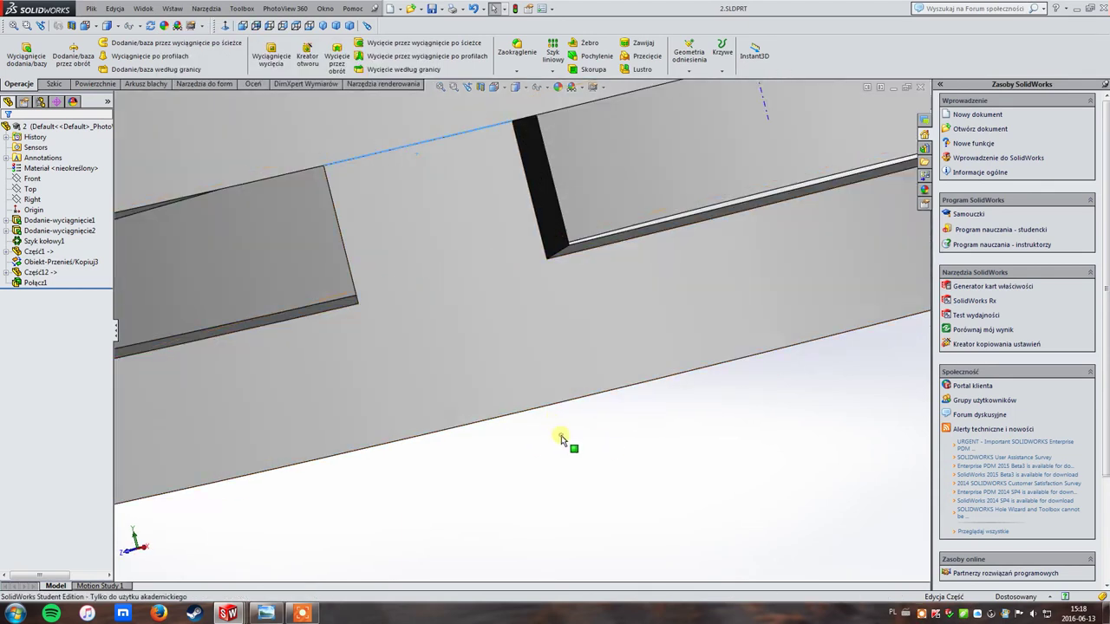
pyautogui.scroll(-3, 573, 395)
pyautogui.scroll(3, 573, 395)
pyautogui.scroll(2, 555, 303)
pyautogui.scroll(3, 546, 329)
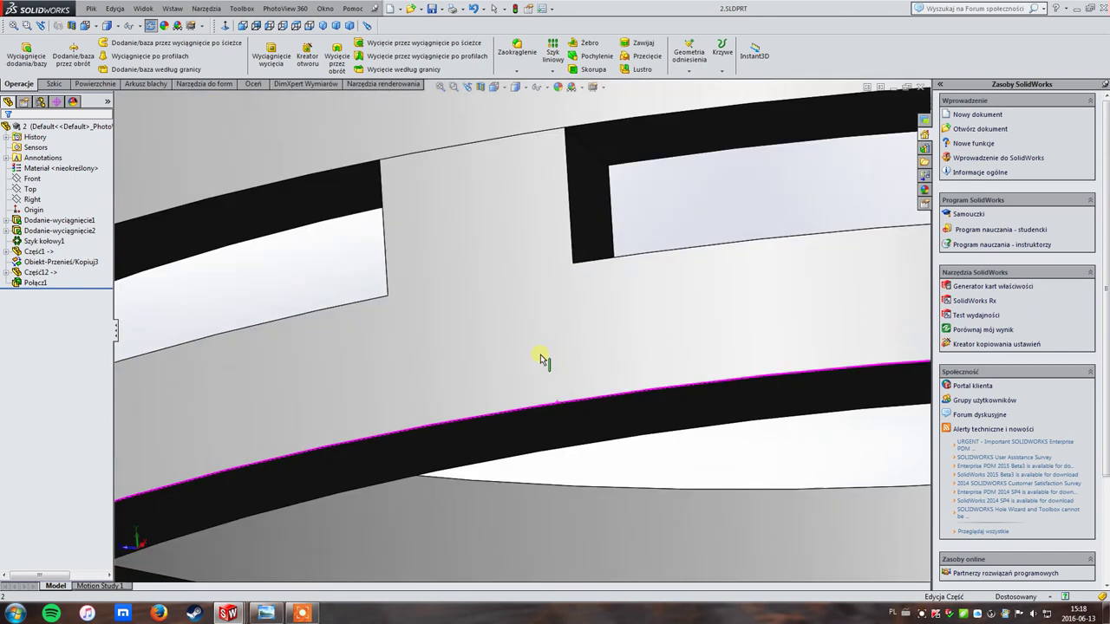
pyautogui.scroll(3, 503, 359)
pyautogui.scroll(2, 493, 360)
pyautogui.scroll(3, 433, 322)
pyautogui.scroll(2, 520, 364)
pyautogui.moveTo(627, 404)
pyautogui.mouseDown(button='middle')
pyautogui.moveTo(529, 374)
pyautogui.moveTo(404, 442)
pyautogui.moveTo(501, 438)
pyautogui.mouseUp(button='middle')
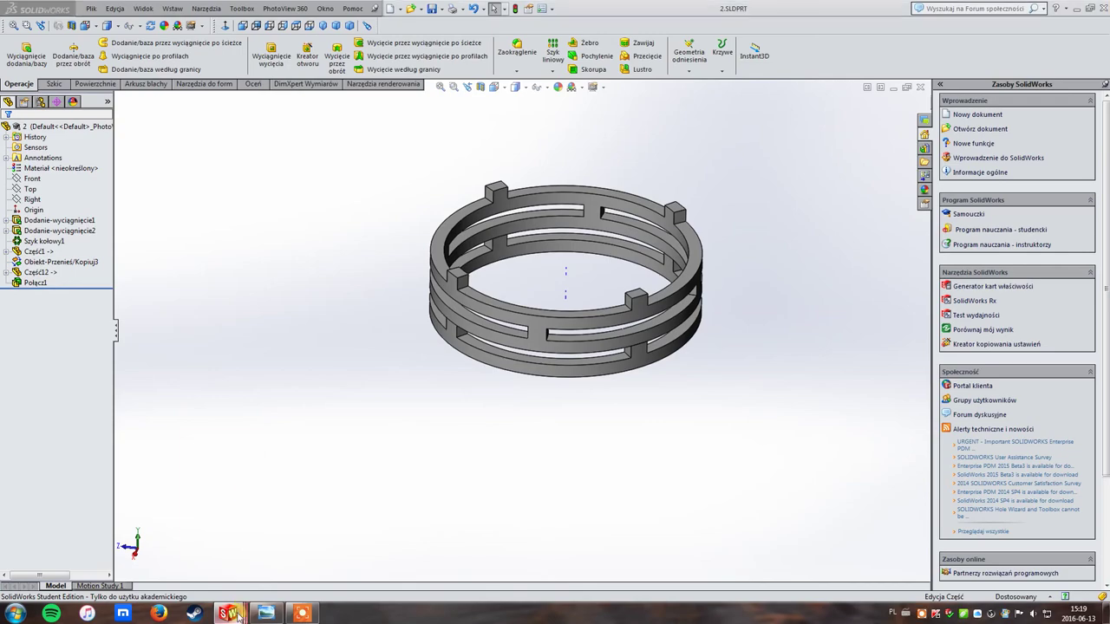
# - Return to the Złożenie1 assembly window and orbit and zoom its view
pyautogui.click(316, 542)
pyautogui.moveTo(322, 528)
pyautogui.mouseDown(button='middle')
pyautogui.moveTo(354, 454)
pyautogui.moveTo(364, 486)
pyautogui.moveTo(449, 465)
pyautogui.moveTo(448, 565)
pyautogui.moveTo(462, 447)
pyautogui.moveTo(435, 417)
pyautogui.mouseUp(button='middle')
pyautogui.scroll(5, 364, 481)
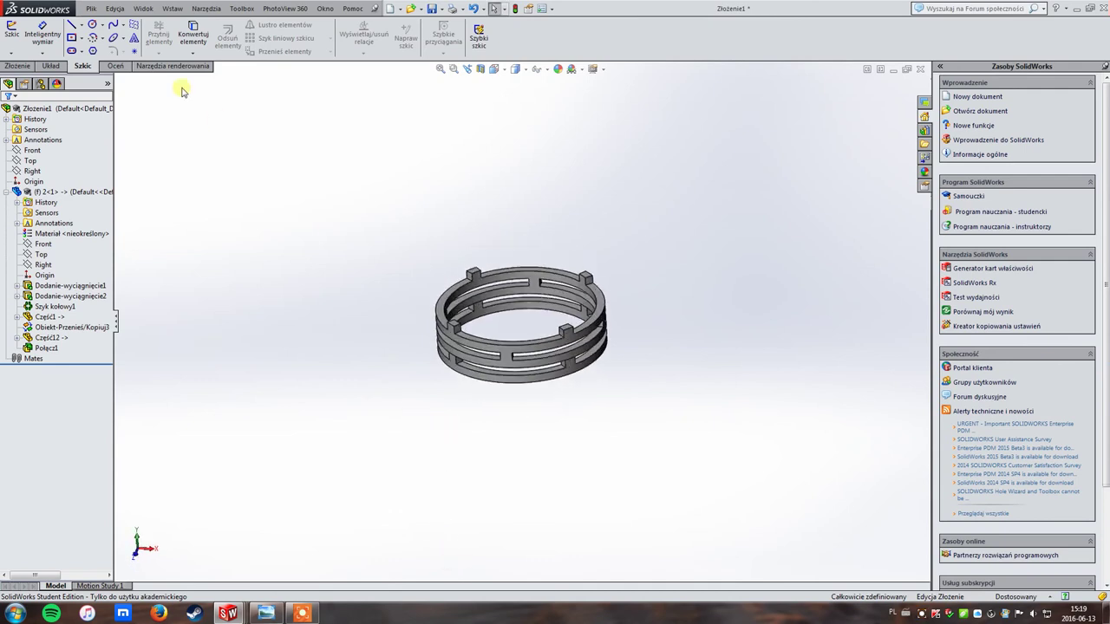
# - Insert the blat disc component into the assembly above the ring base
pyautogui.click(94, 9)
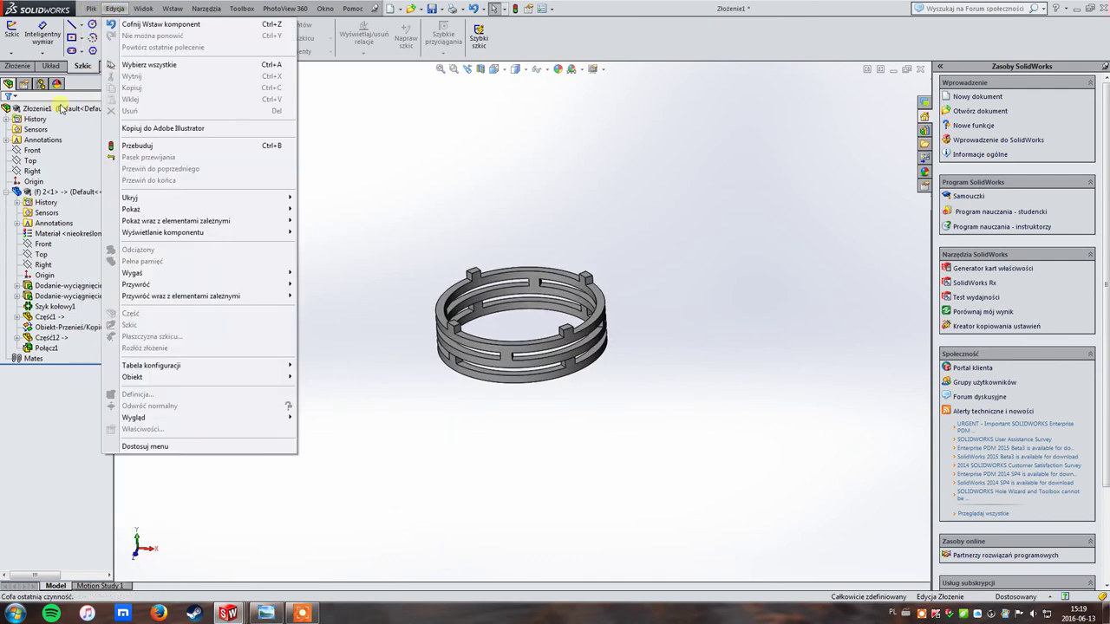
pyautogui.click(25, 66)
pyautogui.click(101, 35)
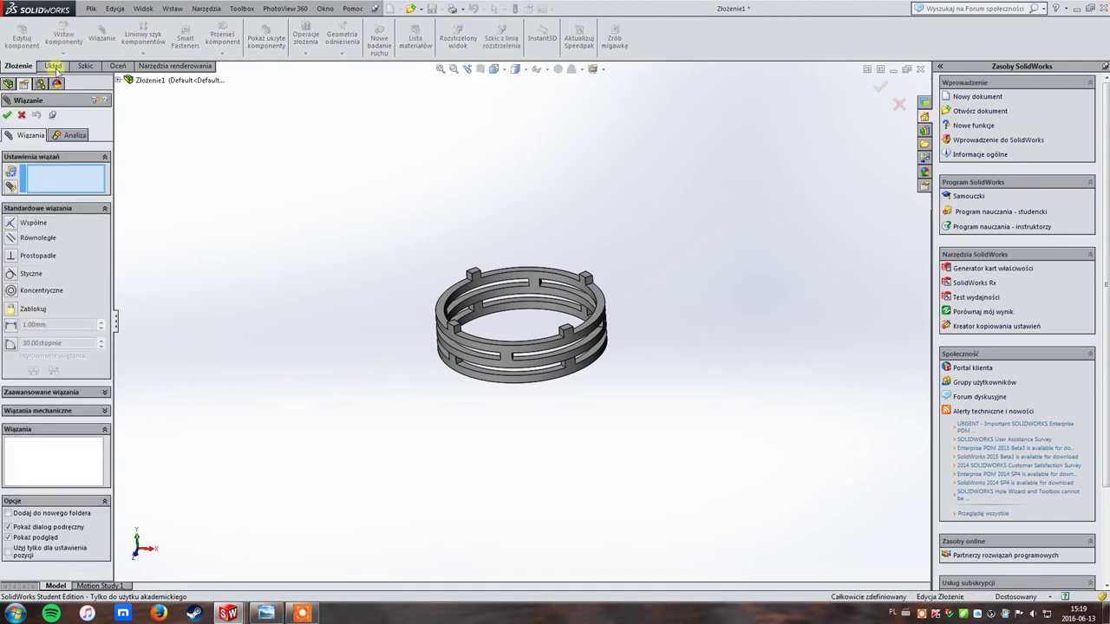
pyautogui.click(21, 115)
pyautogui.click(73, 33)
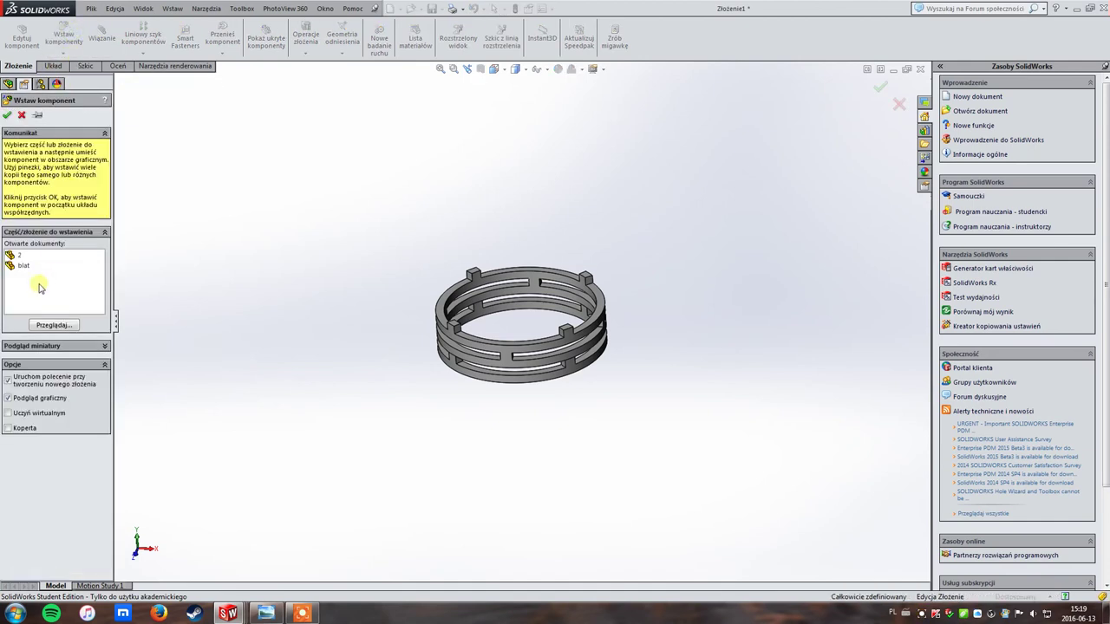
pyautogui.click(460, 248)
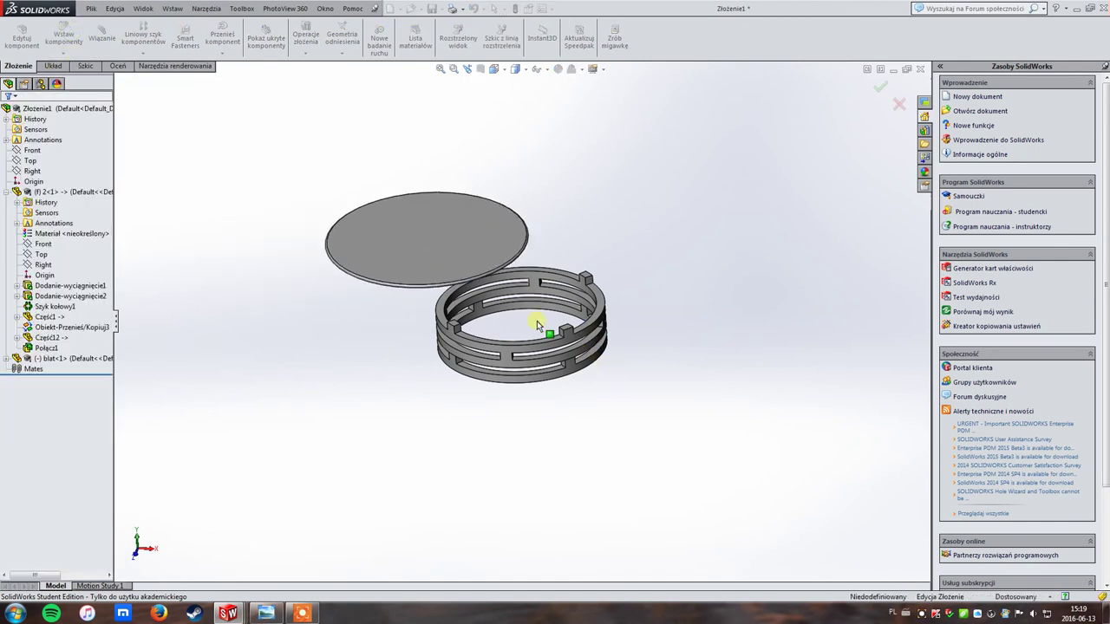
pyautogui.moveTo(590, 260); pyautogui.dragTo(607, 156, button='middle')
# - Add a concentric mate between the disc's rim edge and the ring's top edge
pyautogui.click(101, 34)
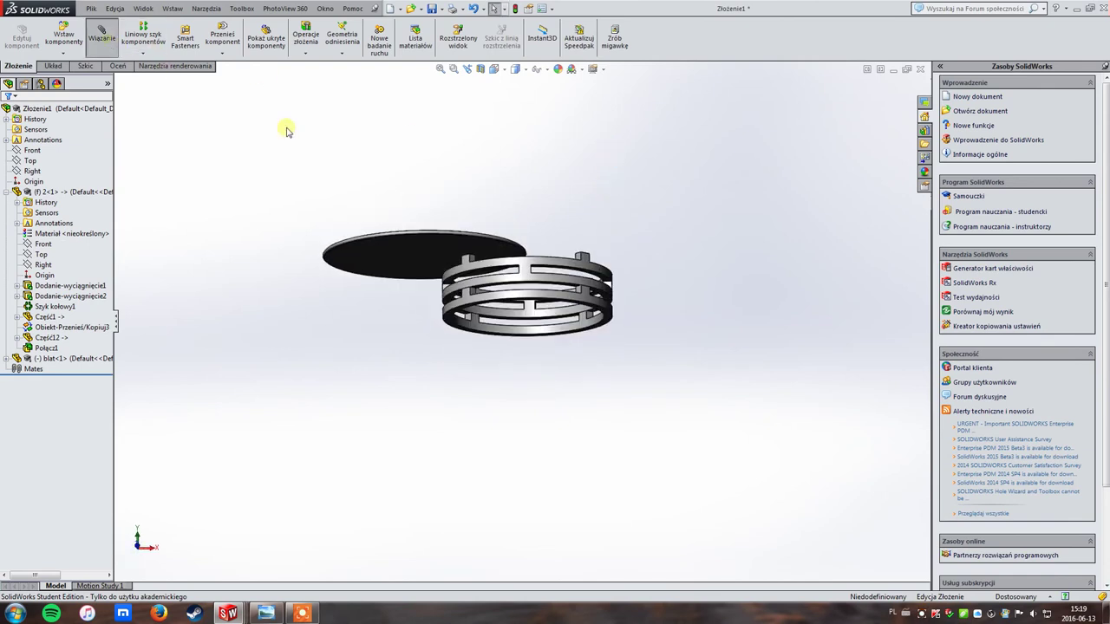
pyautogui.scroll(-3, 469, 252)
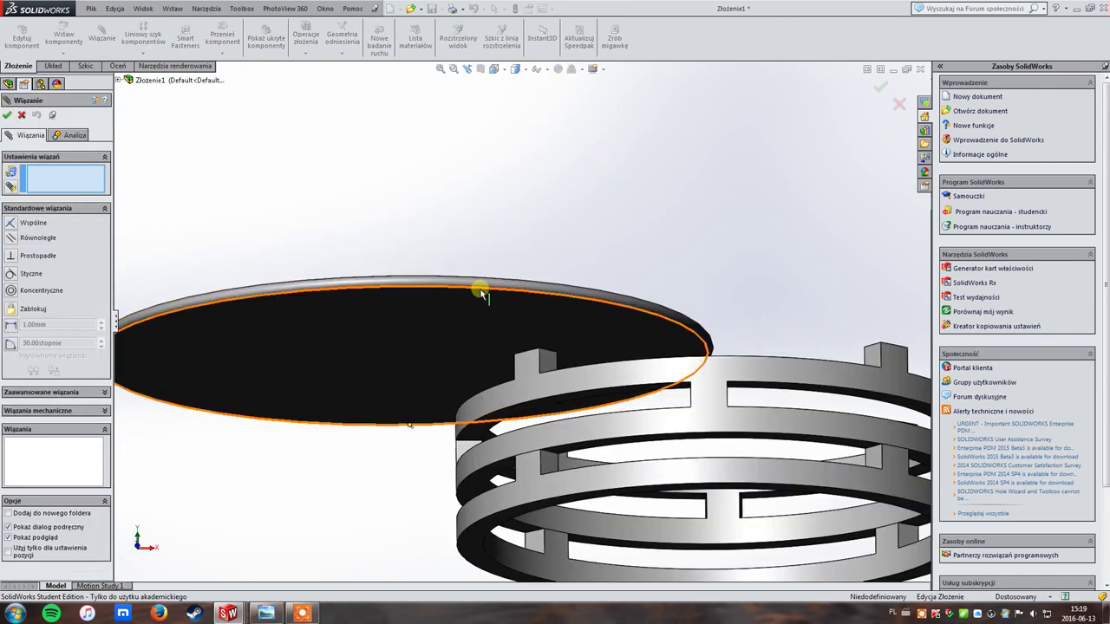
pyautogui.click(479, 288)
pyautogui.moveTo(714, 359); pyautogui.dragTo(696, 446, button='middle')
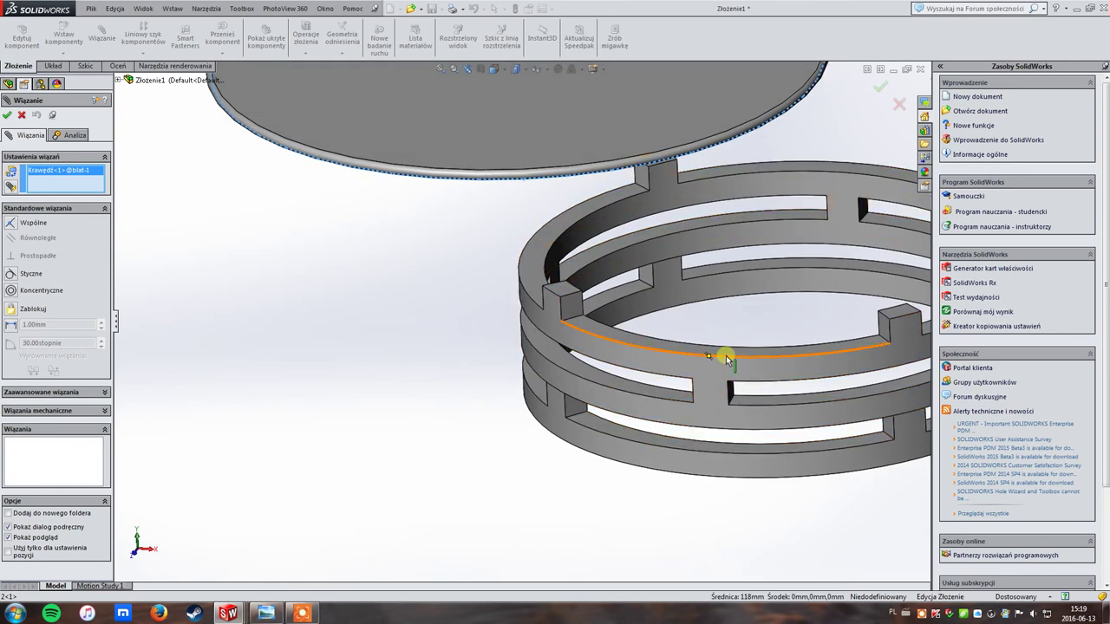
pyautogui.click(725, 355)
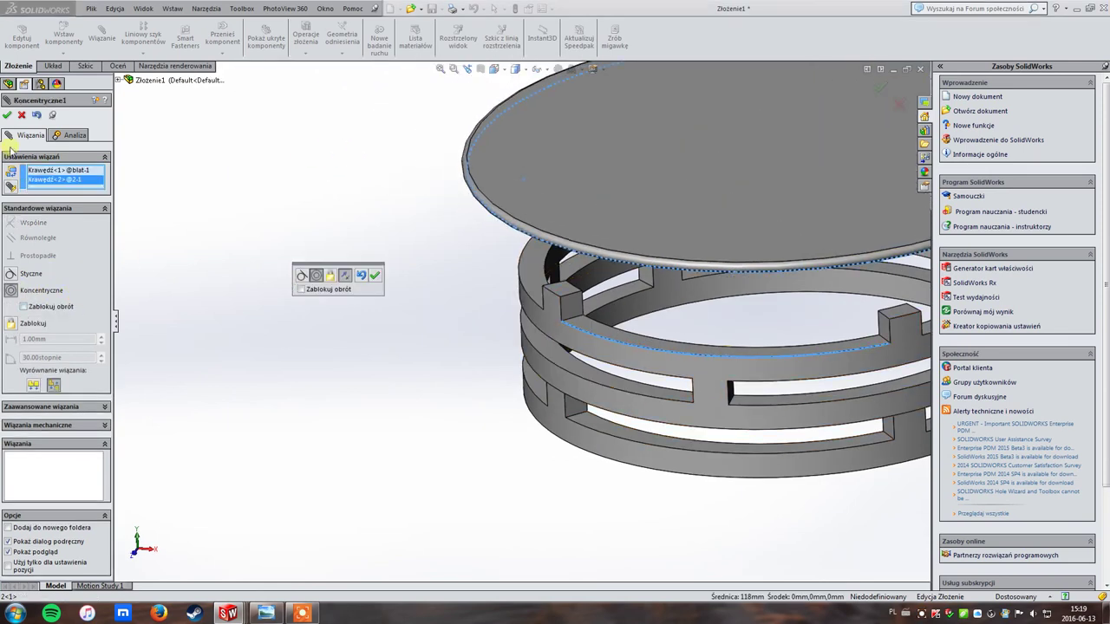
pyautogui.click(7, 115)
# - Add a coincident mate seating the disc on the ring's top face, then check the fit
pyautogui.moveTo(379, 310)
pyautogui.mouseDown(button='middle')
pyautogui.moveTo(396, 314)
pyautogui.moveTo(391, 227)
pyautogui.mouseUp(button='middle')
pyautogui.moveTo(616, 256); pyautogui.dragTo(595, 318, button='middle')
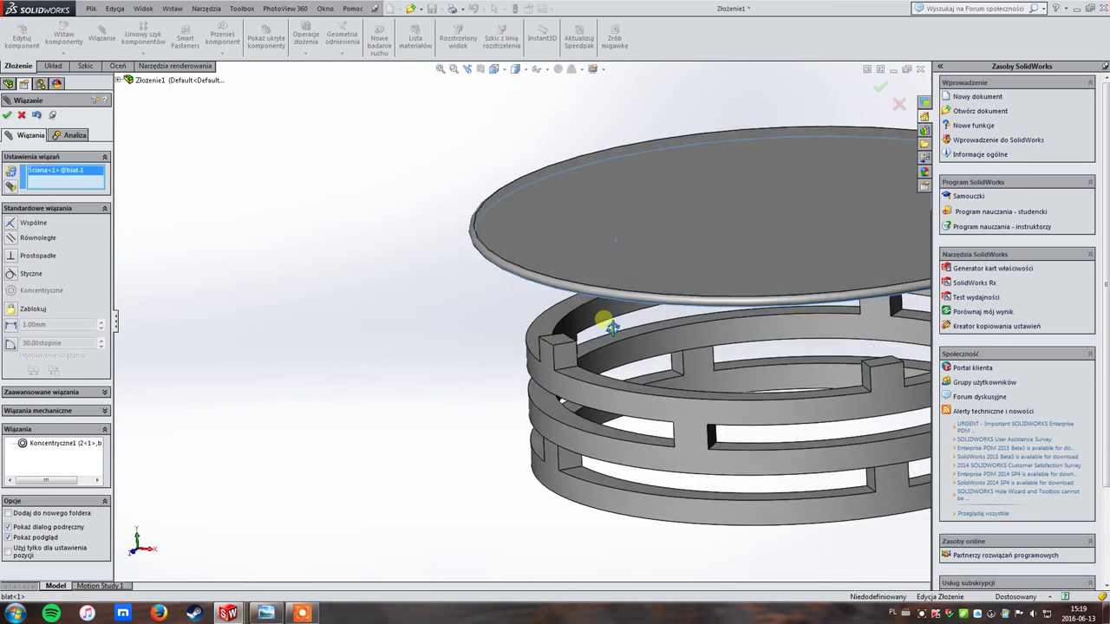
pyautogui.click(555, 349)
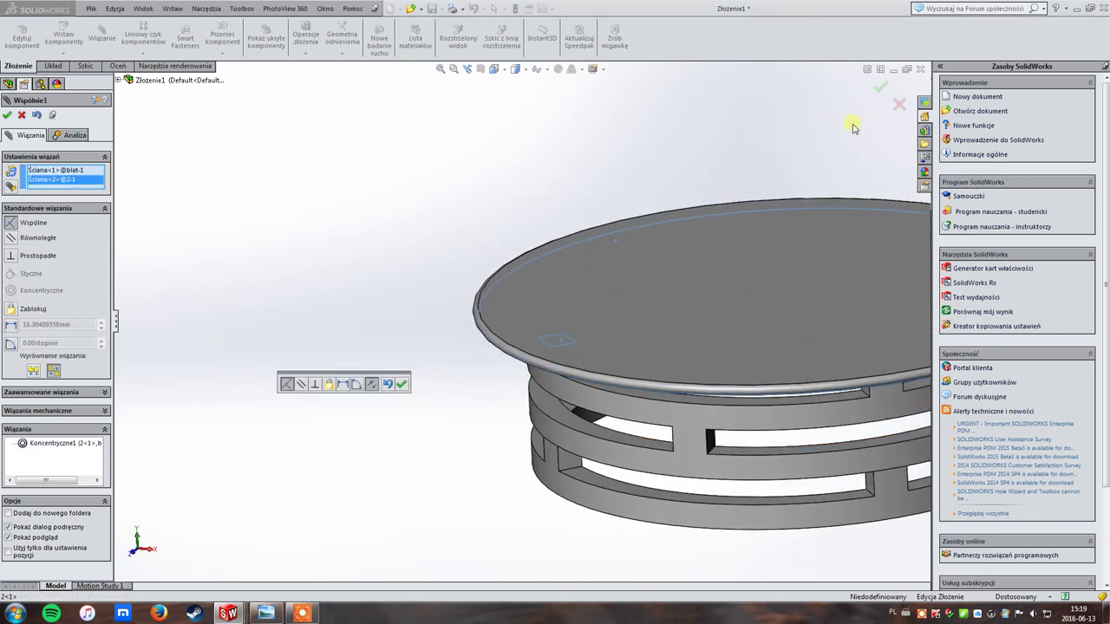
pyautogui.click(880, 87)
pyautogui.scroll(3, 547, 312)
pyautogui.scroll(3, 547, 313)
pyautogui.moveTo(708, 304); pyautogui.dragTo(756, 292, button='middle')
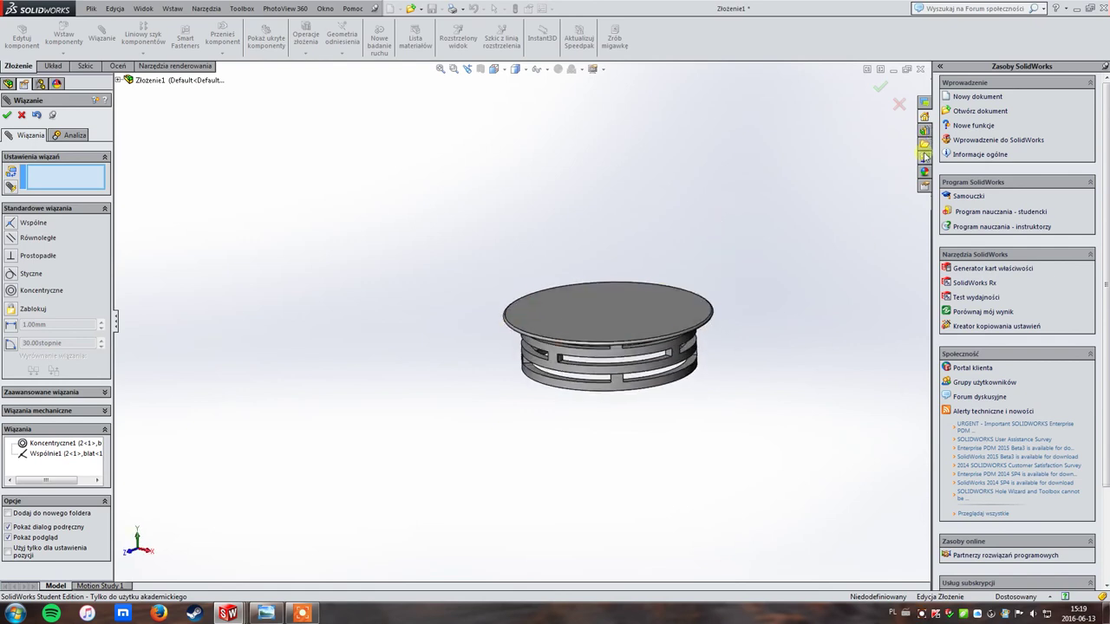
# - Apply Szkło > Grube szkło 'grube szkło przejrzyste' to the whole blat disc part
pyautogui.click(926, 174)
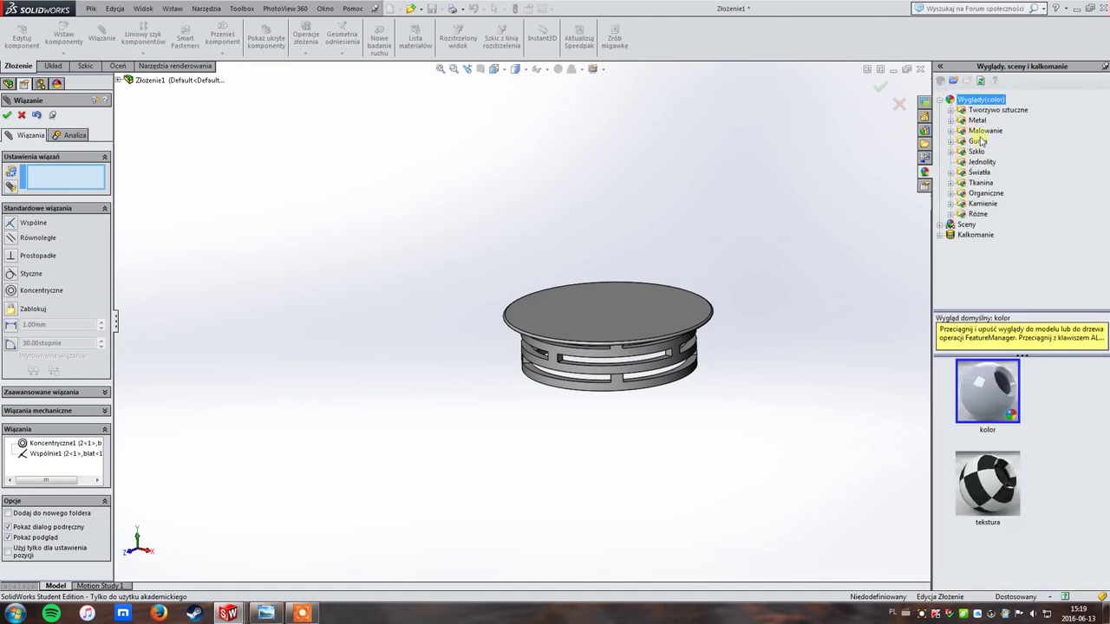
pyautogui.click(977, 151)
pyautogui.click(951, 152)
pyautogui.click(997, 183)
pyautogui.moveTo(997, 405); pyautogui.dragTo(673, 318)
pyautogui.click(630, 310)
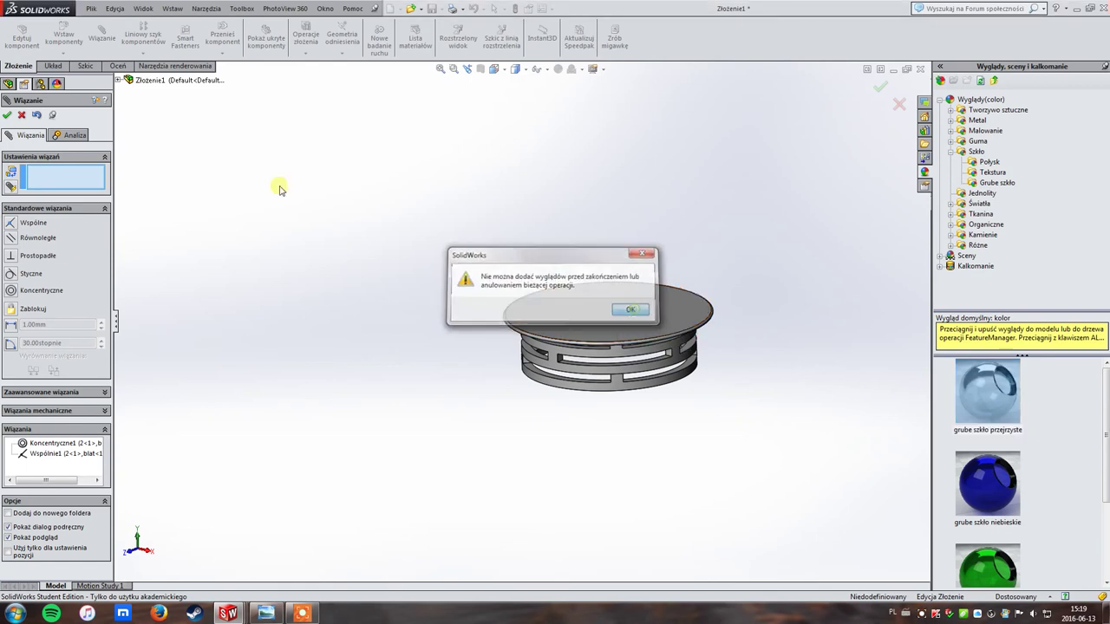
pyautogui.click(7, 115)
pyautogui.click(993, 399)
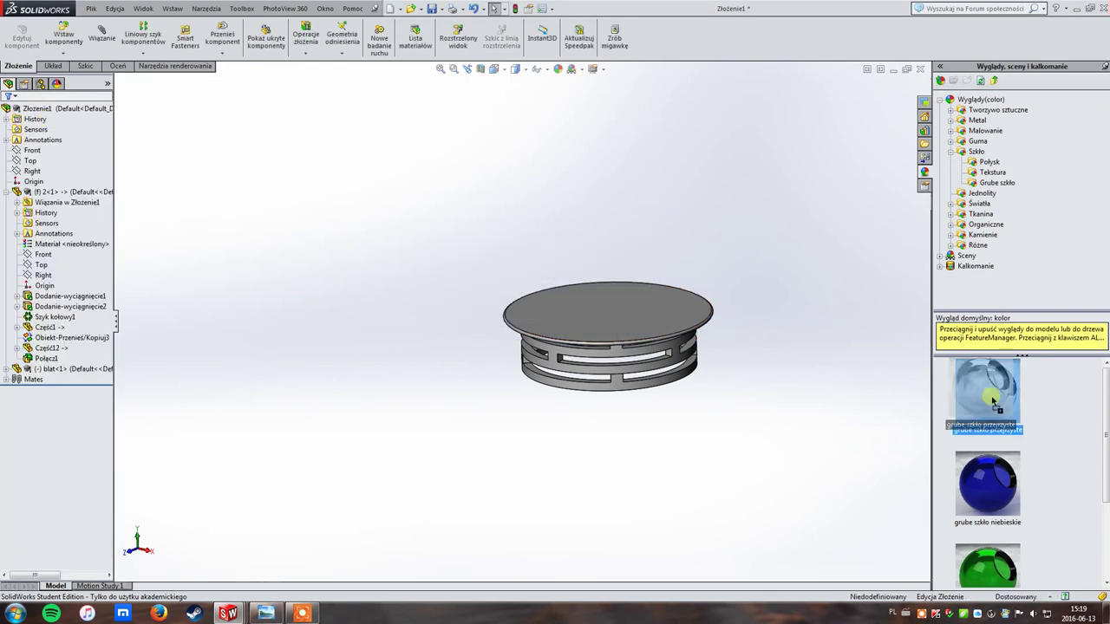
pyautogui.moveTo(993, 399); pyautogui.dragTo(634, 309)
pyautogui.click(634, 310)
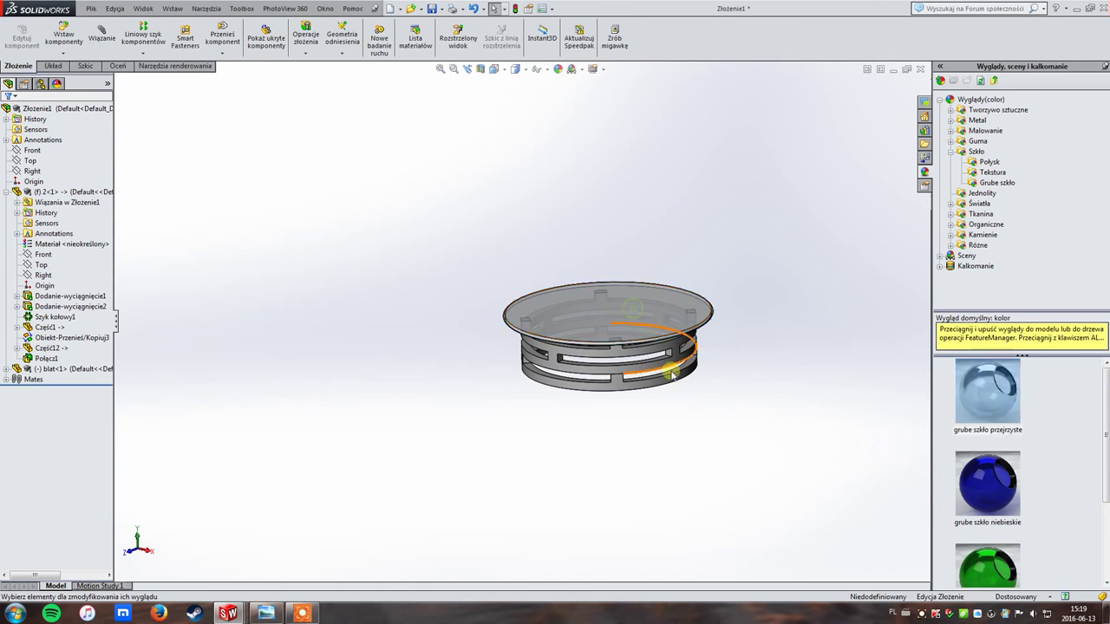
# - Browse Organiczne > Drewno and drag glossy ash wood onto the ring base
pyautogui.click(950, 151)
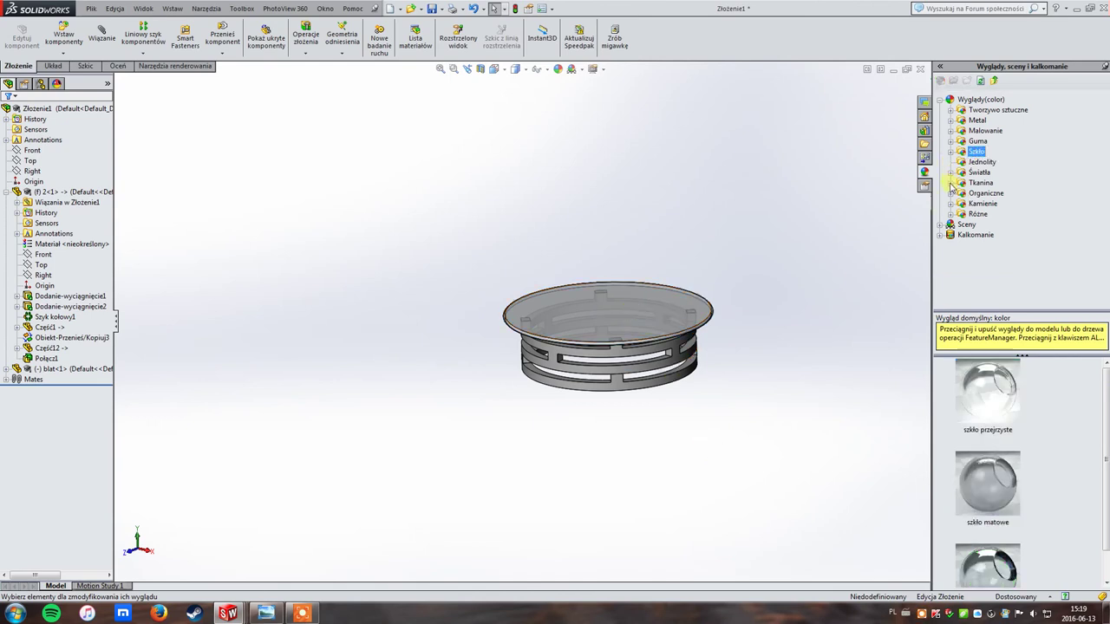
pyautogui.click(950, 193)
pyautogui.click(984, 203)
pyautogui.moveTo(1005, 398); pyautogui.dragTo(658, 379)
# - Apply 'jesion połyskliwy 2D' to the whole ring component and view the glass top
pyautogui.click(657, 369)
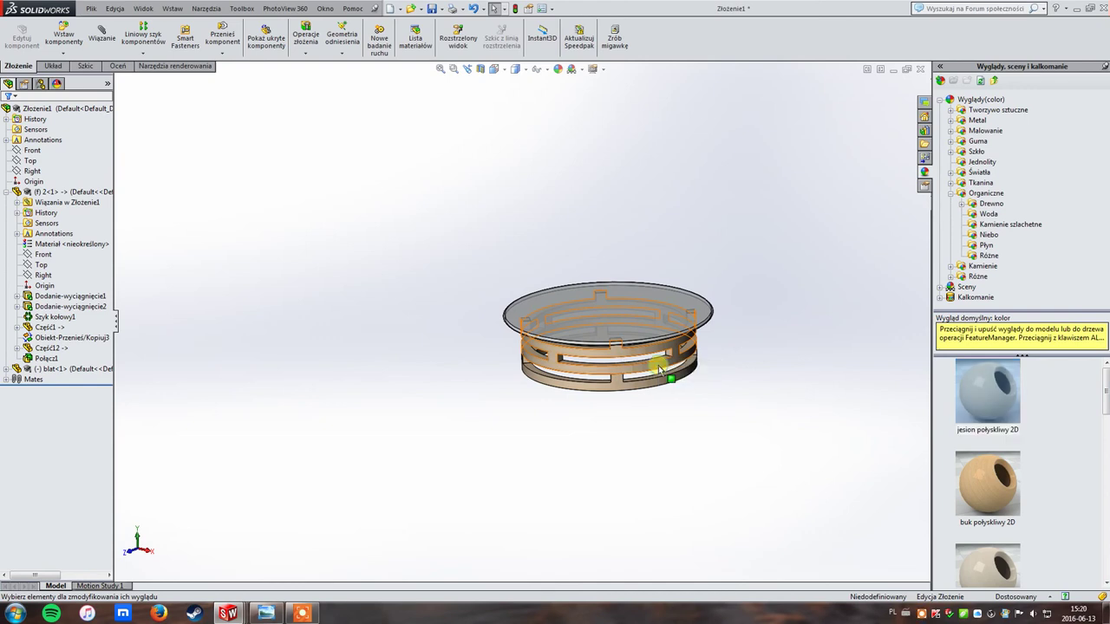
pyautogui.moveTo(725, 380)
pyautogui.mouseDown(button='middle')
pyautogui.moveTo(685, 407)
pyautogui.moveTo(543, 414)
pyautogui.mouseUp(button='middle')
pyautogui.scroll(-2, 491, 396)
pyautogui.scroll(-1, 496, 394)
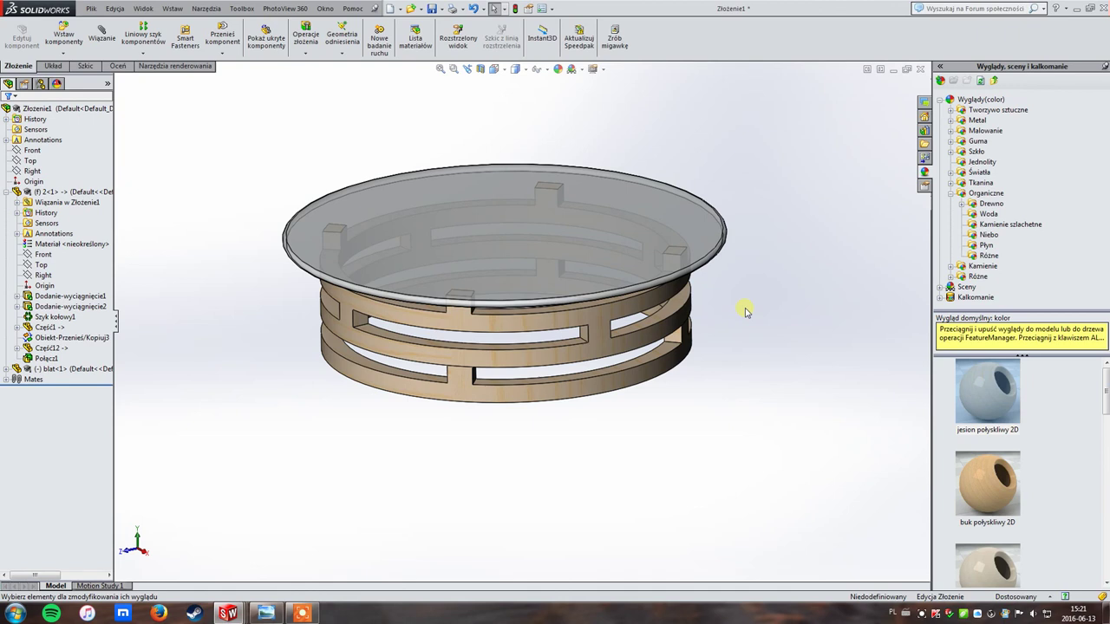
# - Orbit and zoom to inspect the finished glass-and-wood table
pyautogui.moveTo(745, 312)
pyautogui.mouseDown(button='middle')
pyautogui.moveTo(738, 485)
pyautogui.moveTo(754, 396)
pyautogui.moveTo(736, 285)
pyautogui.moveTo(800, 221)
pyautogui.moveTo(768, 273)
pyautogui.moveTo(717, 306)
pyautogui.moveTo(744, 298)
pyautogui.mouseUp(button='middle')
pyautogui.scroll(-2, 646, 344)
pyautogui.moveTo(646, 344)
pyautogui.mouseDown(button='middle')
pyautogui.moveTo(827, 371)
pyautogui.moveTo(818, 364)
pyautogui.moveTo(830, 369)
pyautogui.moveTo(824, 379)
pyautogui.mouseUp(button='middle')
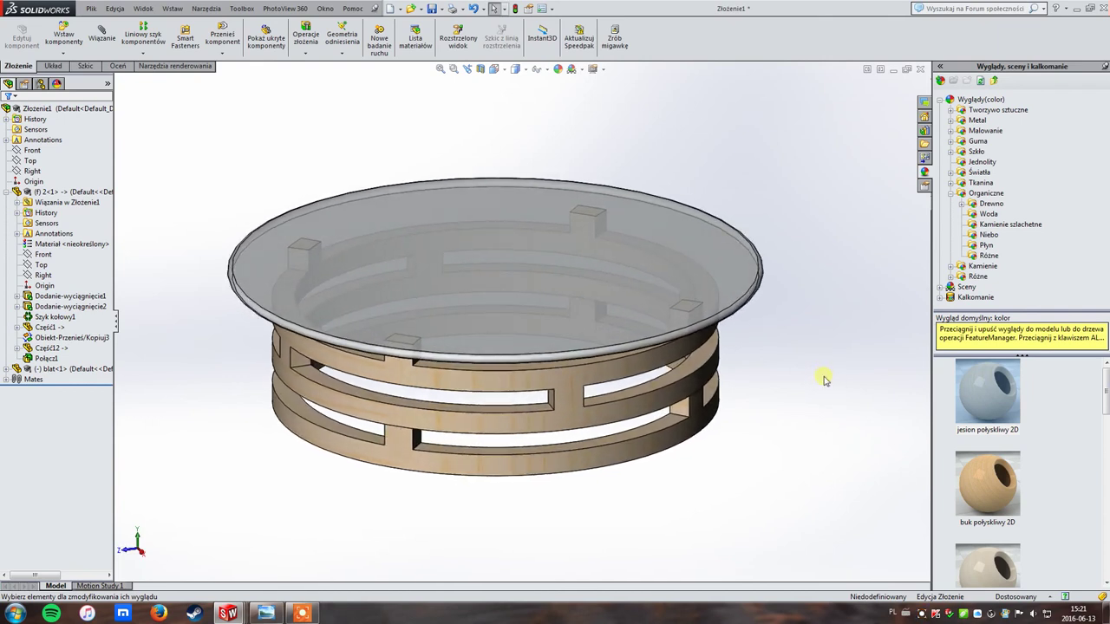